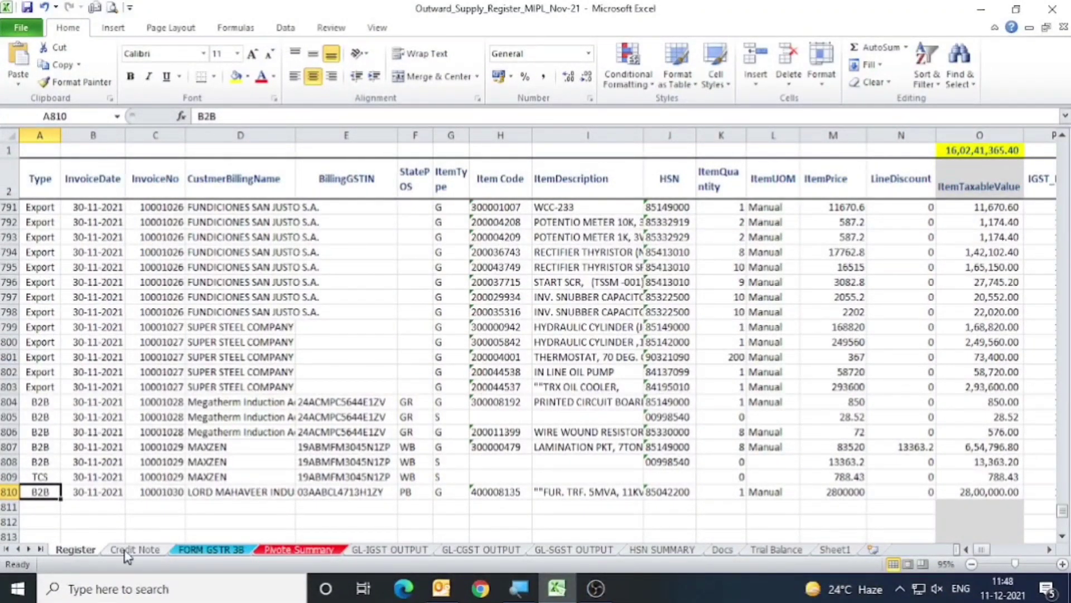
Review the Register sheet's invoice rows and its header row from the Type column across to the last column.
{"action": "left_click", "coordinate": [131, 550]}
{"action": "left_click", "coordinate": [74, 550]}
{"action": "scroll", "coordinate": [51, 333], "scroll_direction": "up", "scroll_amount": 9}
{"action": "left_click", "coordinate": [40, 268]}
{"action": "key", "text": "ctrl+Up"}
{"action": "key", "text": "Right"}
{"action": "key", "text": "Right"}
{"action": "key", "text": "Right"}
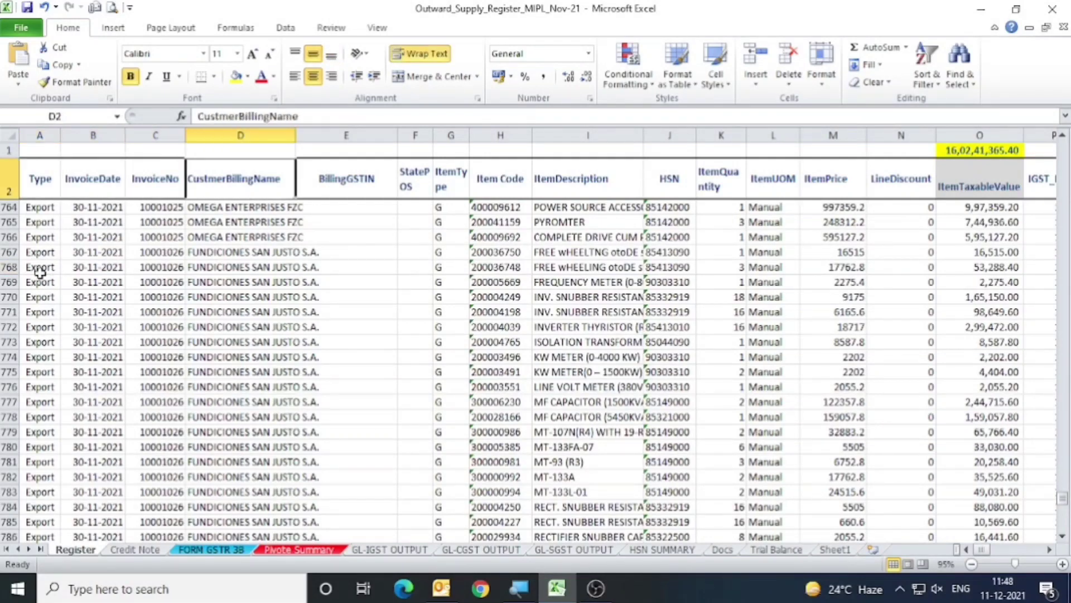
{"action": "key", "text": "ctrl+Right"}
{"action": "key", "text": "ctrl+Left"}
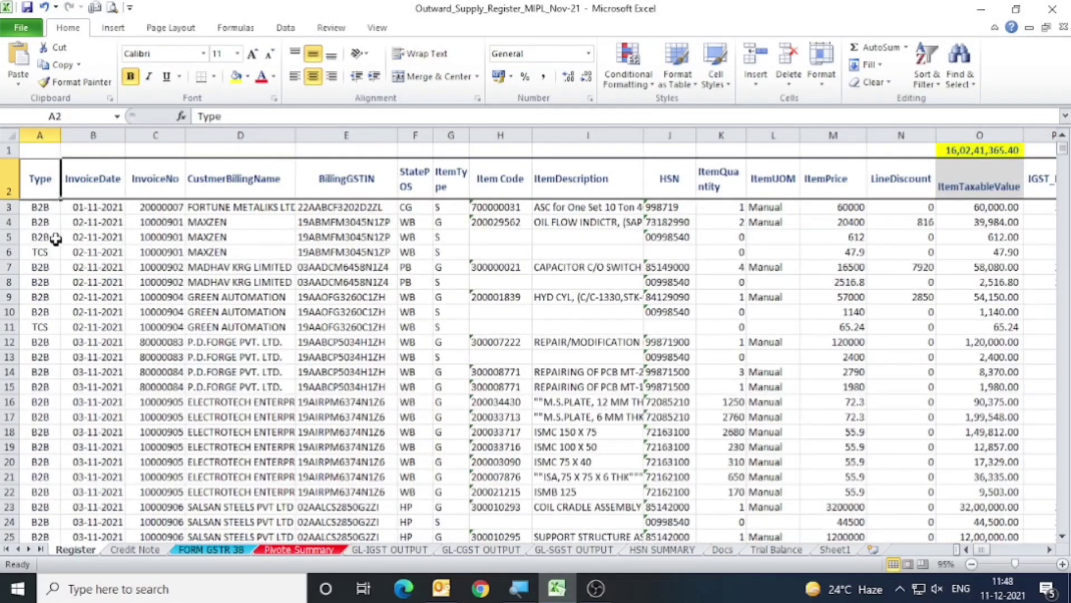
{"action": "left_click_drag", "start_coordinate": [42, 135], "coordinate": [84, 134]}
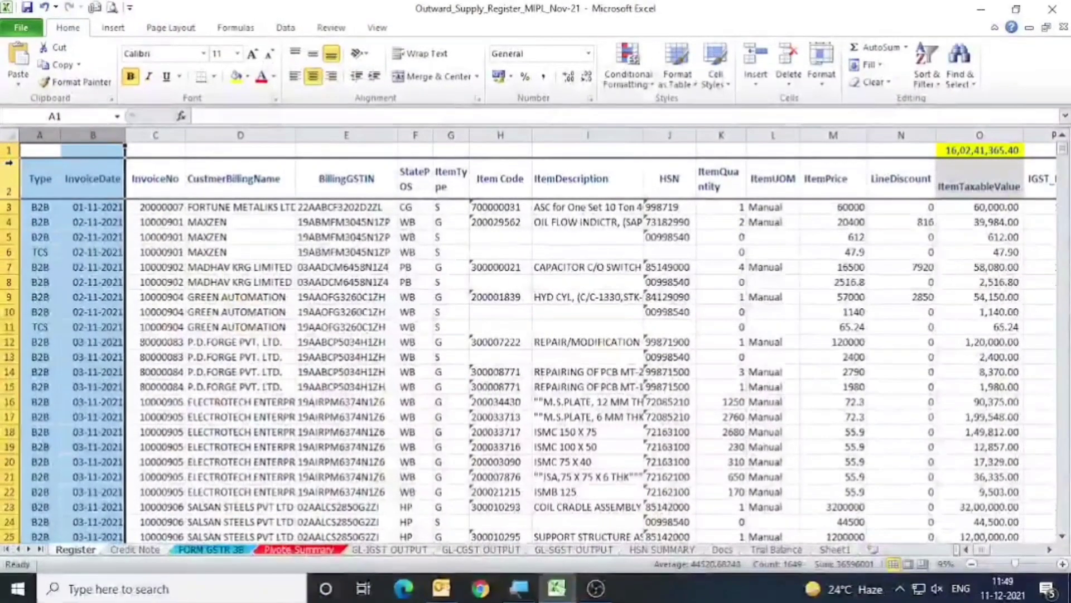
Add filters to the Register's header row and view the invoice types in the Type column's filter, keeping all selected.
{"action": "left_click", "coordinate": [73, 226]}
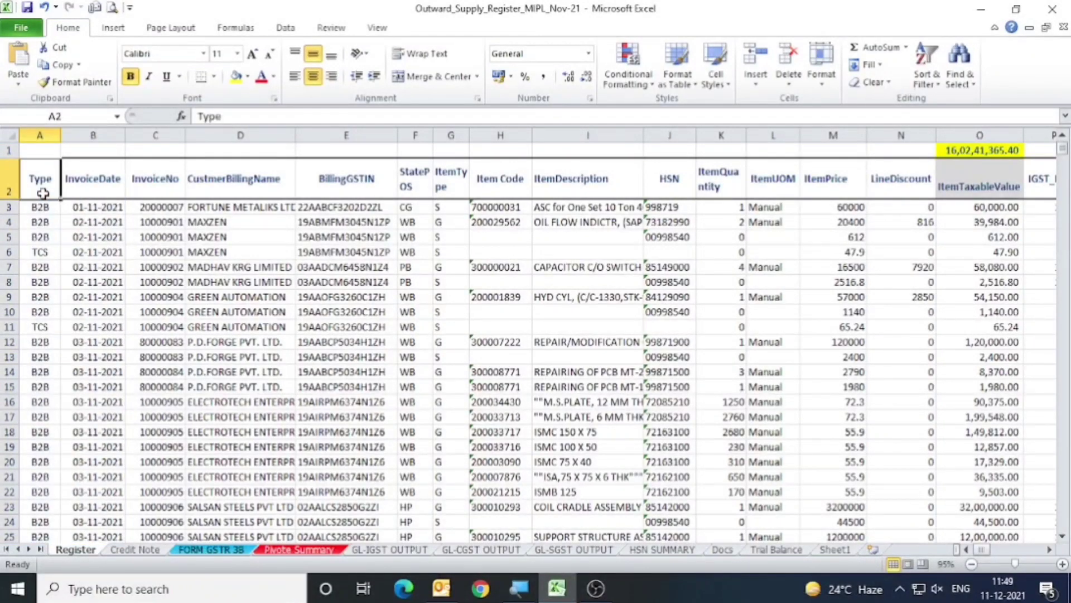
{"action": "key", "text": "ctrl+shift+End"}
{"action": "key", "text": "ctrl+shift+l"}
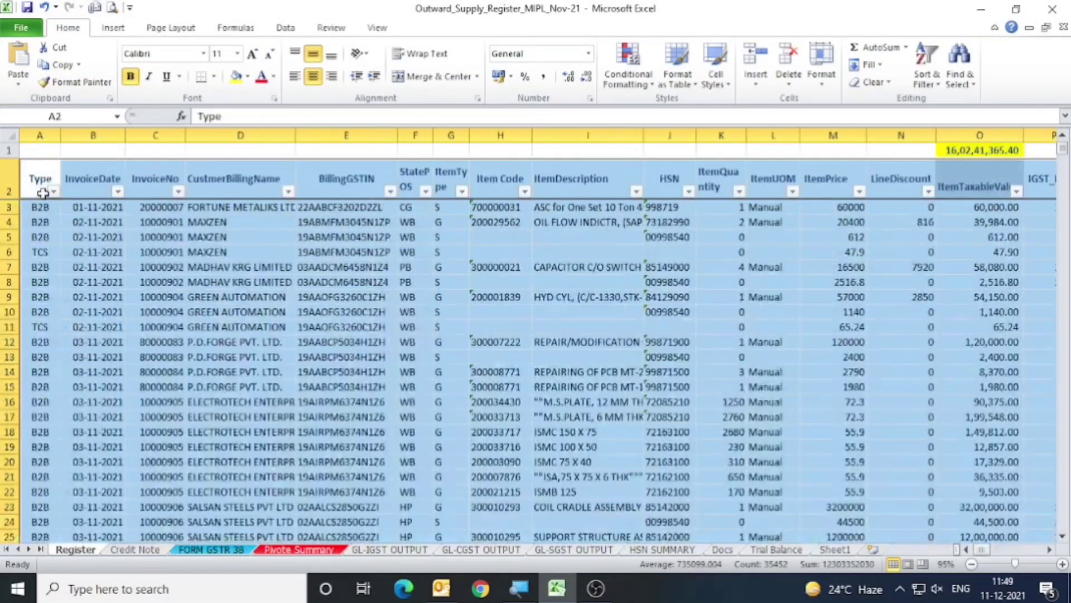
{"action": "key", "text": "alt+Down"}
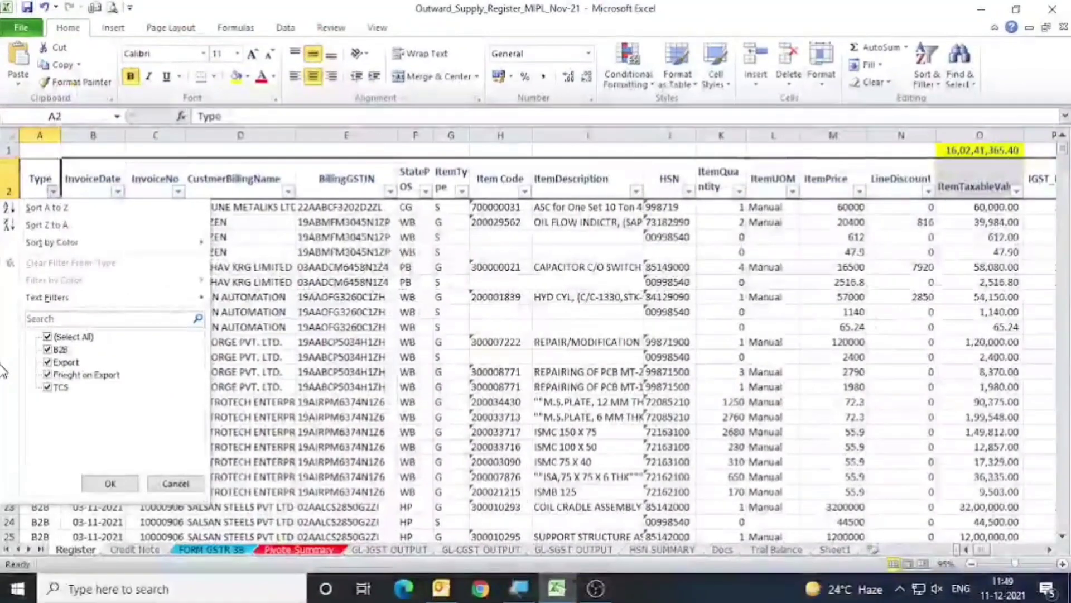
{"action": "left_click", "coordinate": [110, 483]}
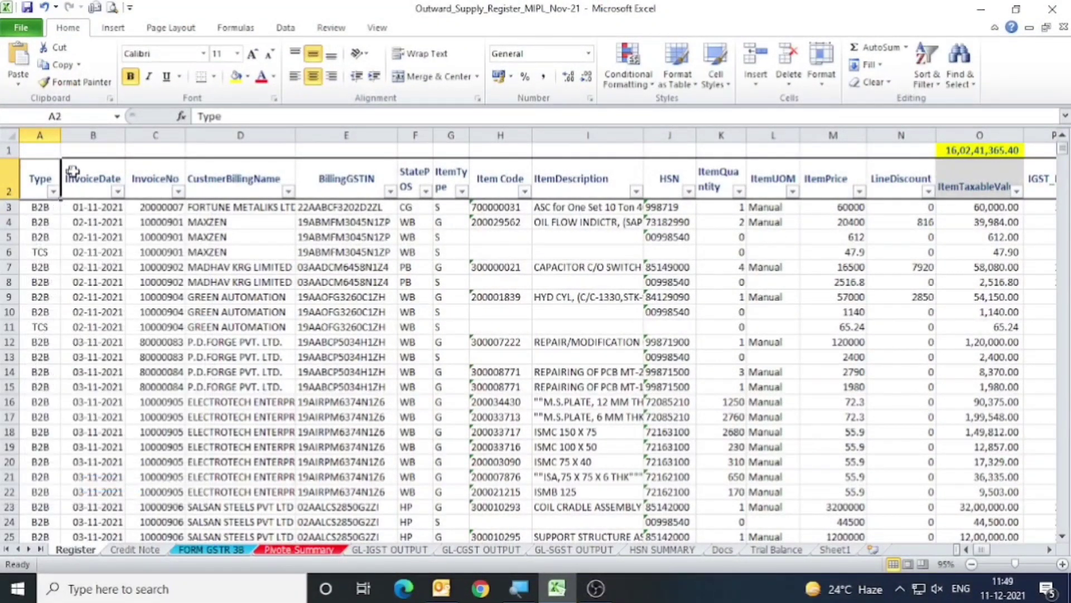
Check the Register's column headings from Item Code to the last column and return to the Type heading.
{"action": "left_click", "coordinate": [528, 179]}
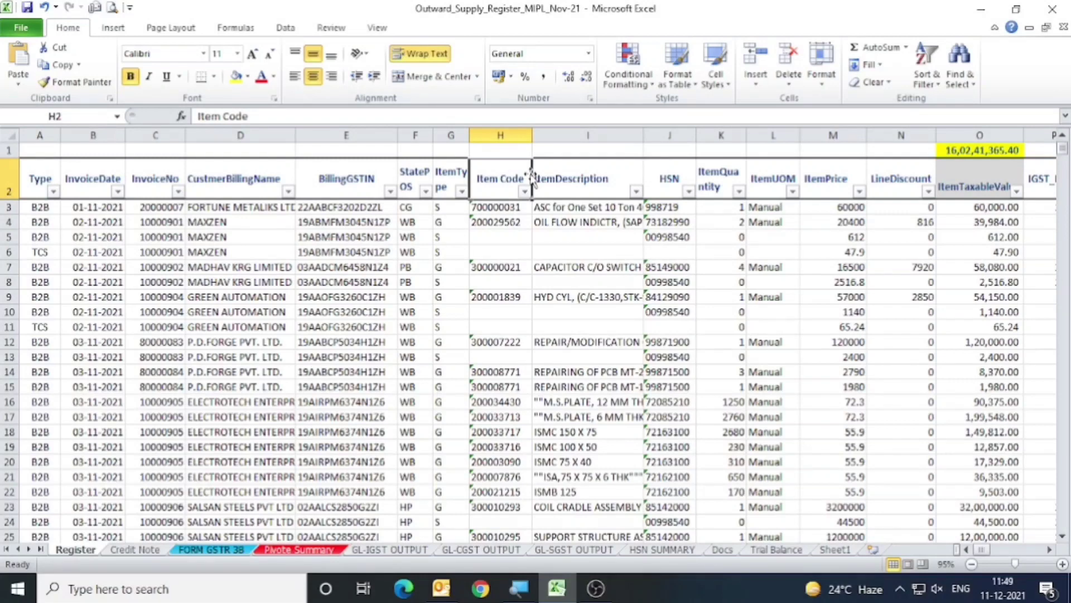
{"action": "key", "text": "Home"}
{"action": "key", "text": "ctrl+Right"}
{"action": "key", "text": "Home"}
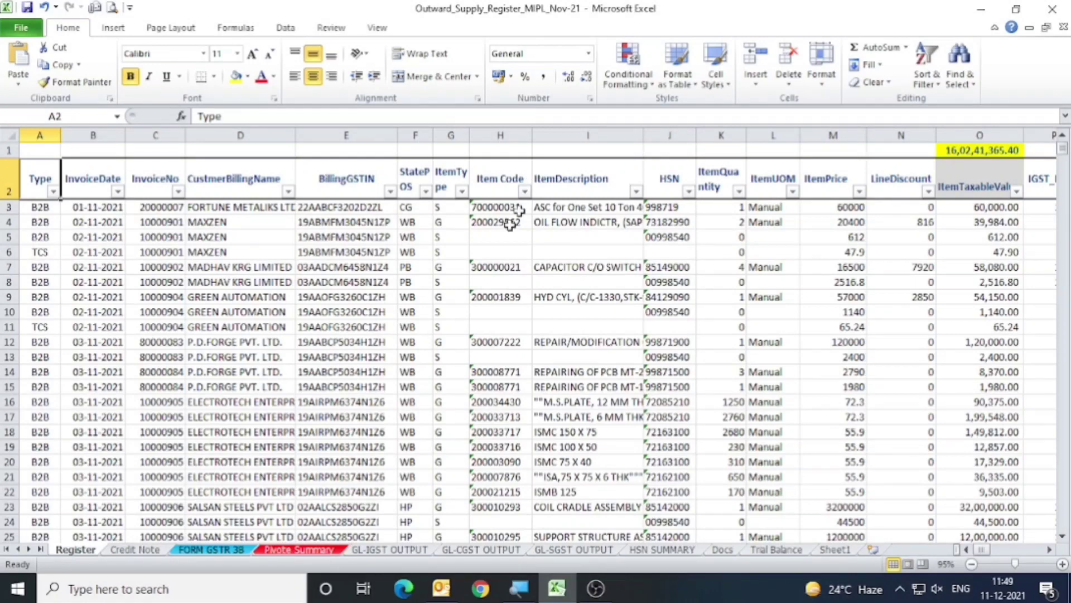
Open the Pivote Summary sheet and examine the outward supply pivot table from its heading and first B2B rows.
{"action": "left_click", "coordinate": [301, 550]}
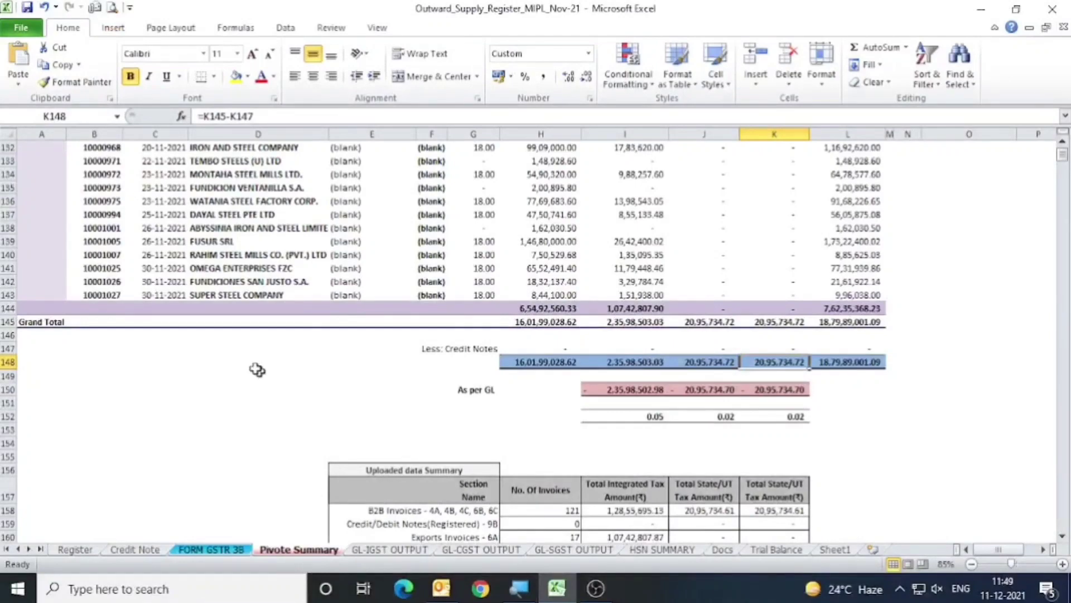
{"action": "scroll", "coordinate": [131, 123], "scroll_direction": "up", "scroll_amount": 3}
{"action": "scroll", "coordinate": [218, 339], "scroll_direction": "up", "scroll_amount": 20}
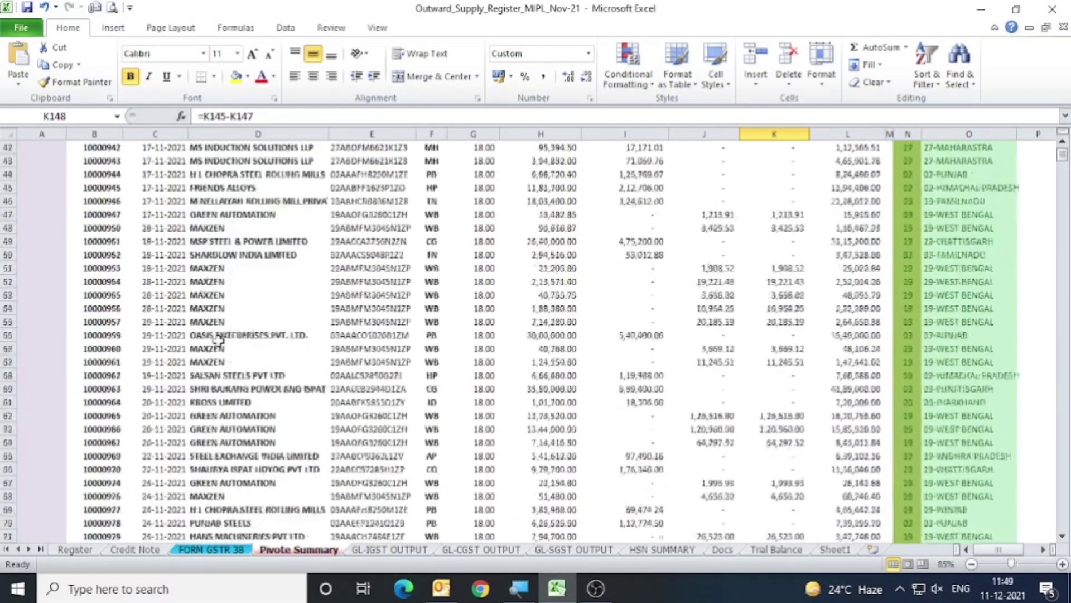
{"action": "scroll", "coordinate": [215, 327], "scroll_direction": "up", "scroll_amount": 6}
{"action": "left_click", "coordinate": [379, 305]}
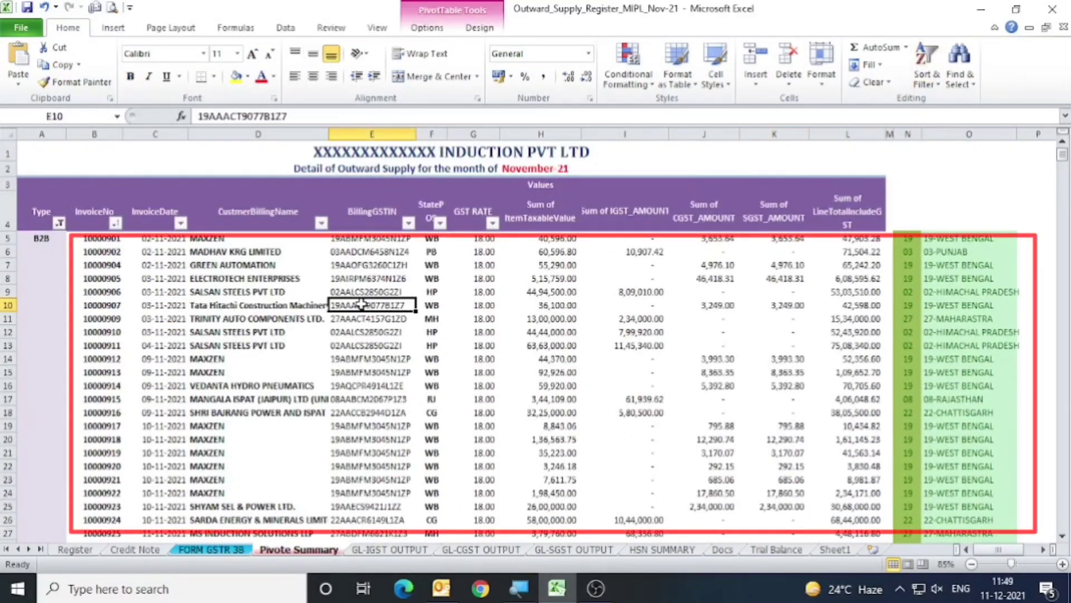
{"action": "left_click", "coordinate": [218, 279]}
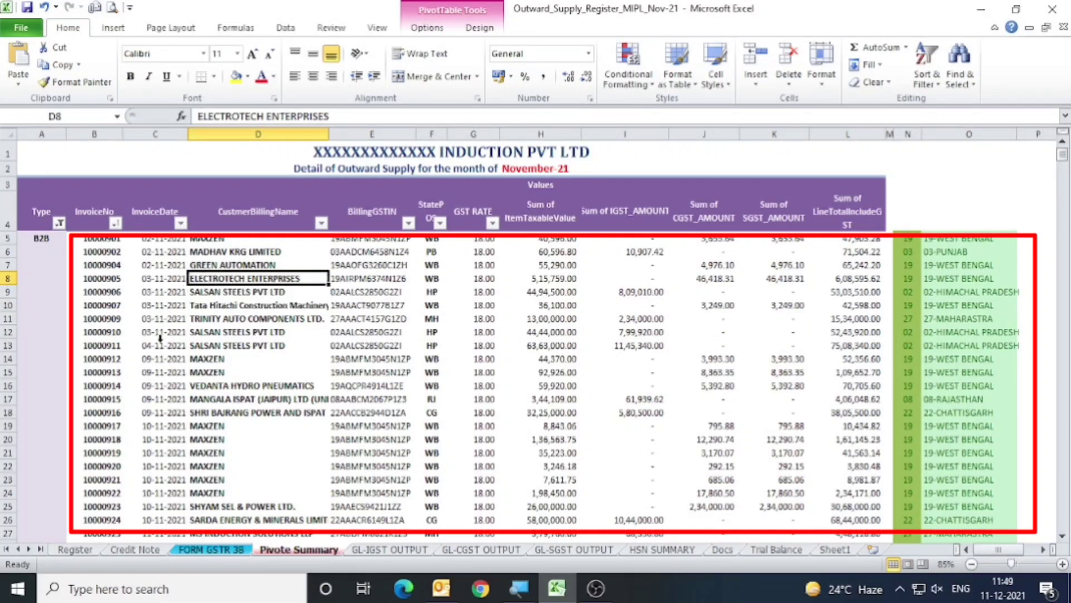
{"action": "left_click", "coordinate": [63, 291]}
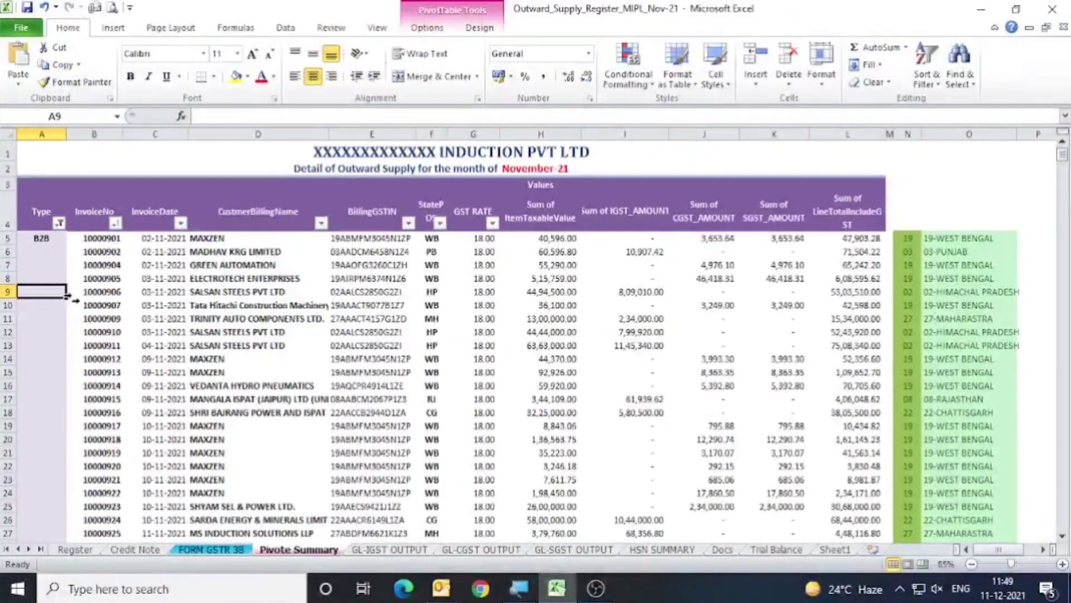
Examine the B2B invoices' numbers, dates, customer names, GSTINs and taxable values in the pivot table.
{"action": "scroll", "coordinate": [326, 347], "scroll_direction": "down", "scroll_amount": 2}
{"action": "scroll", "coordinate": [318, 335], "scroll_direction": "up", "scroll_amount": 2}
{"action": "left_click_drag", "start_coordinate": [97, 251], "coordinate": [120, 347]}
{"action": "left_click_drag", "start_coordinate": [156, 252], "coordinate": [157, 372]}
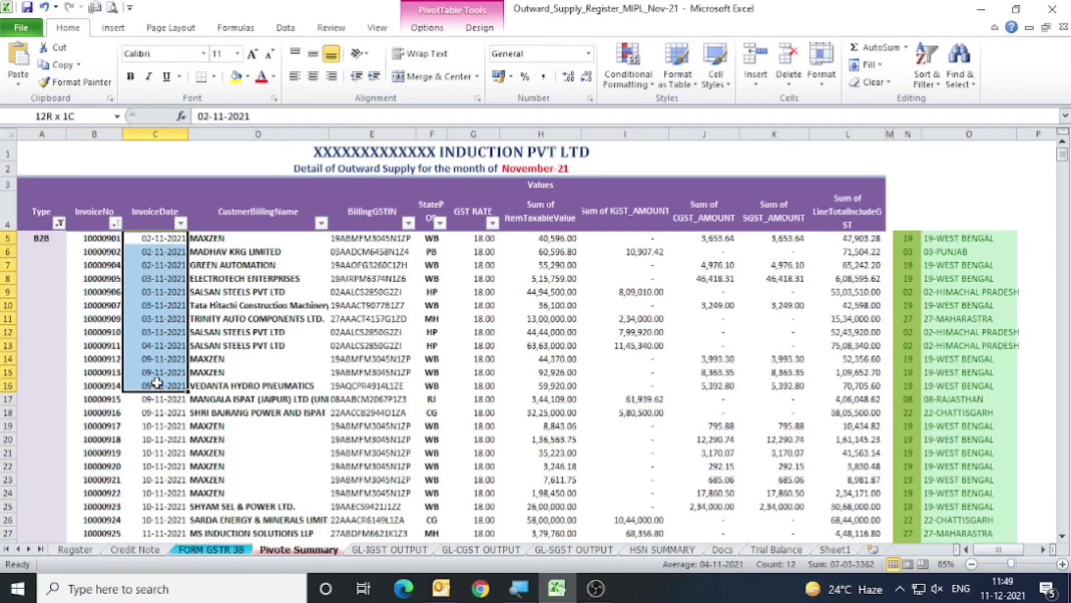
{"action": "left_click_drag", "start_coordinate": [260, 251], "coordinate": [259, 399]}
{"action": "left_click_drag", "start_coordinate": [374, 252], "coordinate": [373, 399]}
{"action": "left_click_drag", "start_coordinate": [556, 265], "coordinate": [555, 283]}
{"action": "left_click", "coordinate": [69, 336]}
{"action": "left_click", "coordinate": [121, 362]}
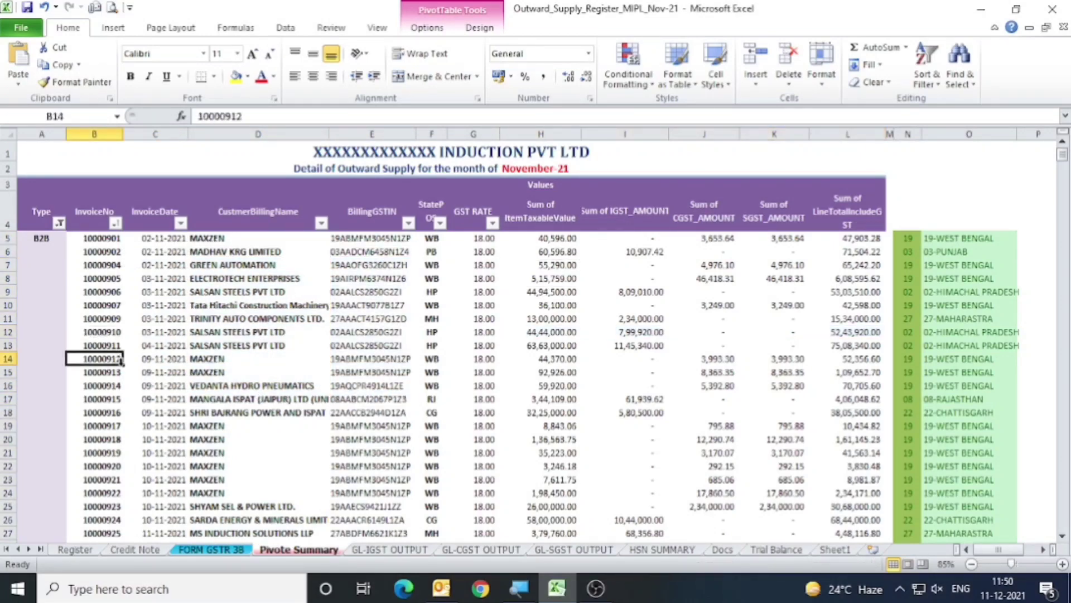
Move down the pivot table's Type column to find the Export invoice section below the B2B invoices.
{"action": "key", "text": "Left"}
{"action": "key", "text": "ctrl+Down"}
{"action": "key", "text": "Down"}
{"action": "key", "text": "Down"}
{"action": "key", "text": "Down"}
{"action": "key", "text": "Down"}
{"action": "key", "text": "Up"}
{"action": "key", "text": "Up"}
{"action": "scroll", "coordinate": [65, 378], "scroll_direction": "down", "scroll_amount": 4}
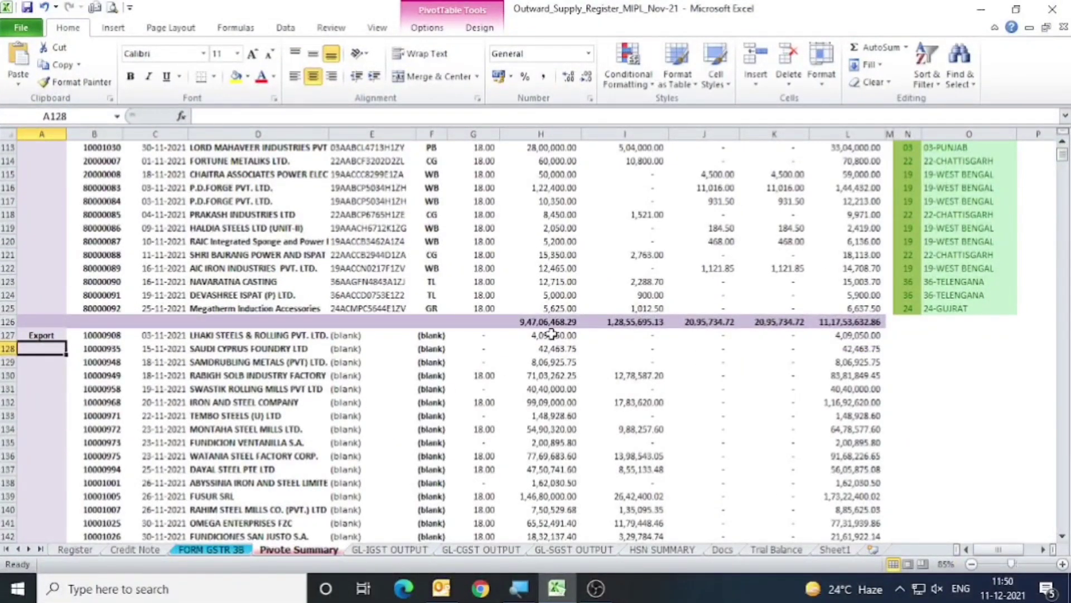
Examine the Export invoices' taxable, IGST, CGST and total amounts down to the grand total and reconciliation rows.
{"action": "left_click_drag", "start_coordinate": [552, 334], "coordinate": [553, 536]}
{"action": "left_click_drag", "start_coordinate": [654, 350], "coordinate": [658, 484]}
{"action": "left_click_drag", "start_coordinate": [718, 365], "coordinate": [720, 509]}
{"action": "left_click_drag", "start_coordinate": [855, 366], "coordinate": [855, 431]}
{"action": "scroll", "coordinate": [414, 408], "scroll_direction": "down", "scroll_amount": 1}
{"action": "scroll", "coordinate": [414, 408], "scroll_direction": "down", "scroll_amount": 2}
{"action": "scroll", "coordinate": [748, 435], "scroll_direction": "down", "scroll_amount": 2}
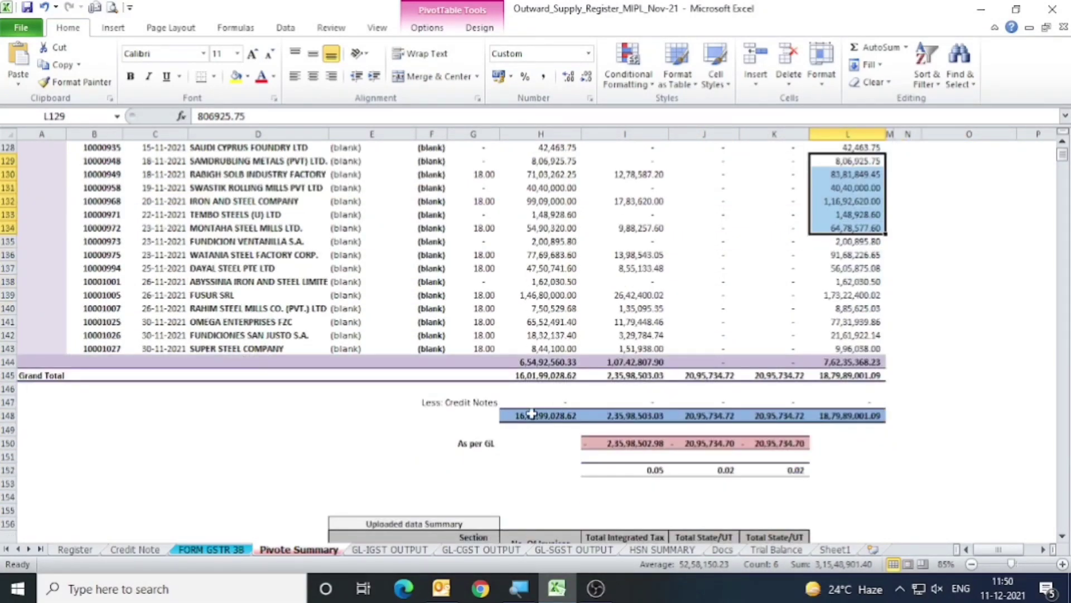
Inspect the formulas for taxable value, IGST and CGST net of credit notes, and highlight the three net tax totals in row 148.
{"action": "left_click", "coordinate": [544, 416]}
{"action": "key", "text": "F2"}
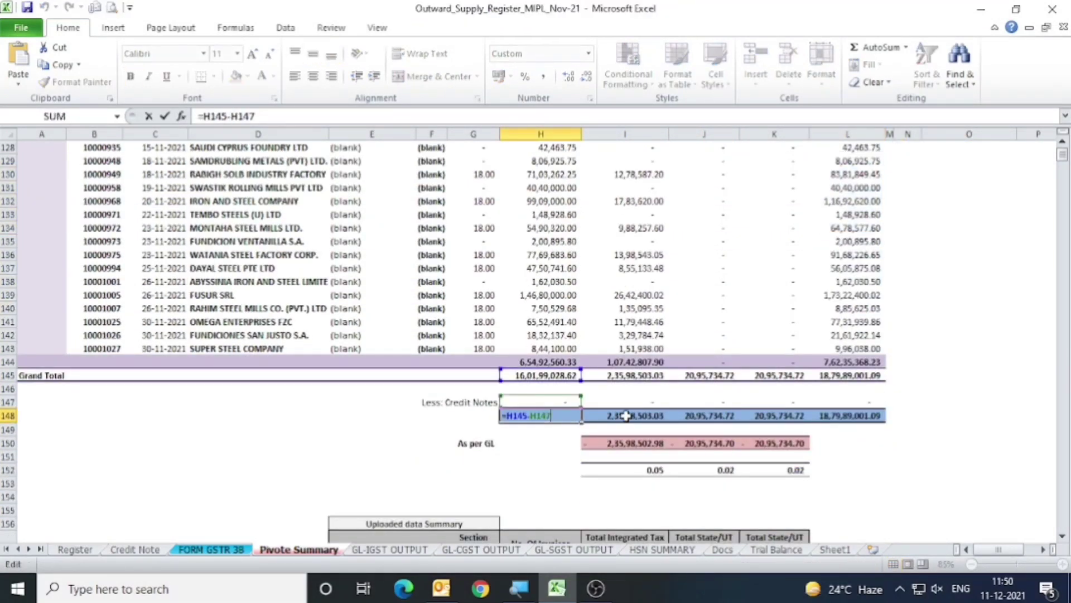
{"action": "key", "text": "Escape"}
{"action": "left_click", "coordinate": [634, 415]}
{"action": "key", "text": "F2"}
{"action": "key", "text": "Escape"}
{"action": "left_click", "coordinate": [718, 415]}
{"action": "key", "text": "F2"}
{"action": "key", "text": "Escape"}
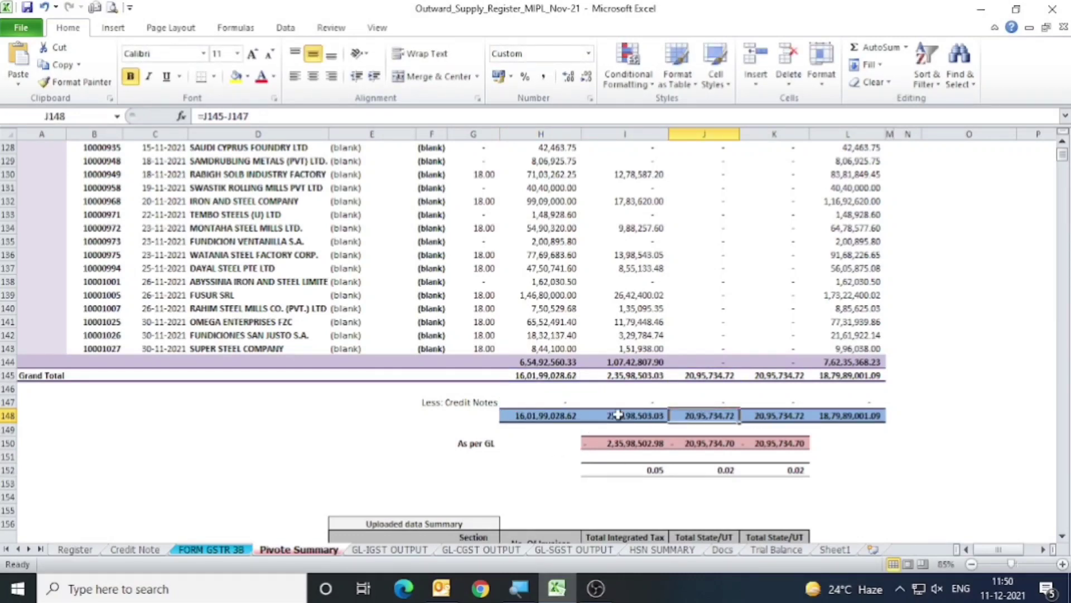
{"action": "left_click", "coordinate": [616, 415]}
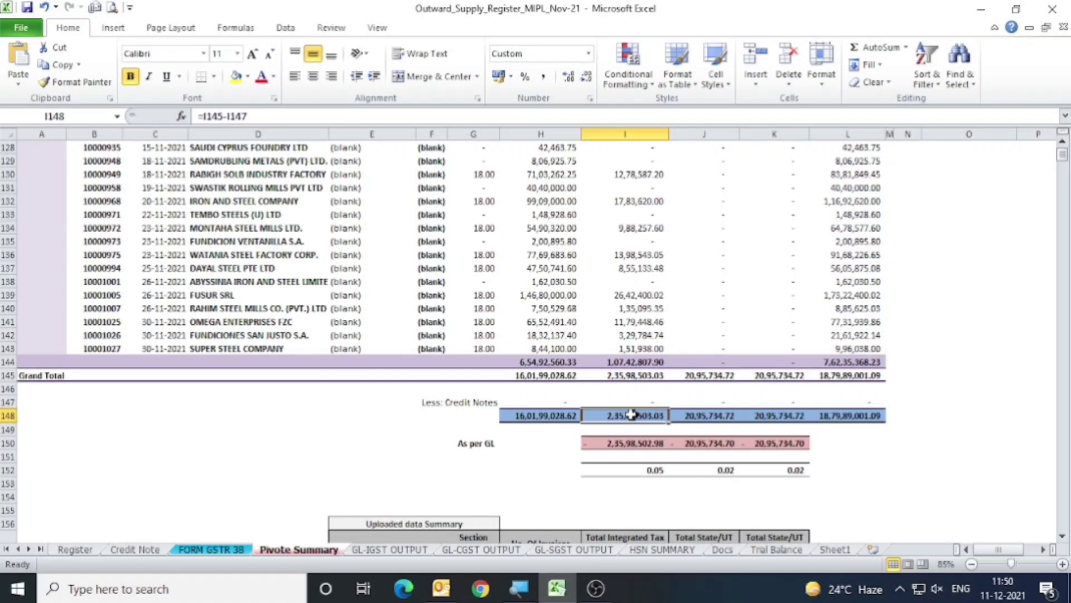
{"action": "left_click_drag", "start_coordinate": [623, 415], "coordinate": [760, 416]}
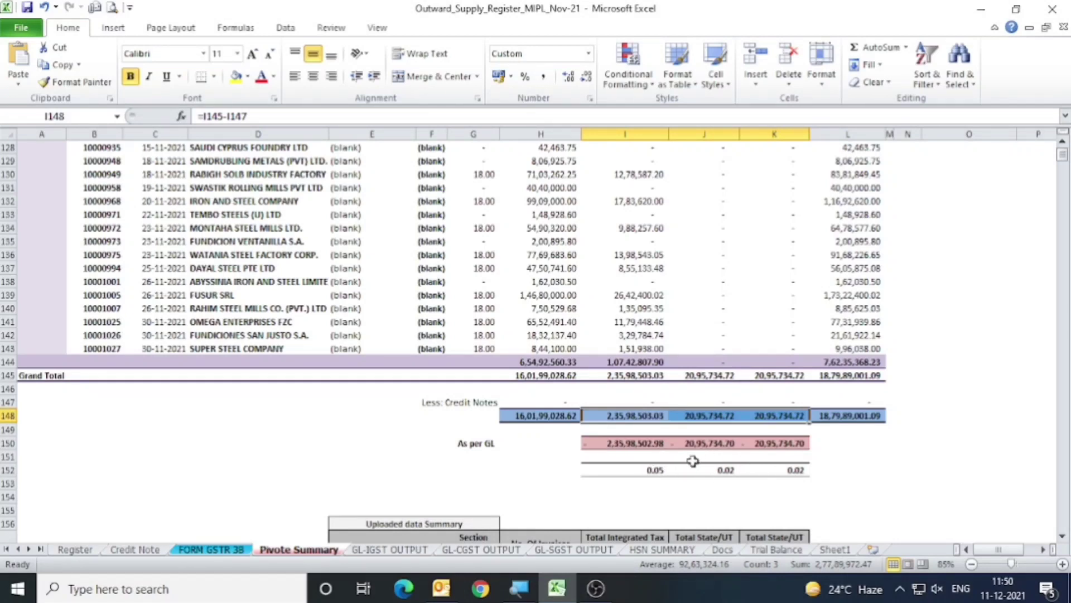
Check the ledger totals and entries on the GL-IGST OUTPUT, GL-CGST OUTPUT and GL-SGST OUTPUT sheets.
{"action": "left_click", "coordinate": [382, 551]}
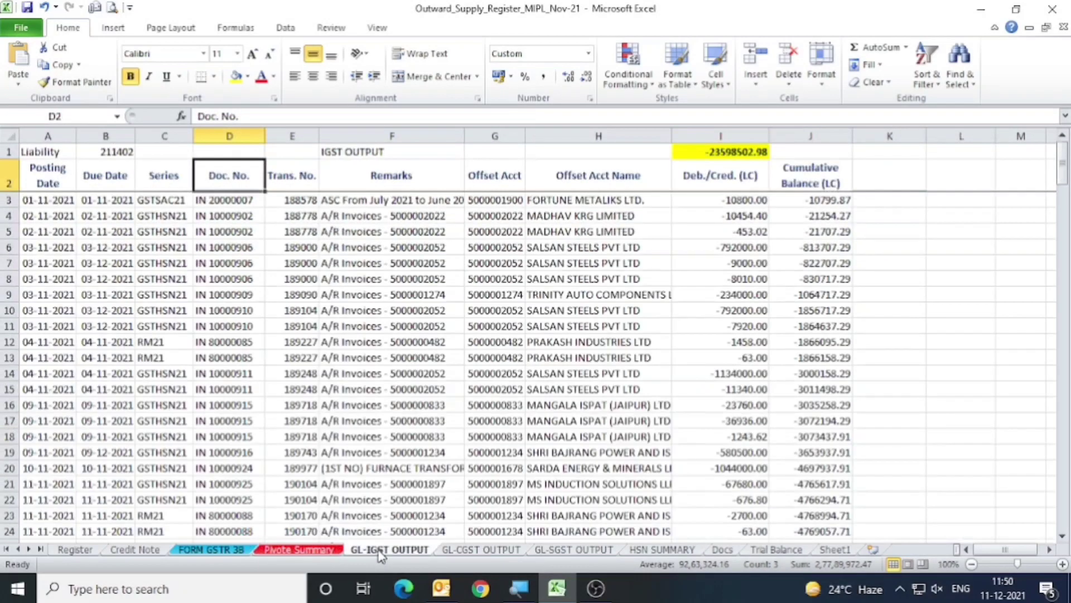
{"action": "left_click", "coordinate": [737, 151]}
{"action": "scroll", "coordinate": [701, 311], "scroll_direction": "down", "scroll_amount": 6}
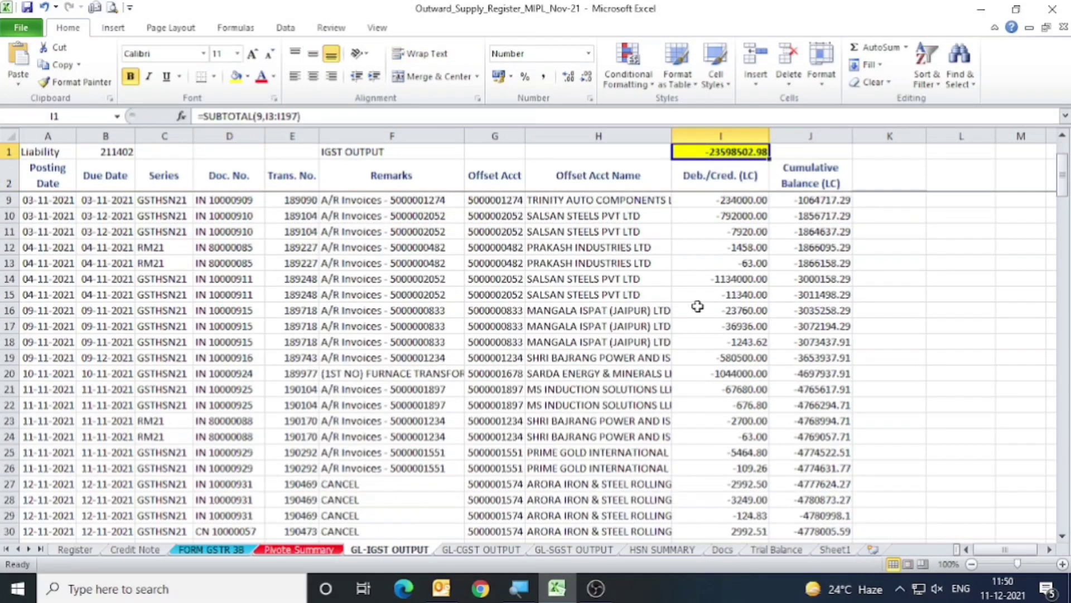
{"action": "left_click", "coordinate": [550, 188]}
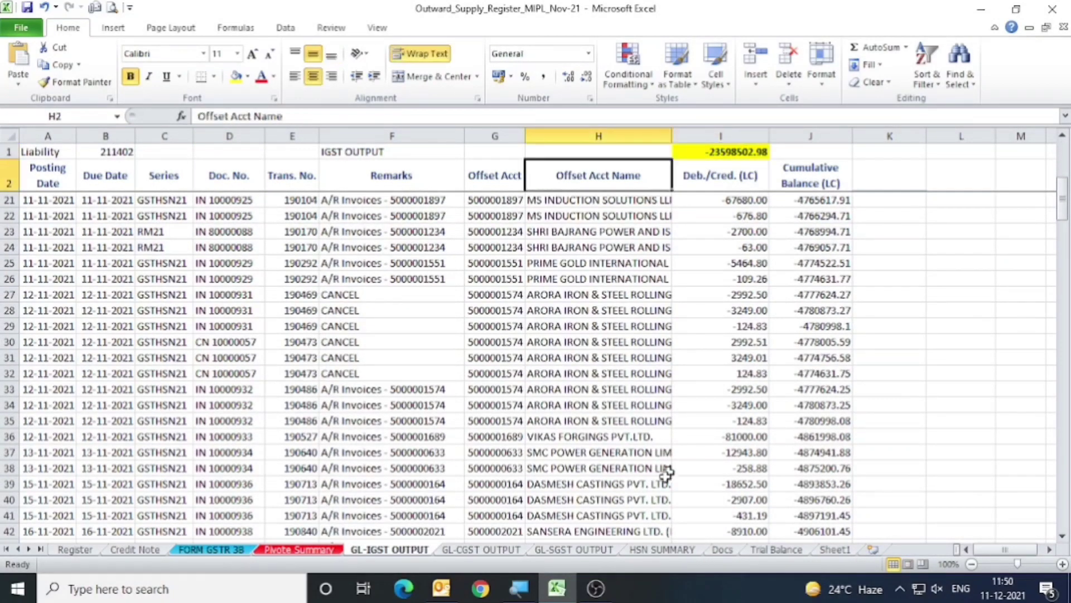
{"action": "left_click", "coordinate": [486, 550]}
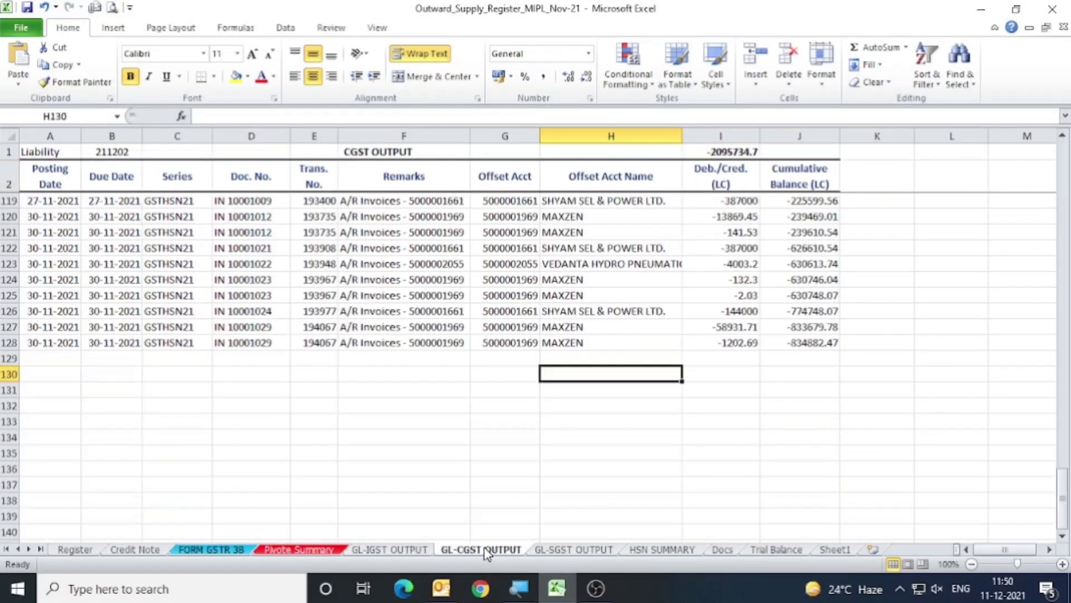
{"action": "left_click", "coordinate": [596, 550]}
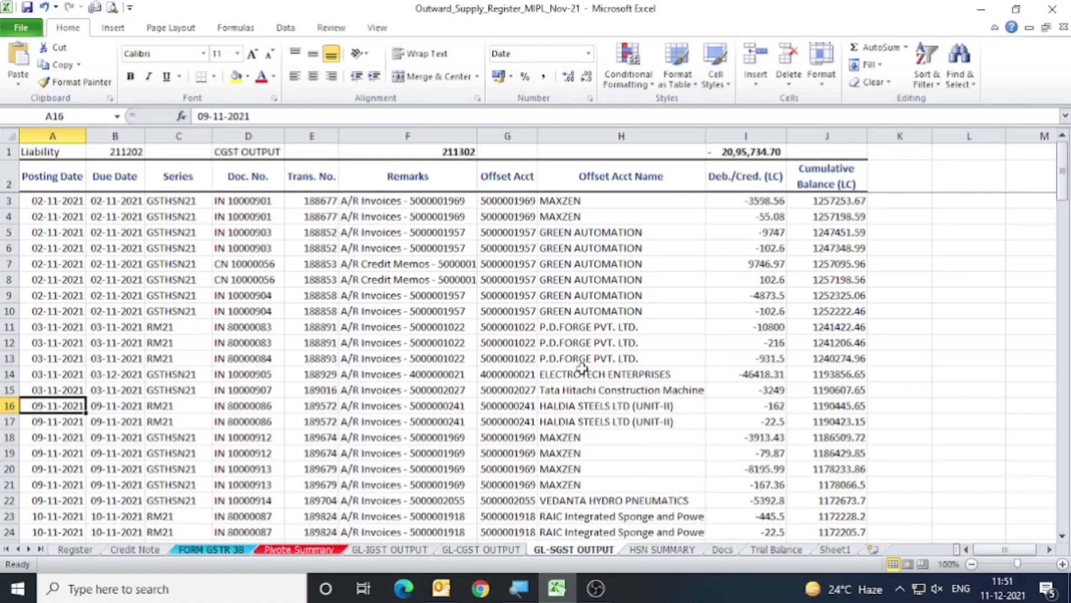
Look over the HSN SUMMARY sheet and return to the GL-SGST OUTPUT sheet.
{"action": "left_click", "coordinate": [664, 551]}
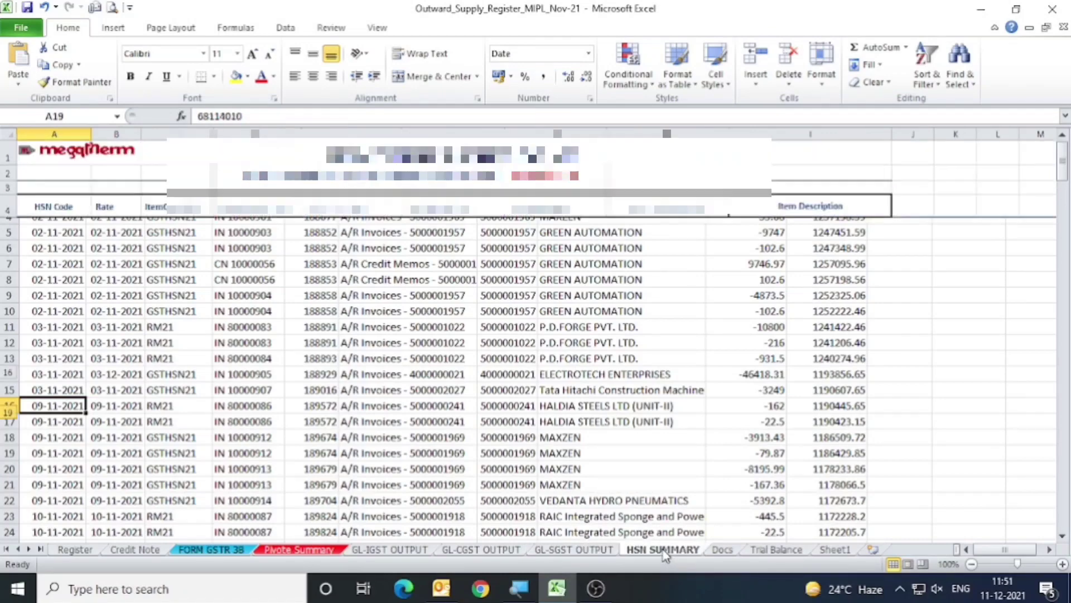
{"action": "scroll", "coordinate": [582, 376], "scroll_direction": "down", "scroll_amount": 5}
{"action": "scroll", "coordinate": [582, 376], "scroll_direction": "up", "scroll_amount": 4}
{"action": "key", "text": "alt"}
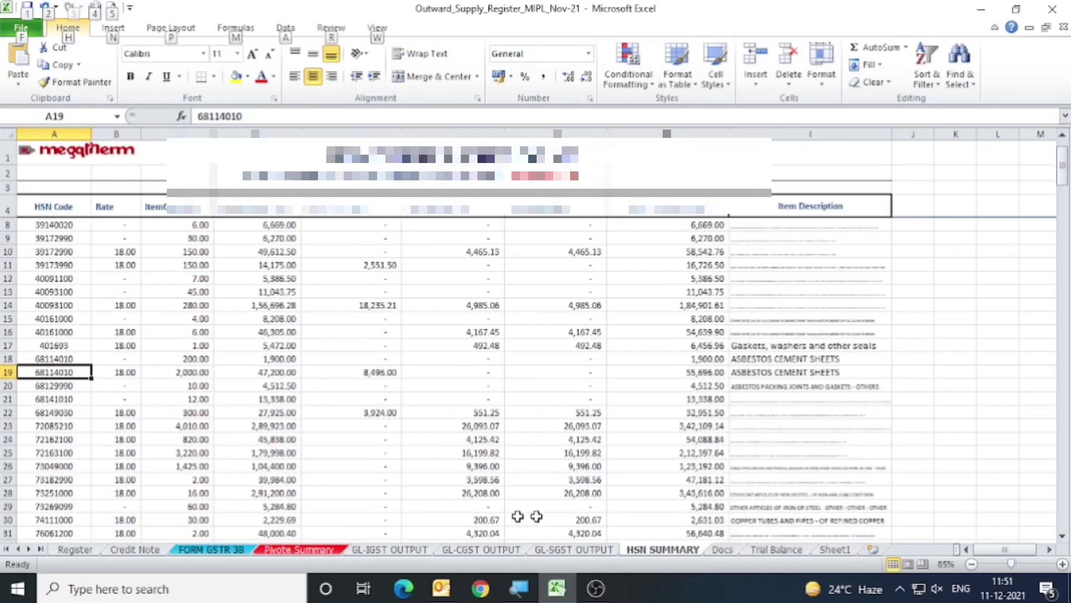
{"action": "left_click", "coordinate": [613, 548]}
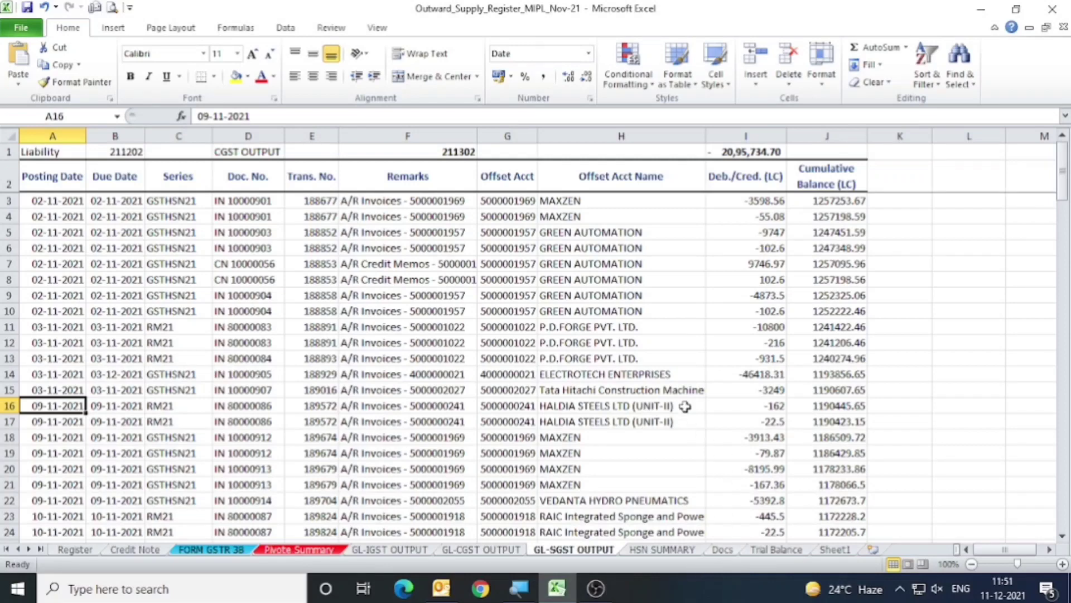
Unfreeze the panes on the HSN SUMMARY sheet.
{"action": "left_click", "coordinate": [678, 553]}
{"action": "scroll", "coordinate": [611, 463], "scroll_direction": "down", "scroll_amount": 2}
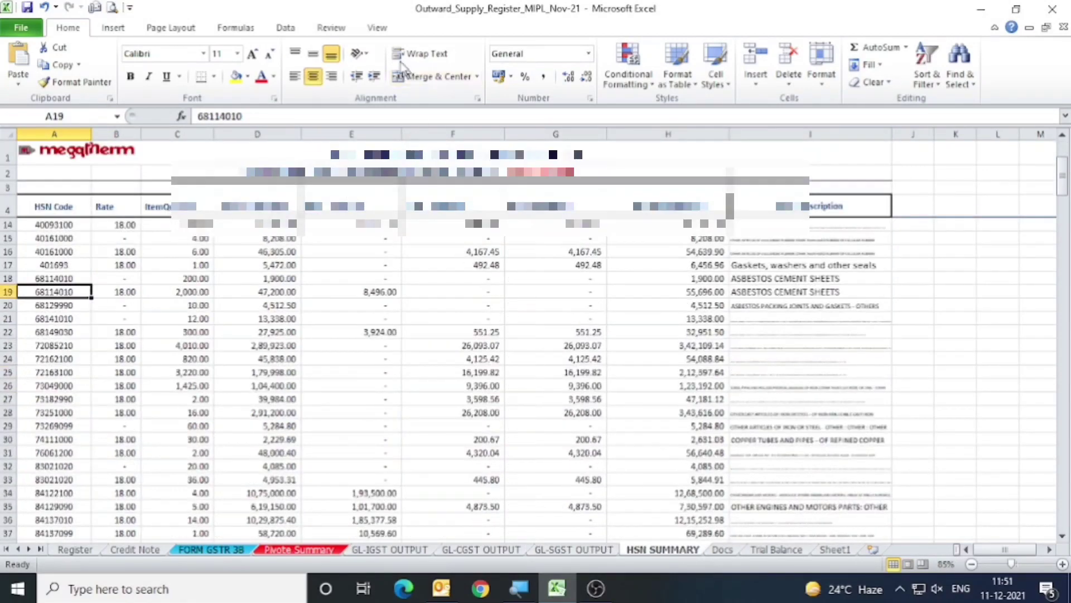
{"action": "left_click", "coordinate": [375, 27]}
{"action": "left_click", "coordinate": [537, 72]}
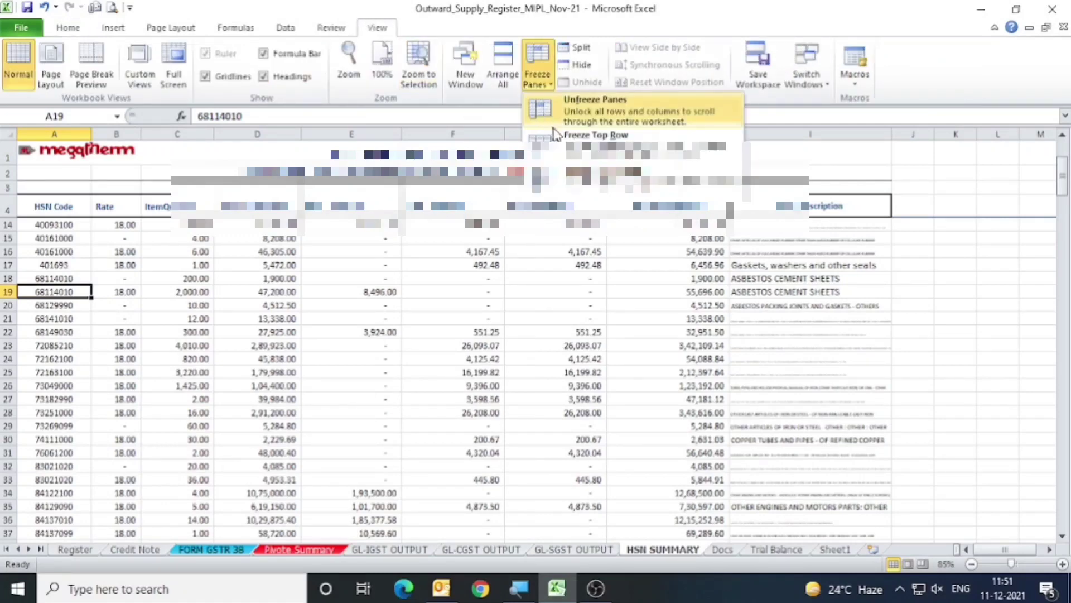
{"action": "left_click", "coordinate": [595, 106]}
Examine the HSN summary's headings and its HSN-wise rates, quantities, tax amounts and item descriptions.
{"action": "scroll", "coordinate": [566, 332], "scroll_direction": "down", "scroll_amount": 5}
{"action": "scroll", "coordinate": [517, 328], "scroll_direction": "up", "scroll_amount": 4}
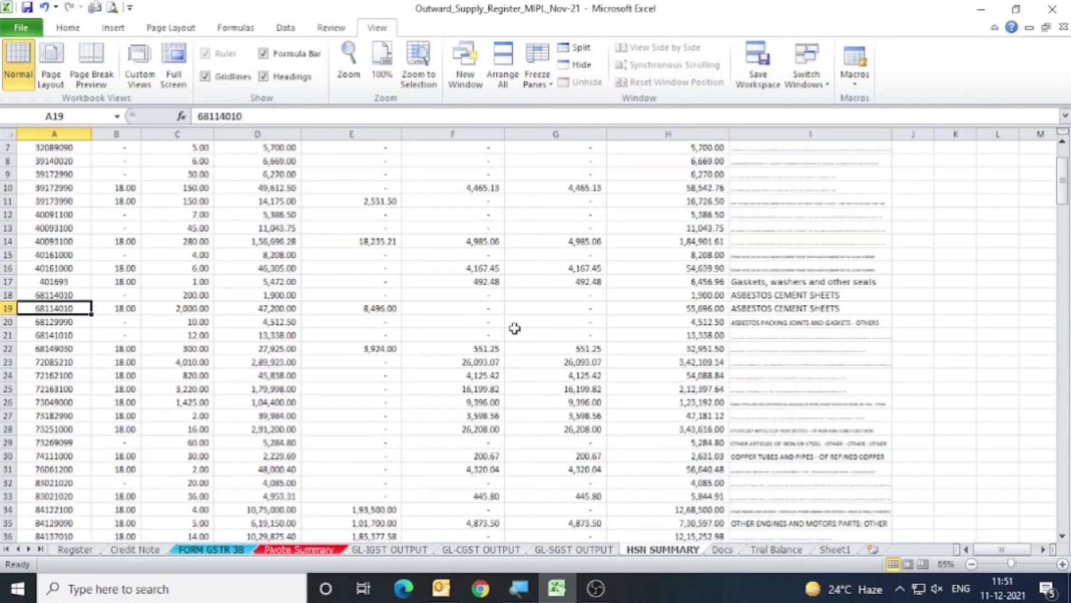
{"action": "scroll", "coordinate": [514, 329], "scroll_direction": "up", "scroll_amount": 1}
{"action": "scroll", "coordinate": [514, 329], "scroll_direction": "down", "scroll_amount": 1}
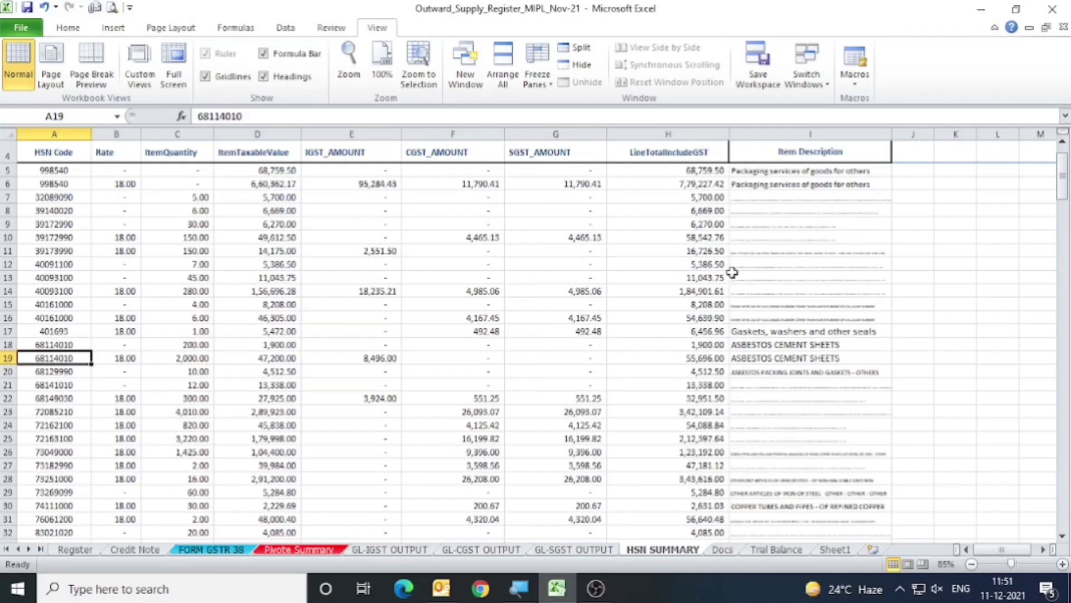
{"action": "scroll", "coordinate": [652, 317], "scroll_direction": "down", "scroll_amount": 3}
{"action": "scroll", "coordinate": [652, 317], "scroll_direction": "down", "scroll_amount": 4}
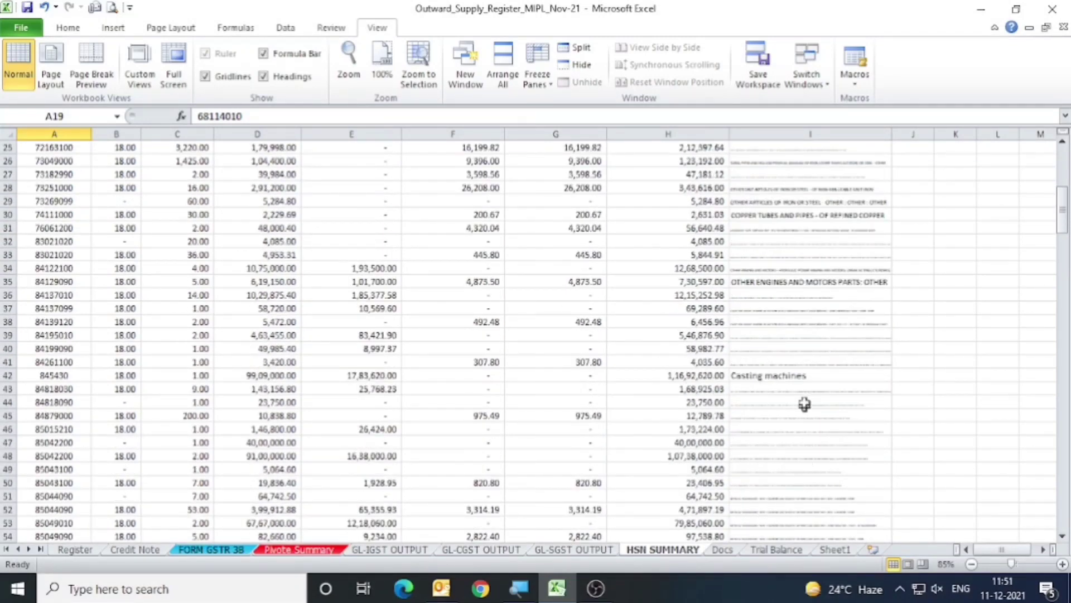
Compare the HSN summary totals in row 104 with the As per Register figures in row 105.
{"action": "scroll", "coordinate": [413, 406], "scroll_direction": "down", "scroll_amount": 18}
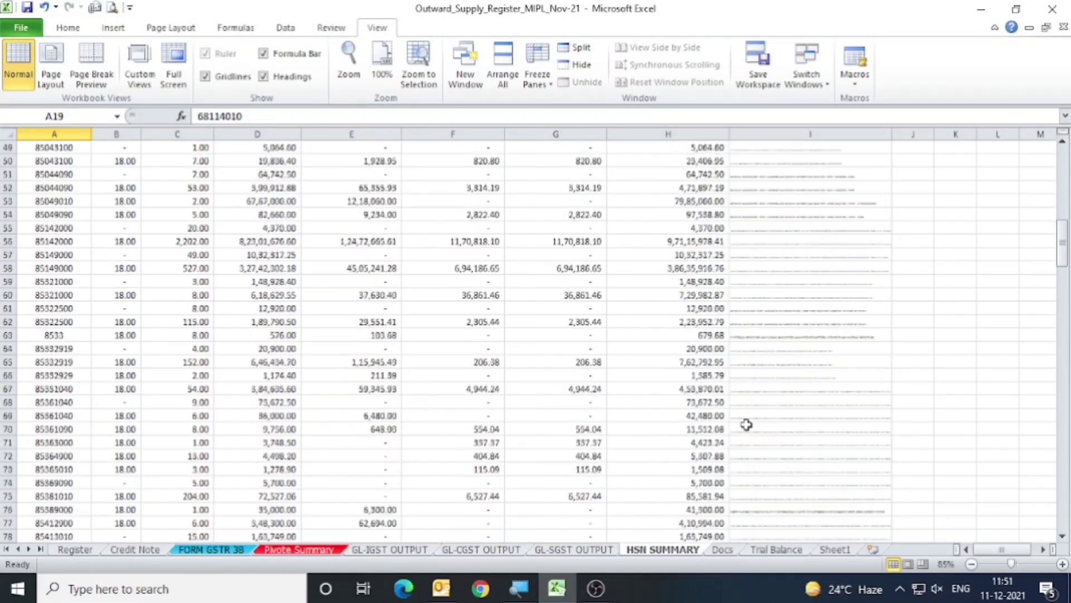
{"action": "scroll", "coordinate": [747, 426], "scroll_direction": "down", "scroll_amount": 4}
{"action": "left_click", "coordinate": [261, 335]}
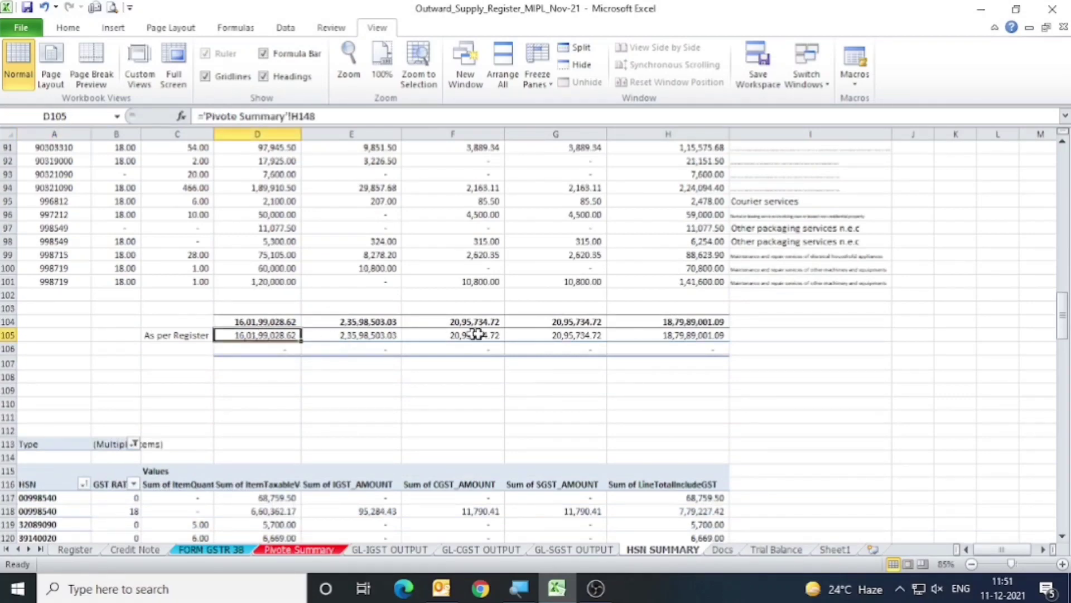
{"action": "left_click", "coordinate": [185, 335]}
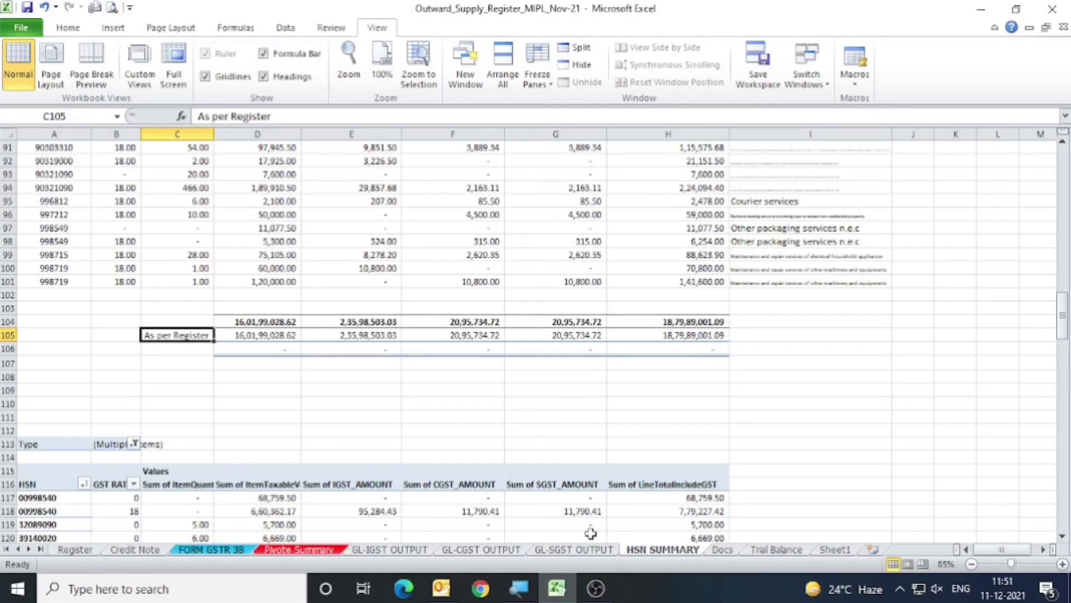
Look at the GL-SGST OUTPUT sheet, return to HSN SUMMARY and review its rows up to the headings.
{"action": "left_click", "coordinate": [580, 549]}
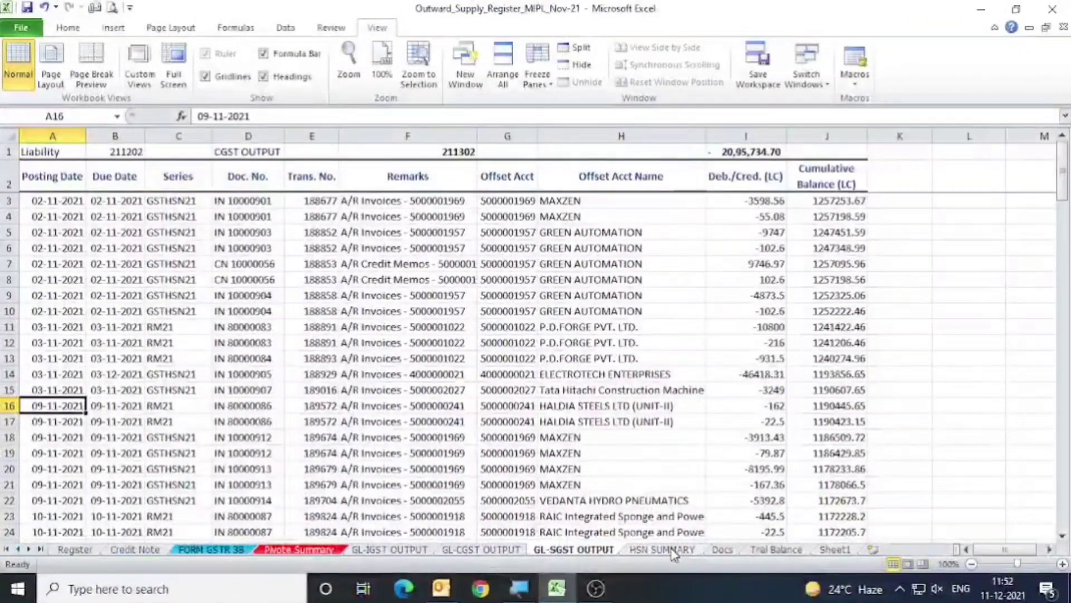
{"action": "left_click", "coordinate": [676, 560]}
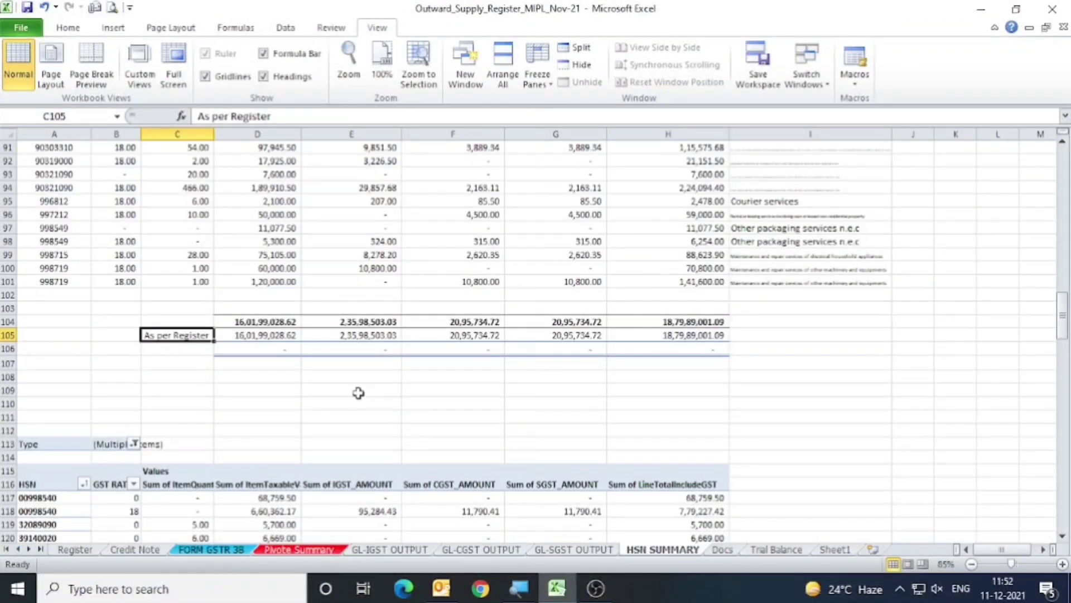
{"action": "scroll", "coordinate": [359, 393], "scroll_direction": "up", "scroll_amount": 14}
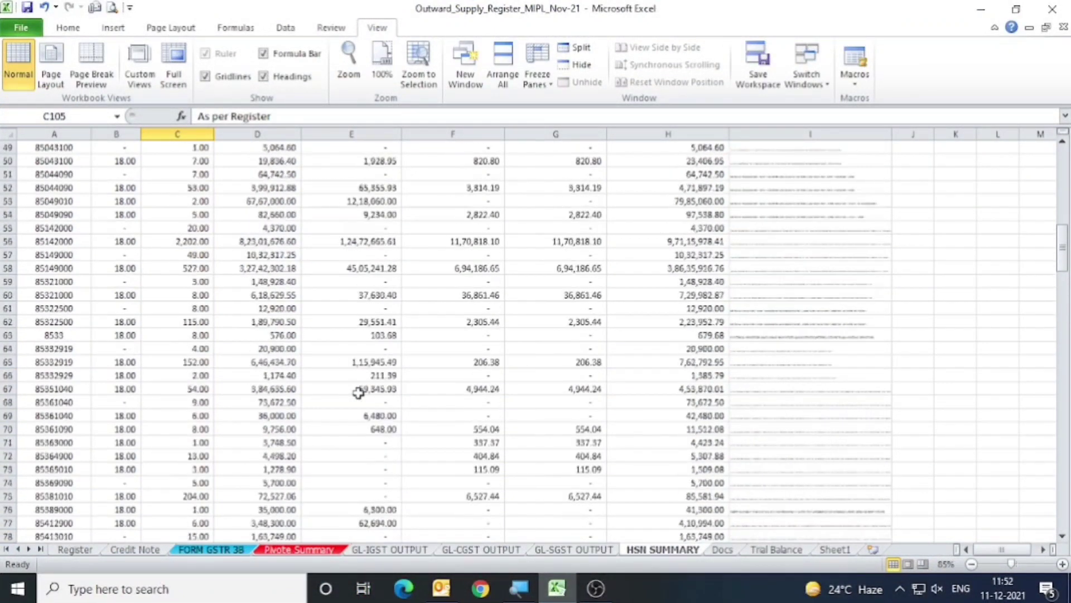
{"action": "scroll", "coordinate": [358, 392], "scroll_direction": "up", "scroll_amount": 10}
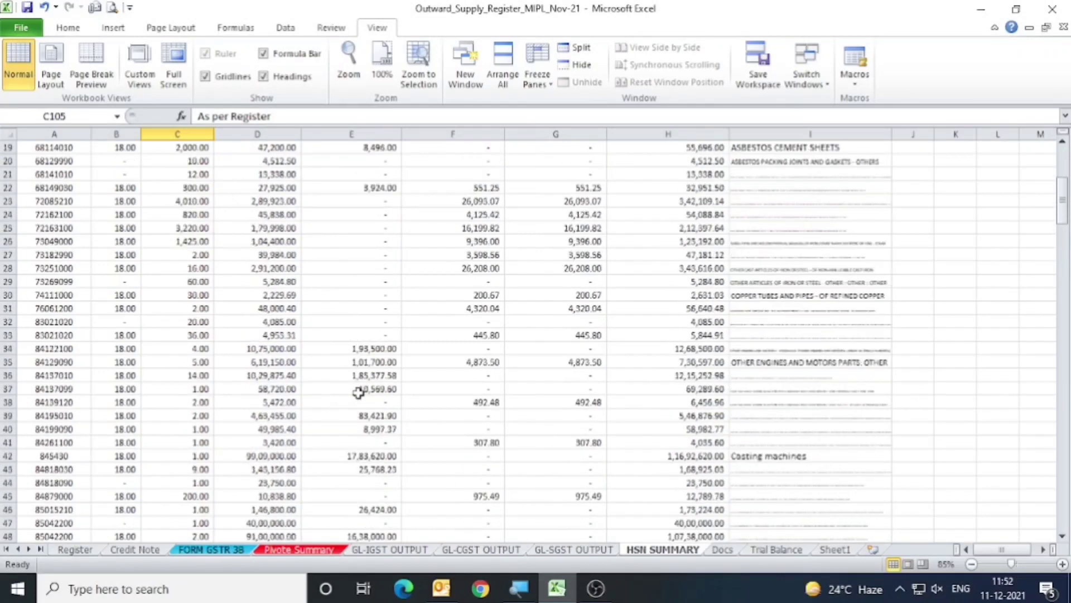
{"action": "scroll", "coordinate": [358, 392], "scroll_direction": "up", "scroll_amount": 6}
{"action": "scroll", "coordinate": [359, 392], "scroll_direction": "down", "scroll_amount": 2}
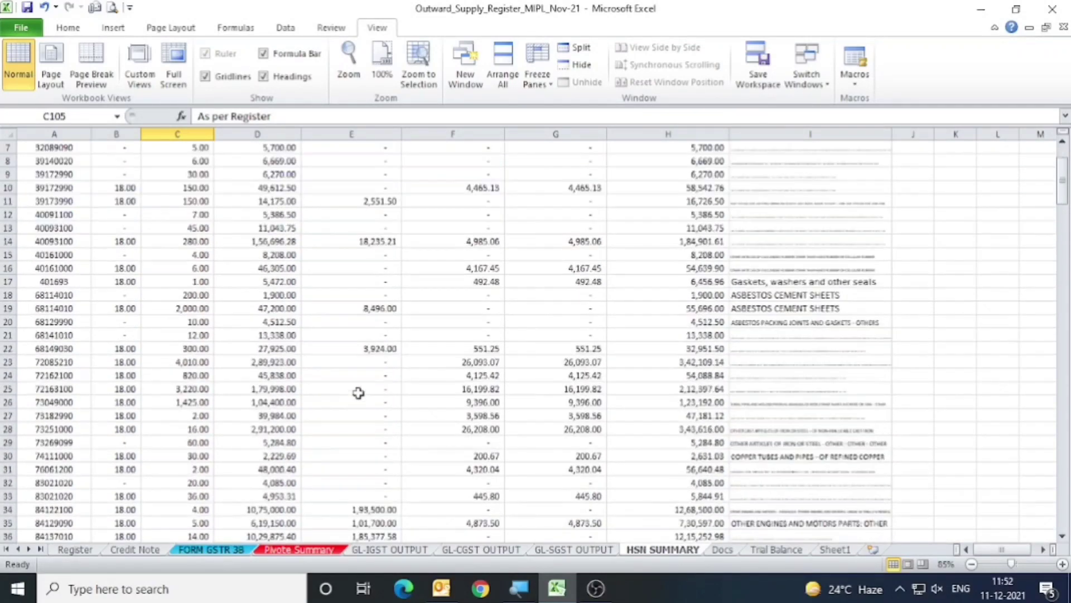
{"action": "scroll", "coordinate": [359, 393], "scroll_direction": "up", "scroll_amount": 1}
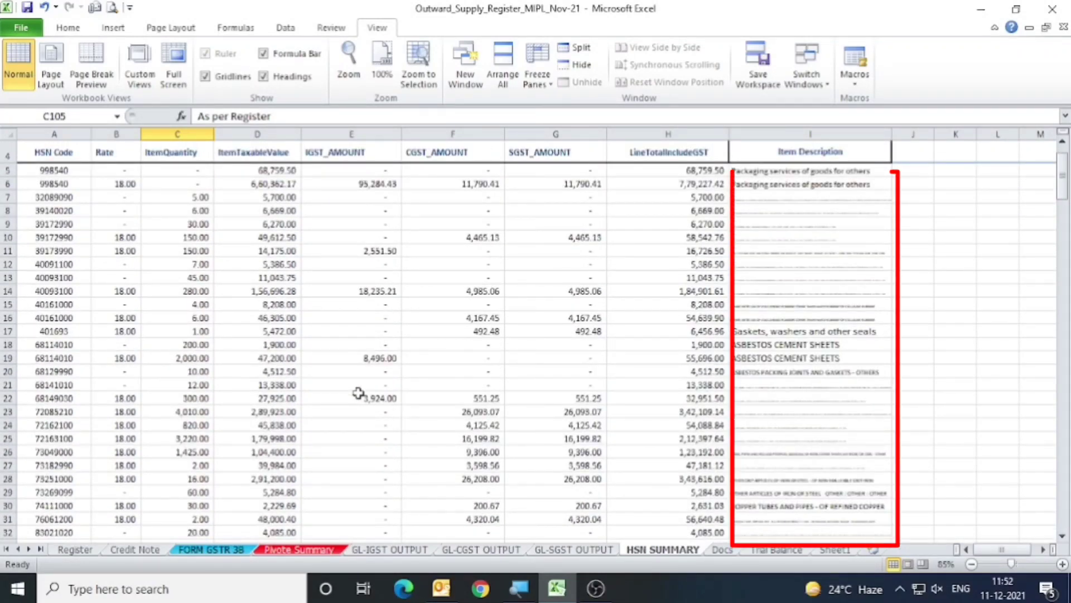
Review the Docs sheet's invoice number list and its table of documents issued for November-21.
{"action": "left_click", "coordinate": [722, 549]}
{"action": "left_click", "coordinate": [249, 222]}
{"action": "left_click", "coordinate": [81, 184]}
{"action": "left_click", "coordinate": [78, 251]}
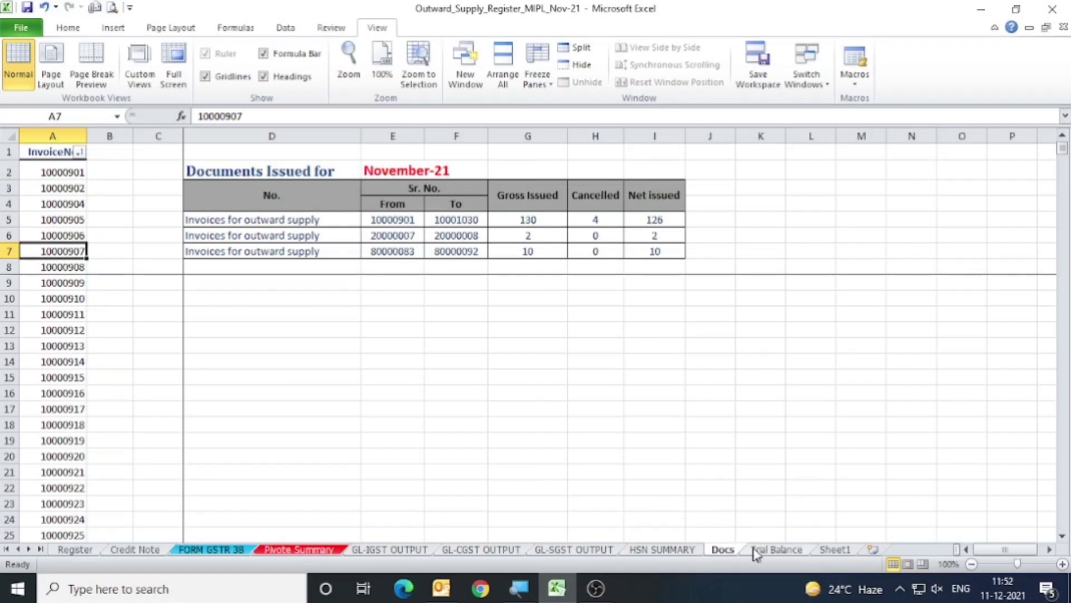
{"action": "left_click", "coordinate": [74, 176]}
{"action": "left_click", "coordinate": [70, 248]}
{"action": "left_click", "coordinate": [61, 345]}
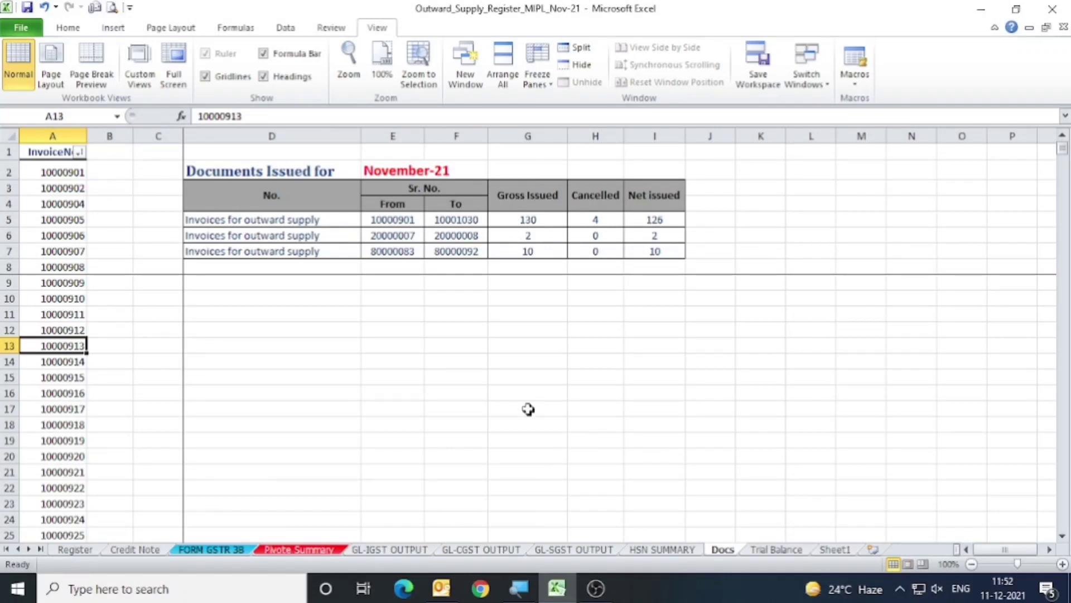
Review the grand total, GL comparison and uploaded data summary on the Pivote Summary sheet.
{"action": "left_click", "coordinate": [282, 550]}
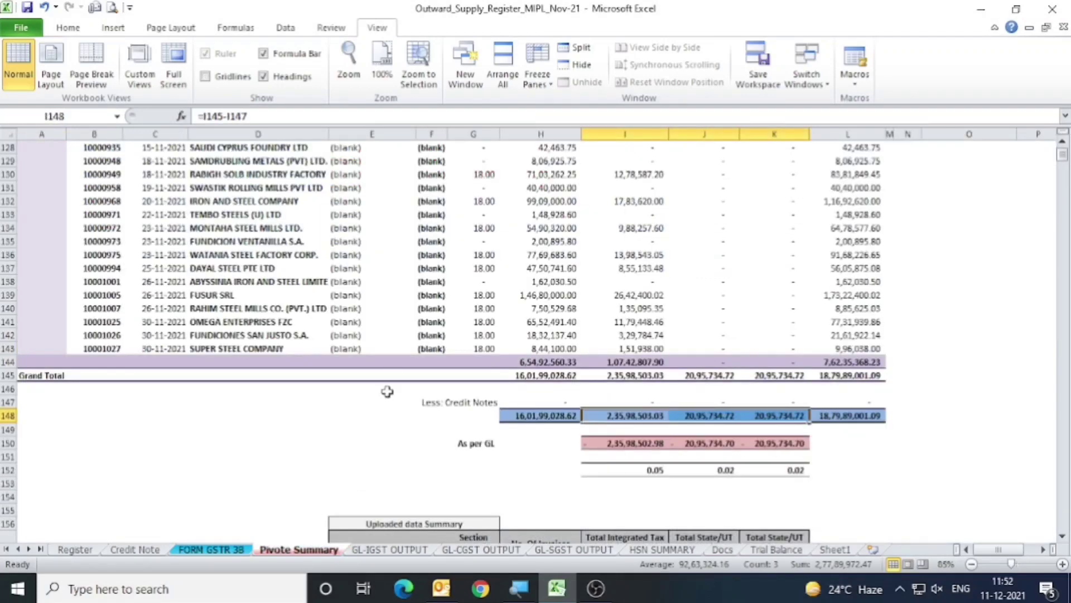
{"action": "scroll", "coordinate": [385, 391], "scroll_direction": "up", "scroll_amount": 4}
{"action": "scroll", "coordinate": [385, 391], "scroll_direction": "down", "scroll_amount": 5}
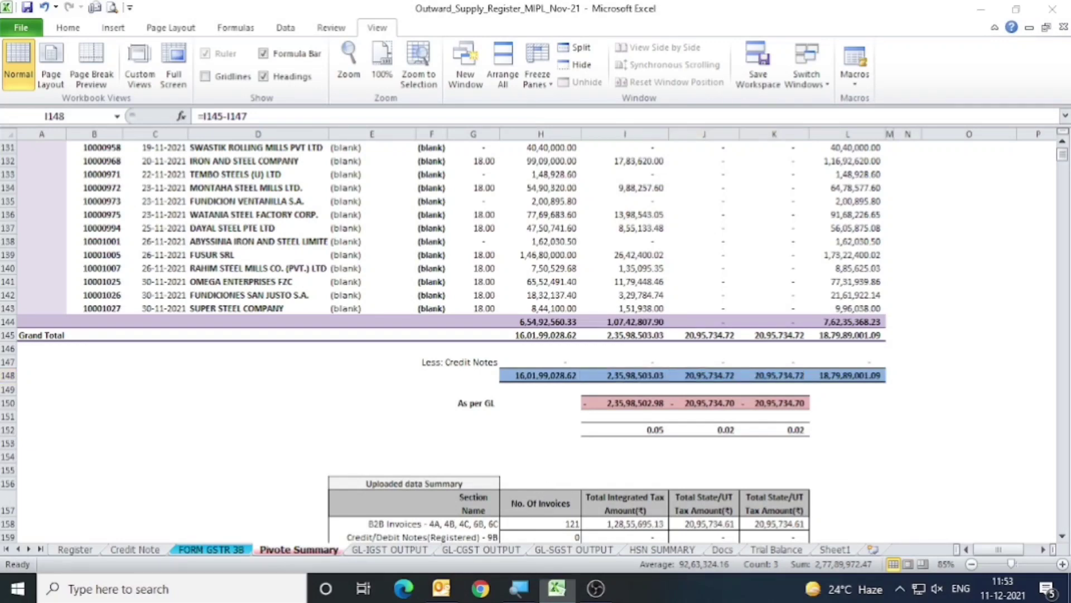
Switch to File Explorer and open GST WORK > 3 MIPL > 2021-22 > 8 Nov-21 > Section_wise_CSV_files v3.0.4 > GSTR1.
{"action": "key", "text": "super+d"}
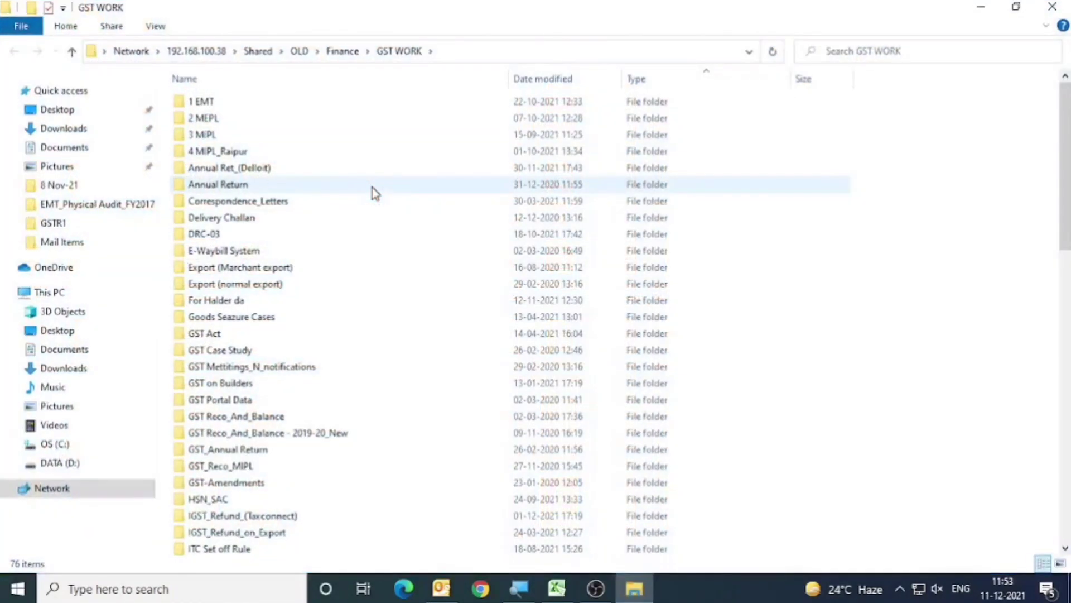
{"action": "double_click", "coordinate": [245, 129]}
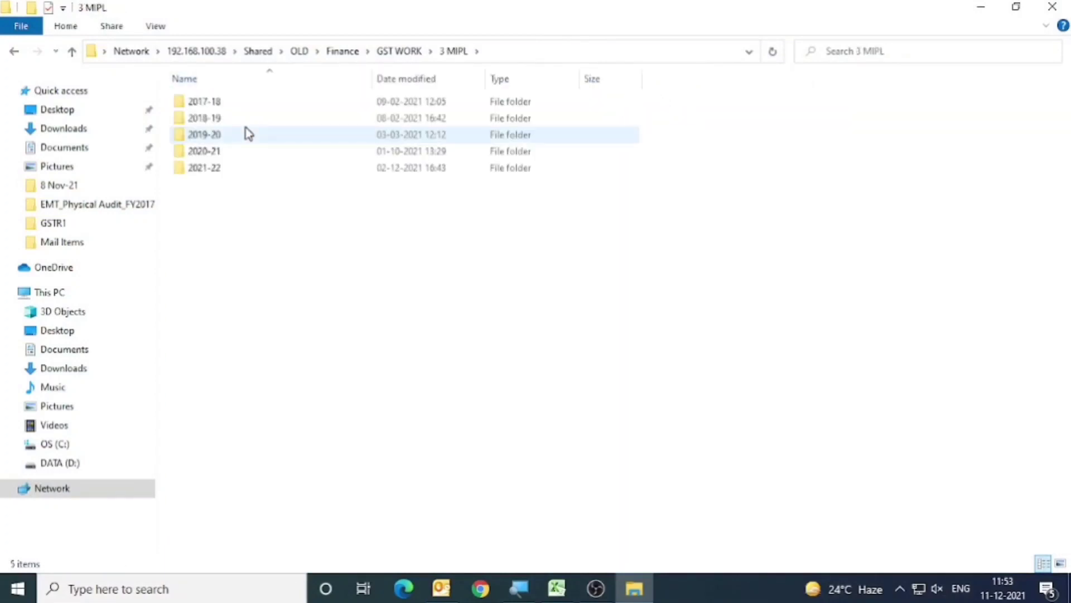
{"action": "double_click", "coordinate": [233, 168]}
{"action": "double_click", "coordinate": [225, 222]}
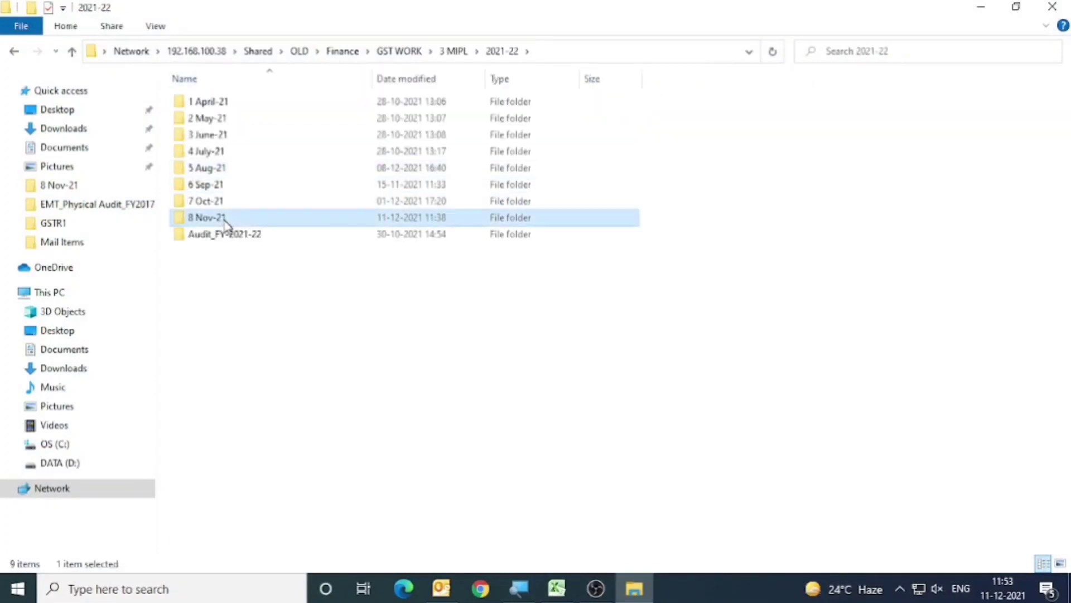
{"action": "double_click", "coordinate": [323, 120]}
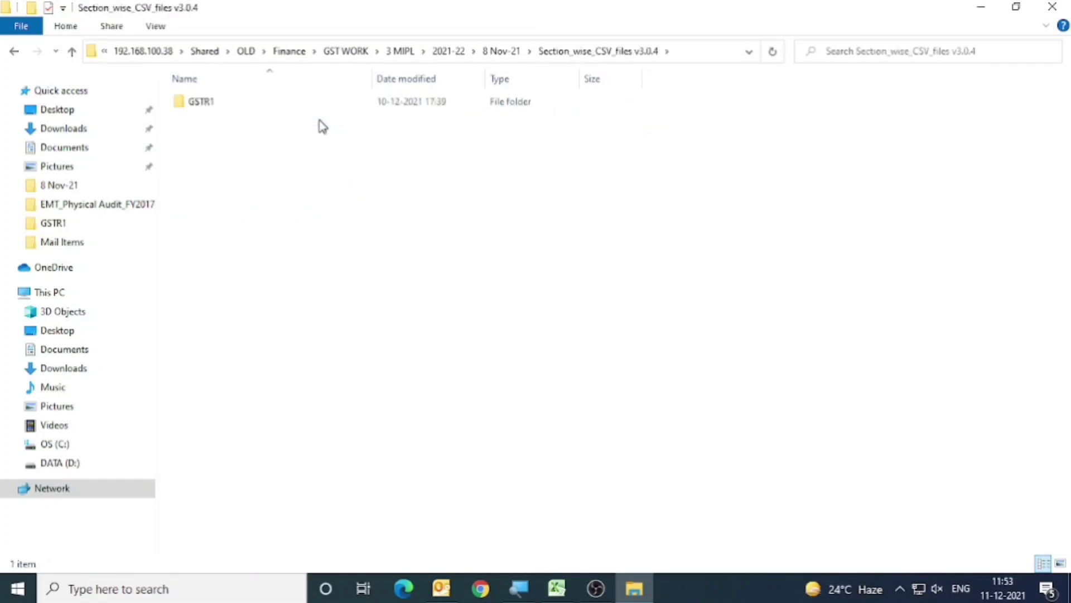
{"action": "double_click", "coordinate": [242, 111]}
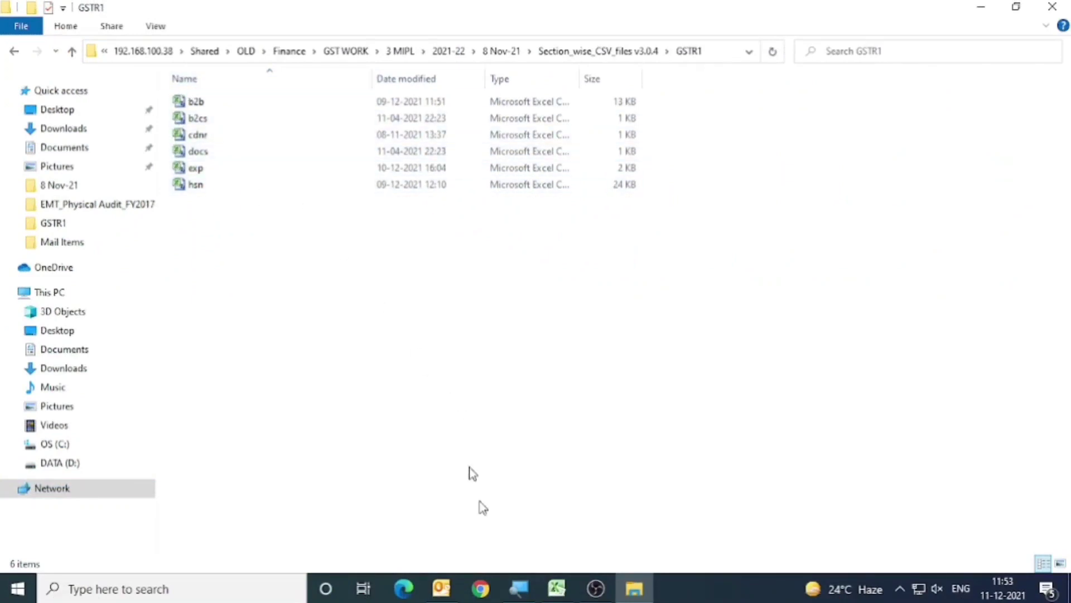
Glance at the outward supply workbook, then open the b2b CSV file from the GSTR1 folder.
{"action": "left_click", "coordinate": [556, 585]}
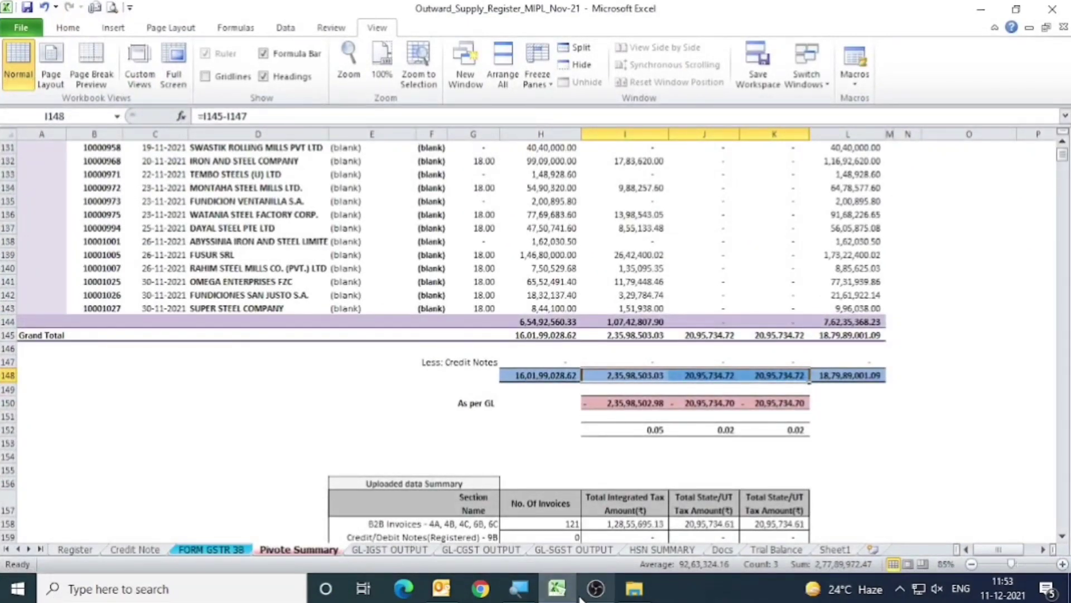
{"action": "left_click", "coordinate": [633, 588]}
{"action": "double_click", "coordinate": [221, 103]}
{"action": "scroll", "coordinate": [71, 210], "scroll_direction": "down", "scroll_amount": 2}
{"action": "scroll", "coordinate": [62, 210], "scroll_direction": "up", "scroll_amount": 2}
{"action": "left_click", "coordinate": [55, 215]}
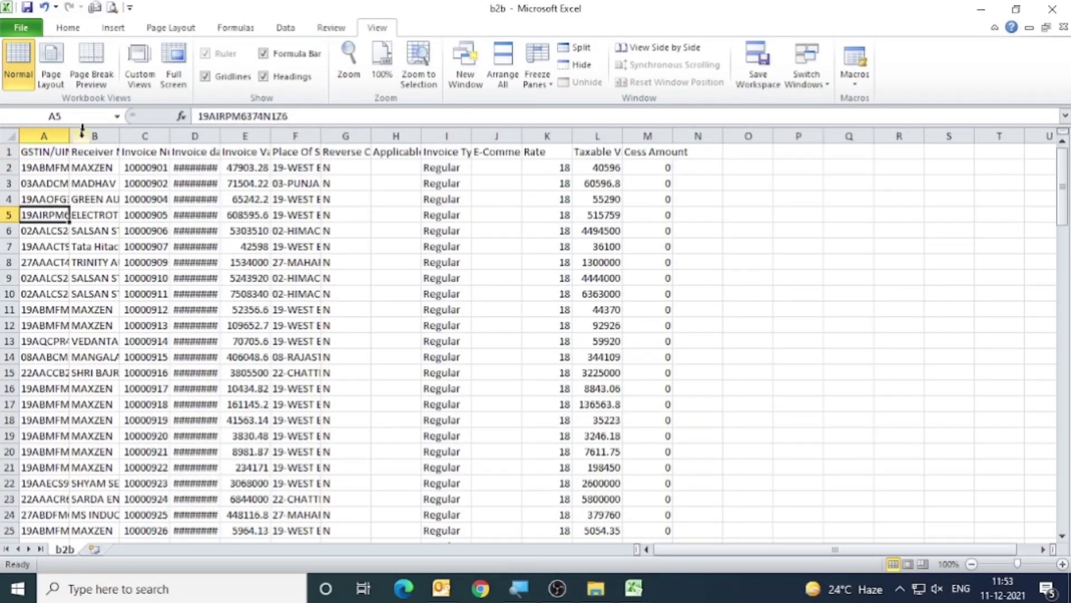
Check the extent of the invoice rows in the b2b file and return to its first record.
{"action": "left_click", "coordinate": [68, 28]}
{"action": "left_click", "coordinate": [45, 259]}
{"action": "key", "text": "ctrl+Down"}
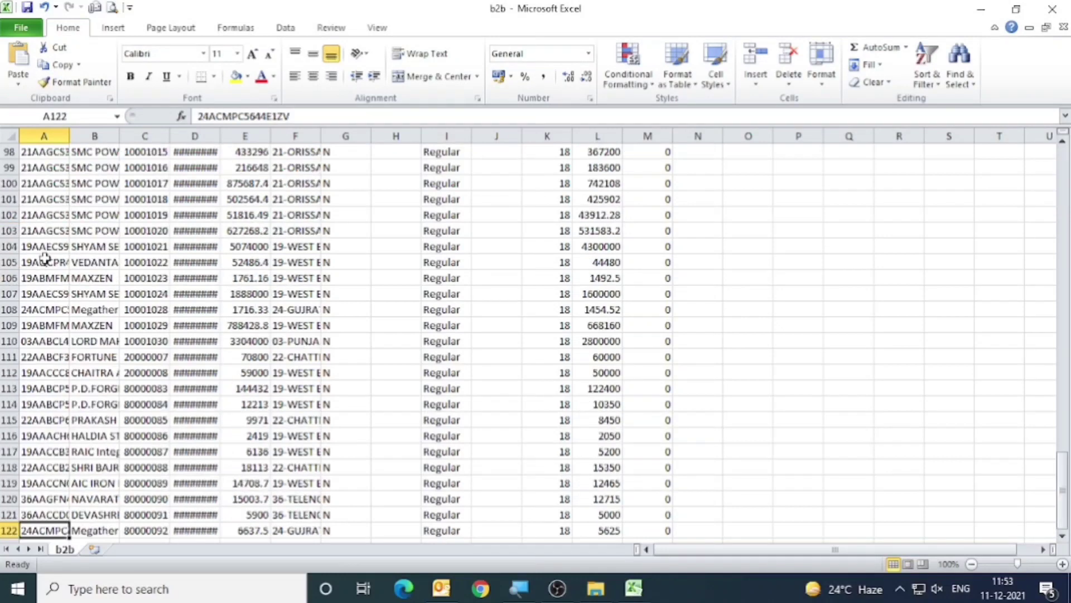
{"action": "key", "text": "ctrl+Up"}
{"action": "key", "text": "Down"}
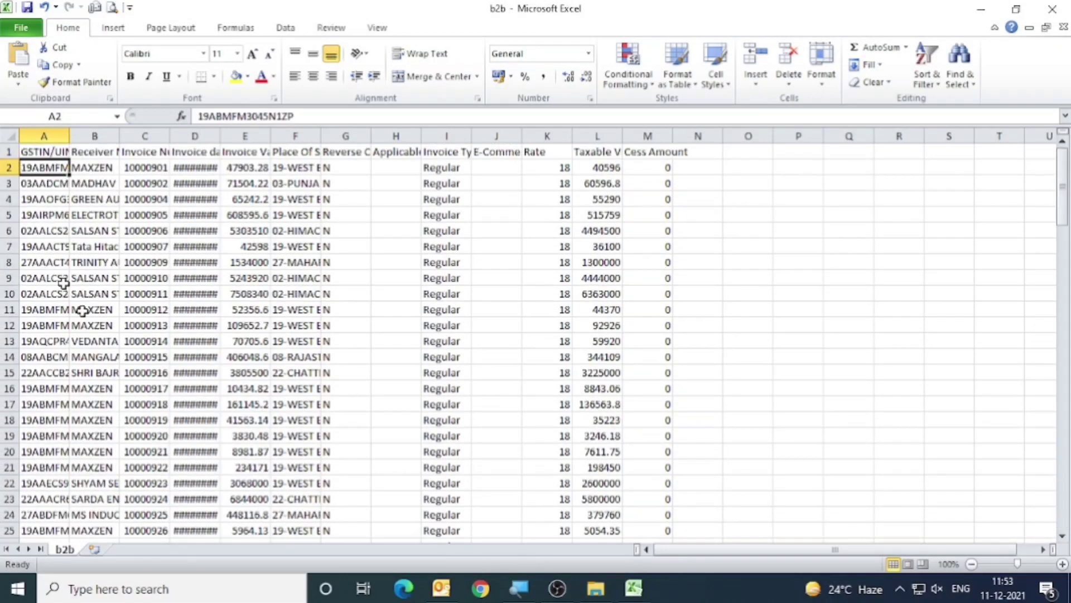
Switch to the Outward_Supply_Register workbook and go to the first B2B row of the Pivote Summary sheet.
{"action": "key", "text": "alt+Tab"}
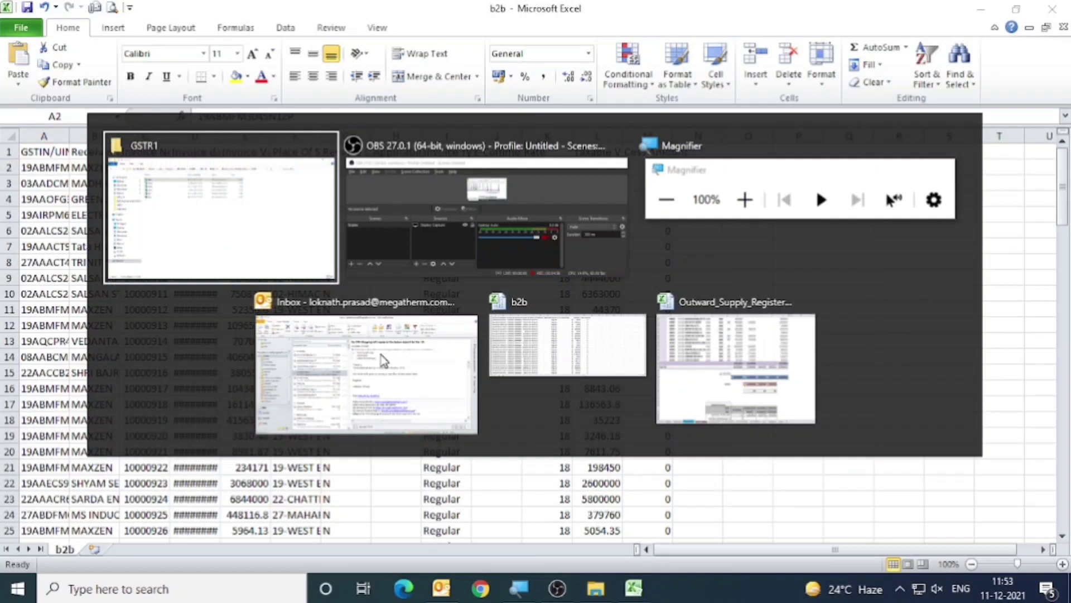
{"action": "key", "text": "alt+Tab"}
{"action": "key", "text": "alt+Tab"}
{"action": "key", "text": "alt+Tab"}
{"action": "key", "text": "alt+Tab"}
{"action": "key", "text": "alt+Tab"}
{"action": "key", "text": "ctrl+Left"}
{"action": "key", "text": "ctrl+Left"}
{"action": "key", "text": "ctrl+Up"}
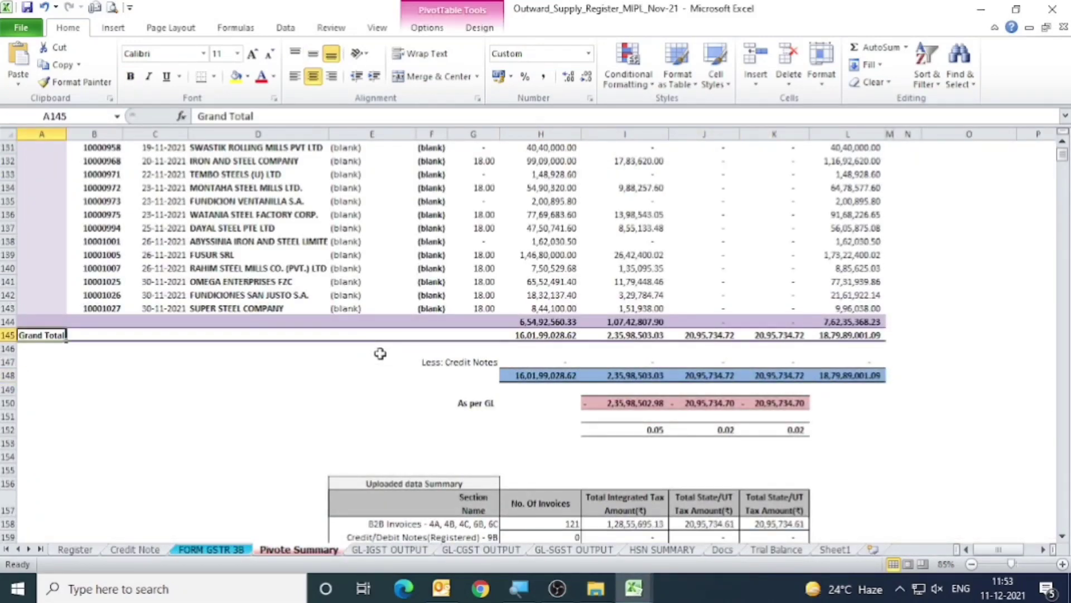
{"action": "key", "text": "ctrl+Up"}
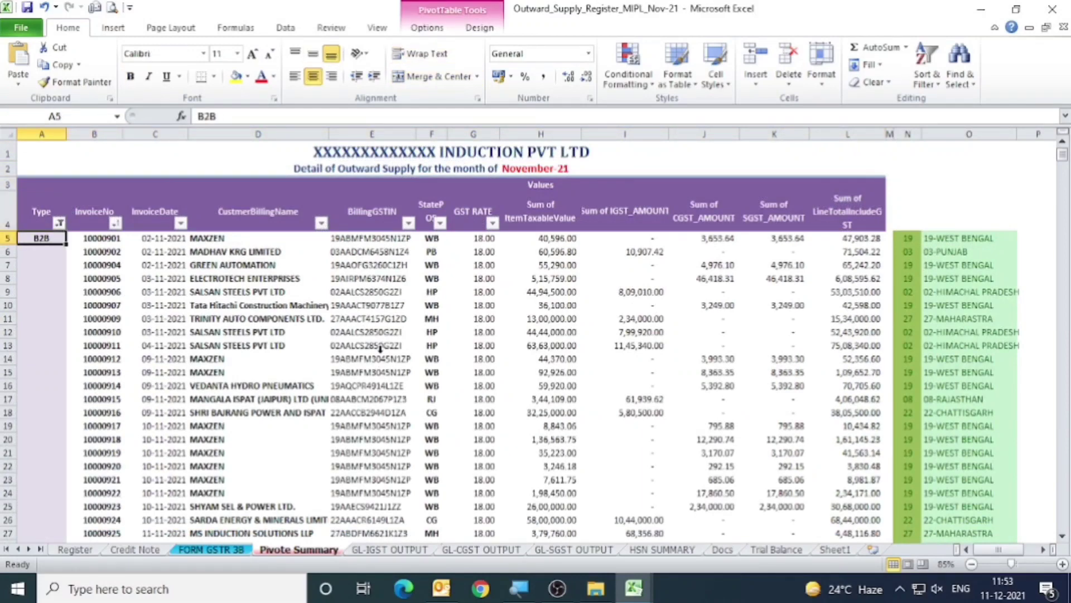
Examine the B2B invoice number, invoice date, customer name and billing GSTIN columns that supply the b2b file's data.
{"action": "key", "text": "Right"}
{"action": "key", "text": "shift+Right"}
{"action": "key", "text": "ctrl+shift+Down"}
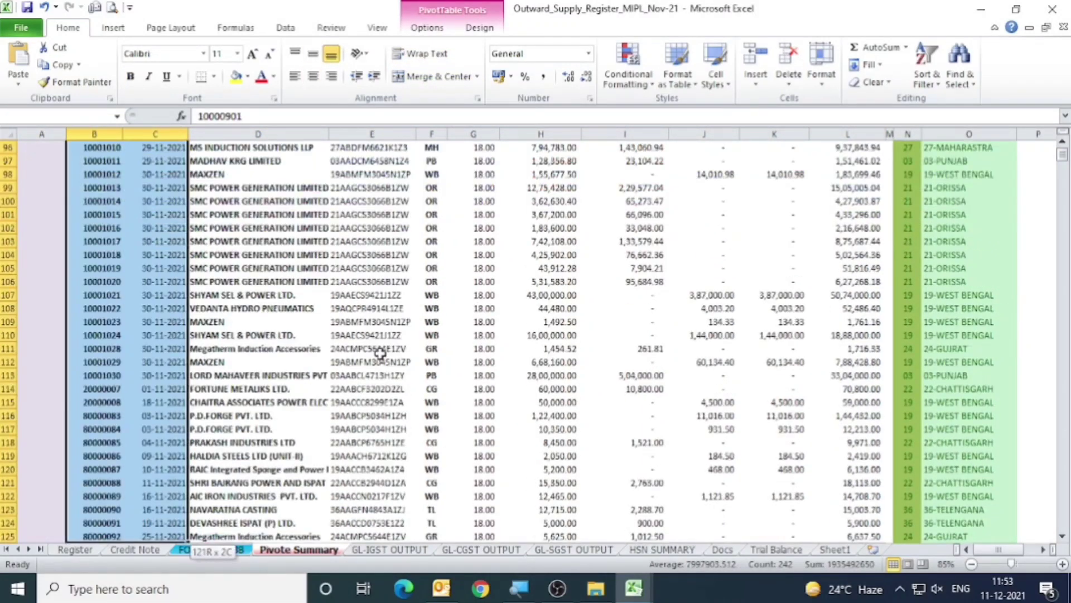
{"action": "key", "text": "ctrl+shift+Up"}
{"action": "key", "text": "Right"}
{"action": "key", "text": "Right"}
{"action": "key", "text": "ctrl+shift+Down"}
{"action": "key", "text": "shift+Up"}
{"action": "key", "text": "Up"}
{"action": "key", "text": "Down"}
{"action": "key", "text": "Right"}
{"action": "key", "text": "ctrl+shift+Down"}
{"action": "key", "text": "shift+Up"}
{"action": "key", "text": "Down"}
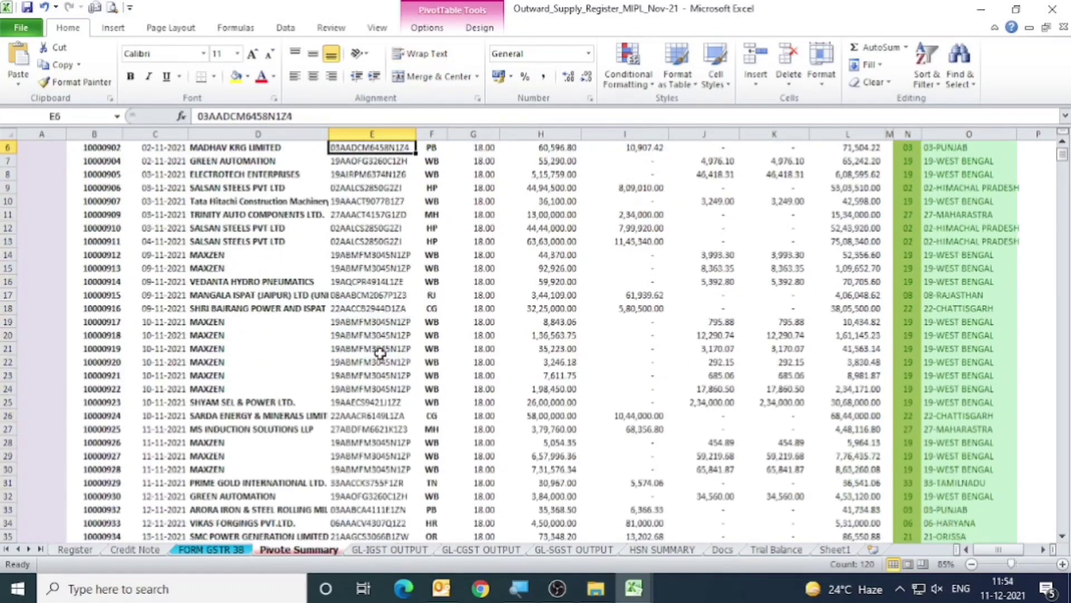
{"action": "key", "text": "Up"}
Return to the b2b file and examine its place of supply, rate and taxable value columns through all invoice rows.
{"action": "key", "text": "alt+Tab"}
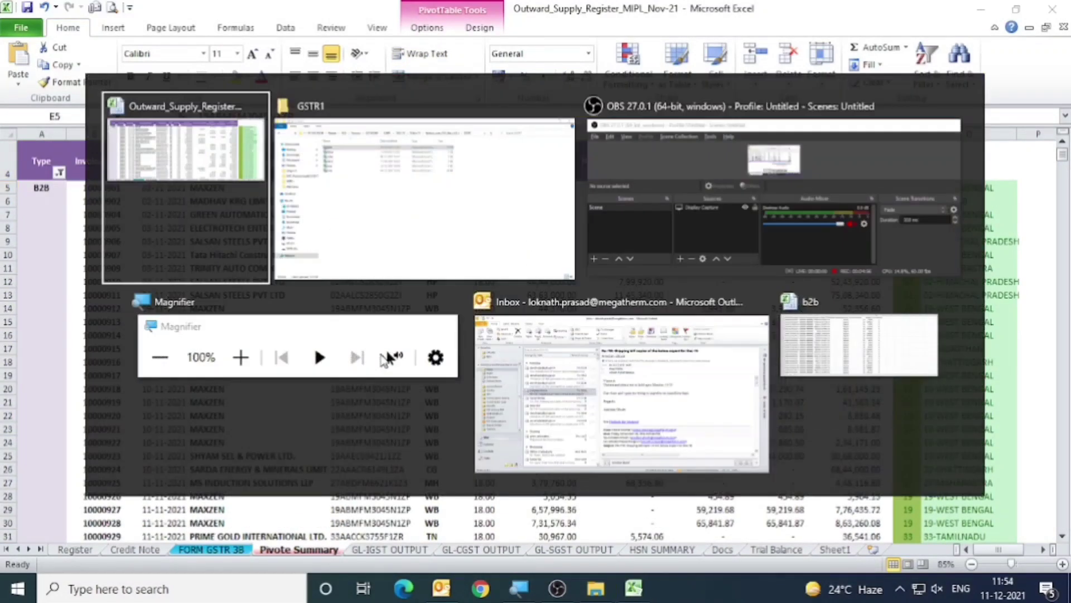
{"action": "key", "text": "alt+Tab"}
{"action": "key", "text": "alt+Tab"}
{"action": "key", "text": "alt+Tab"}
{"action": "key", "text": "alt+Tab"}
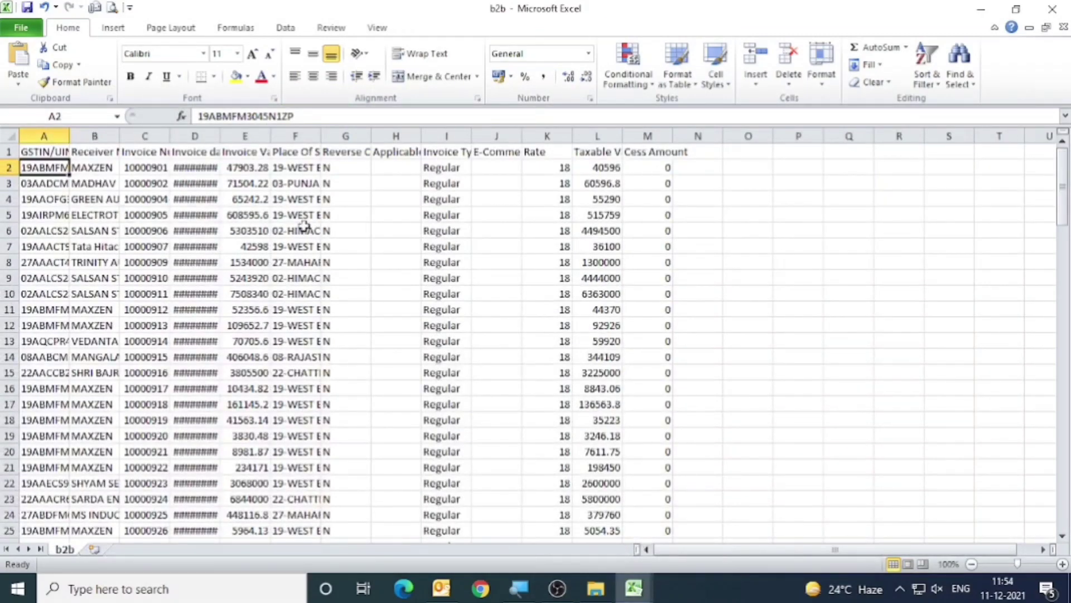
{"action": "left_click", "coordinate": [304, 226]}
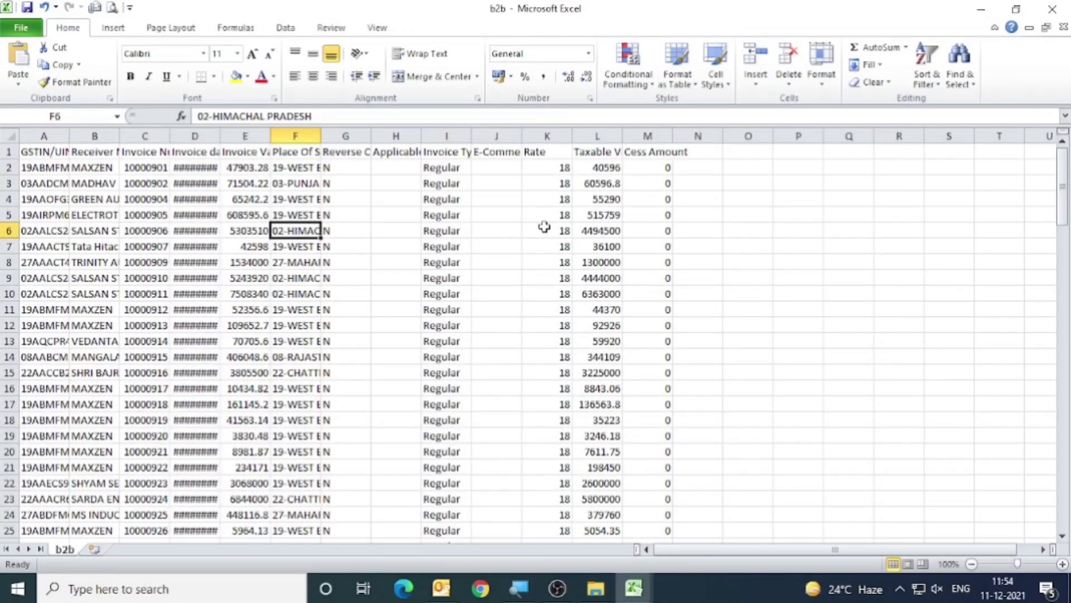
{"action": "scroll", "coordinate": [544, 226], "scroll_direction": "down", "scroll_amount": 9}
{"action": "scroll", "coordinate": [462, 326], "scroll_direction": "down", "scroll_amount": 20}
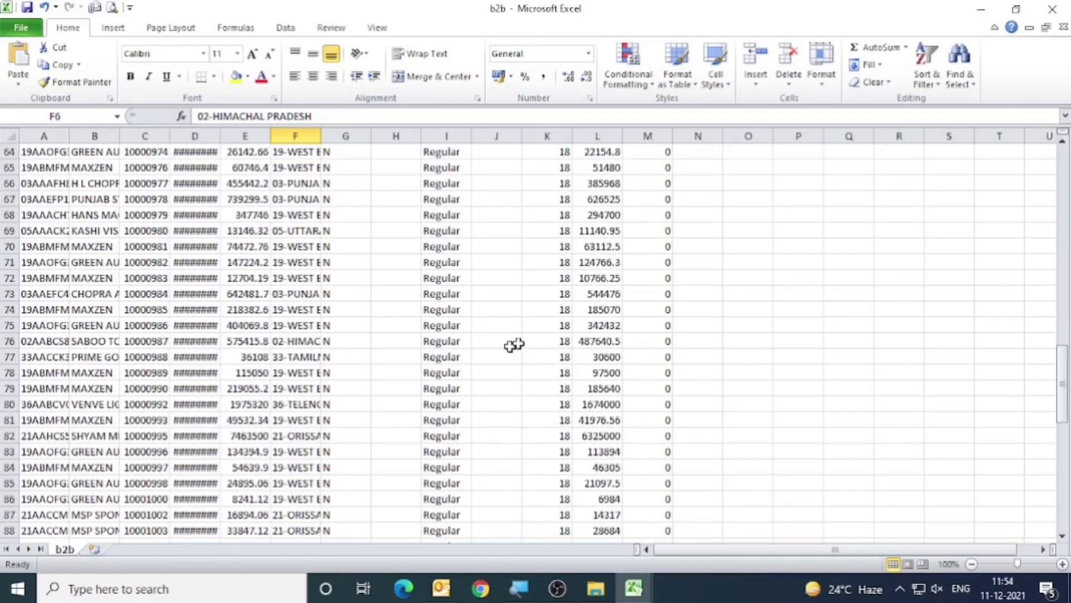
{"action": "scroll", "coordinate": [568, 323], "scroll_direction": "down", "scroll_amount": 10}
{"action": "left_click", "coordinate": [312, 202]}
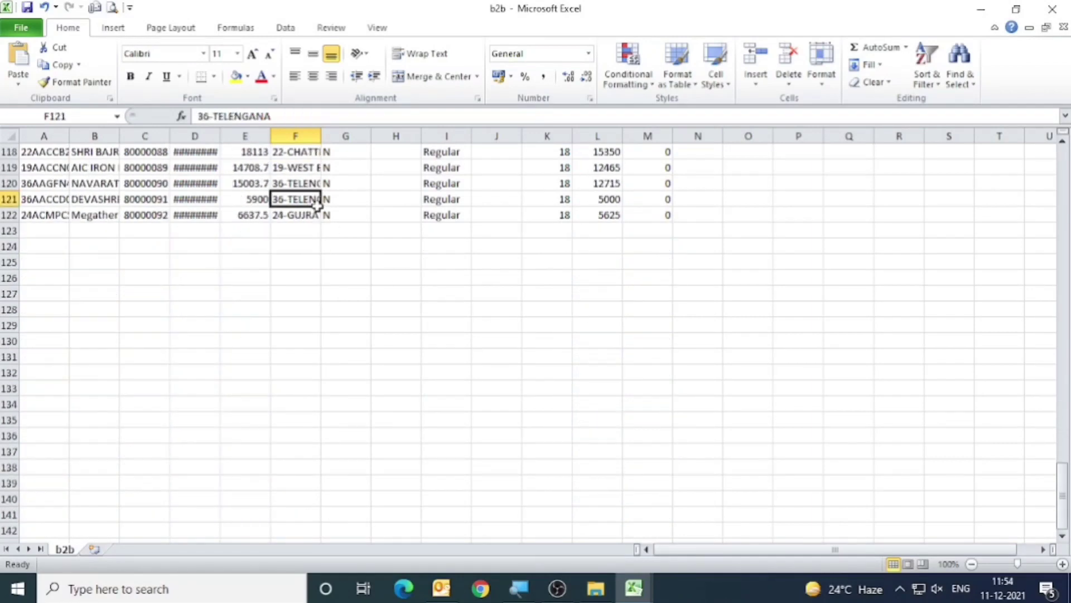
{"action": "scroll", "coordinate": [321, 226], "scroll_direction": "up", "scroll_amount": 19}
{"action": "scroll", "coordinate": [323, 231], "scroll_direction": "up", "scroll_amount": 20}
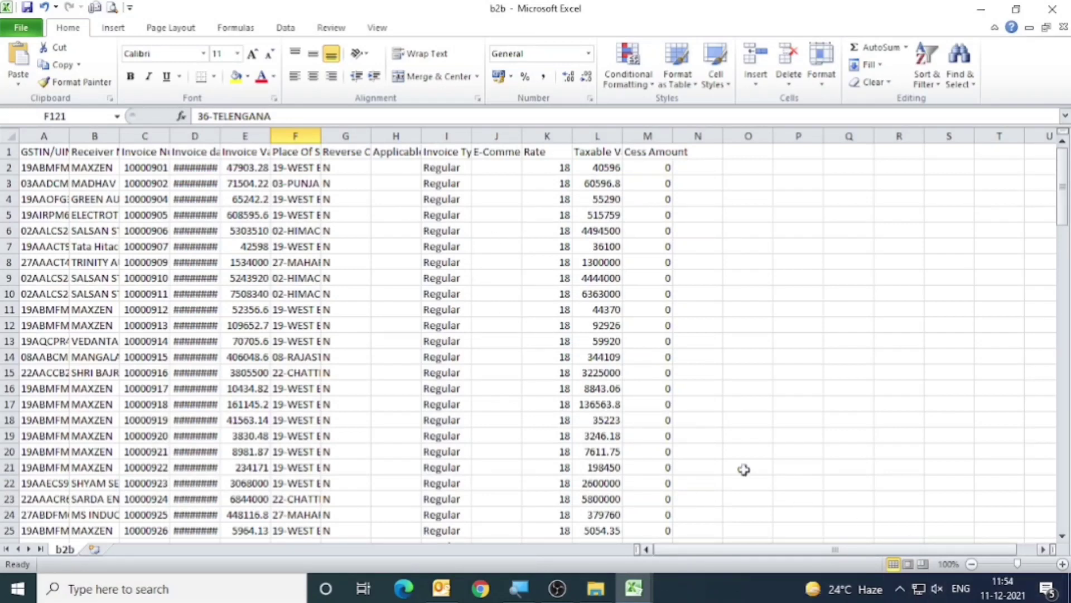
Switch to the Goods and Services Tax Offline Tool and start uploading new invoice data for a return.
{"action": "left_click", "coordinate": [1070, 597]}
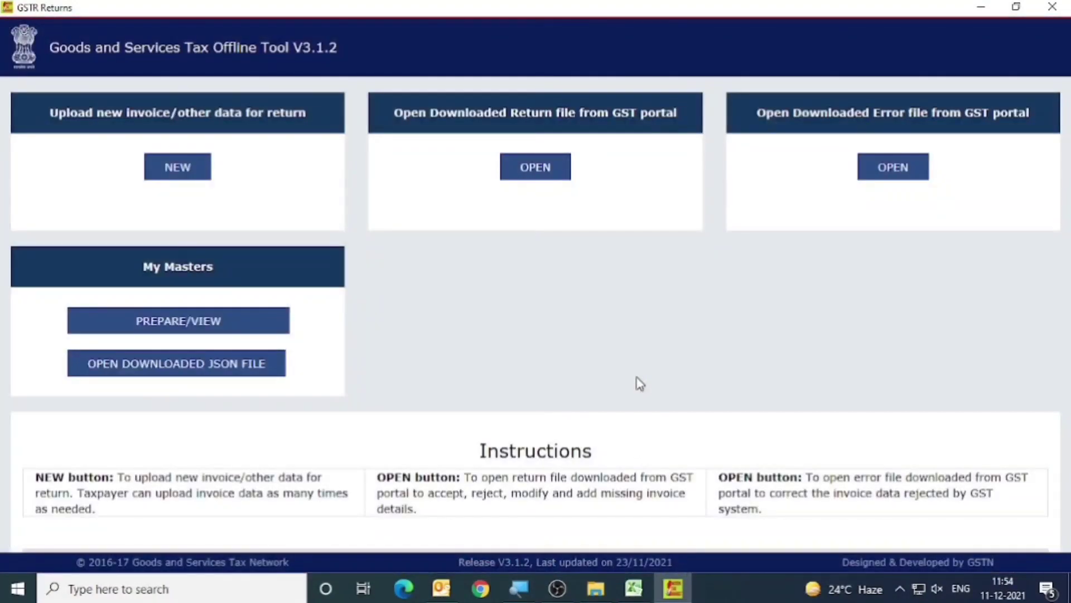
{"action": "left_click", "coordinate": [172, 177]}
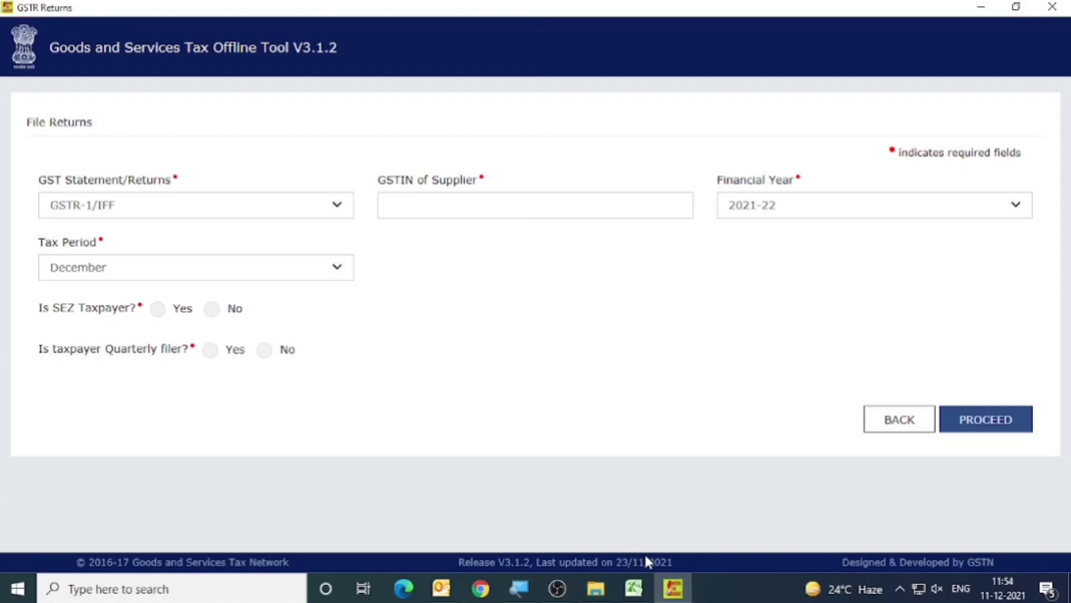
Take the supplier's GSTIN from the Outward_Supply_Register workbook and enter it as the supplier GSTIN of the GSTR-1/IFF return.
{"action": "mouse_move", "coordinate": [634, 588]}
{"action": "left_click", "coordinate": [533, 523]}
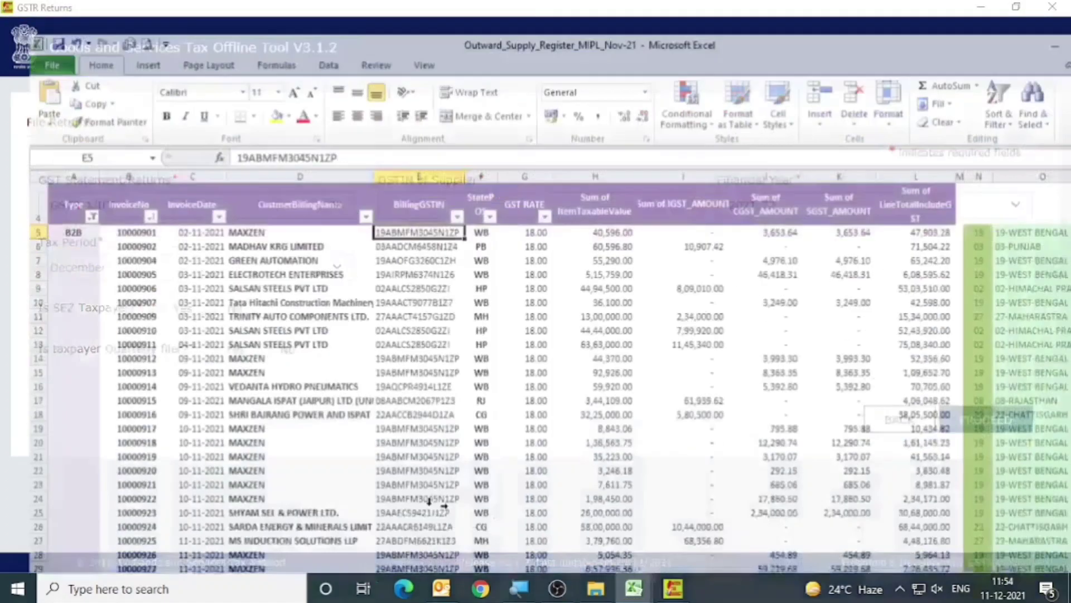
{"action": "key", "text": "alt+Tab"}
{"action": "left_click", "coordinate": [473, 204]}
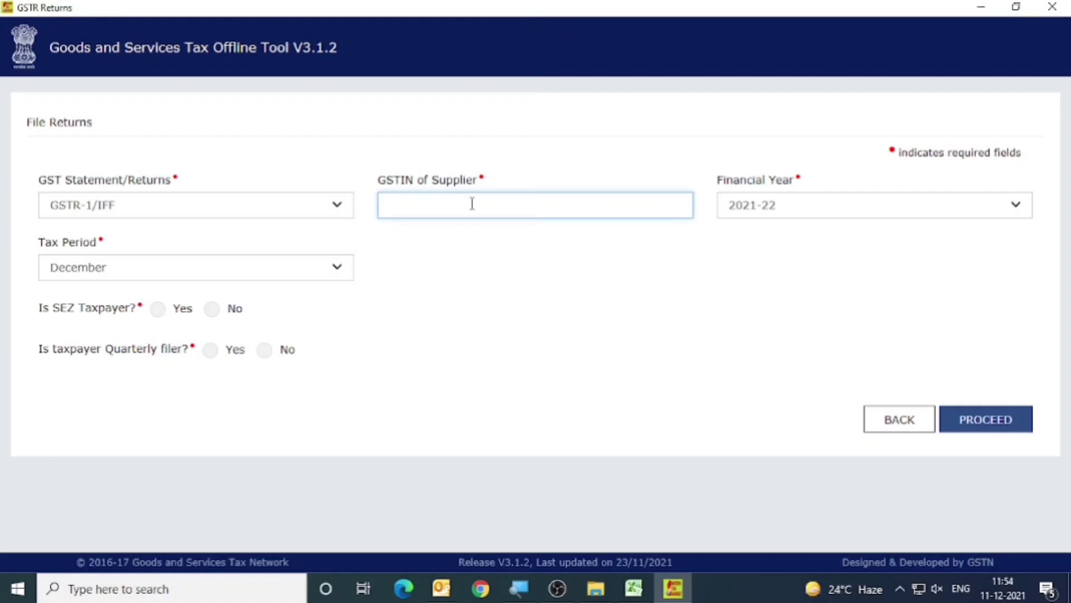
Keep financial year 2021-22 and set the return's tax period to November.
{"action": "left_click", "coordinate": [778, 211]}
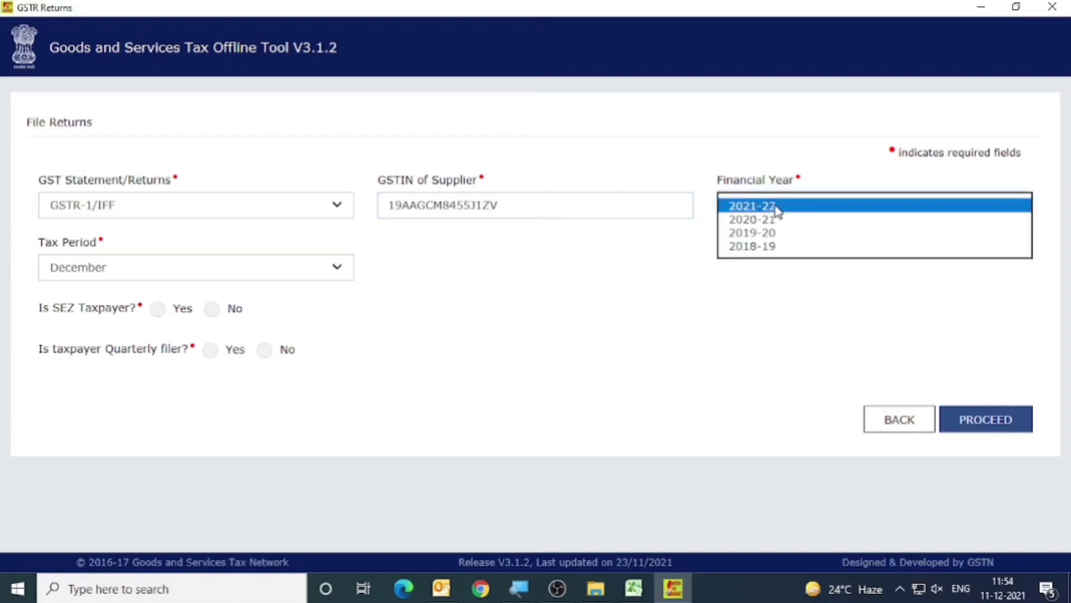
{"action": "left_click", "coordinate": [752, 339]}
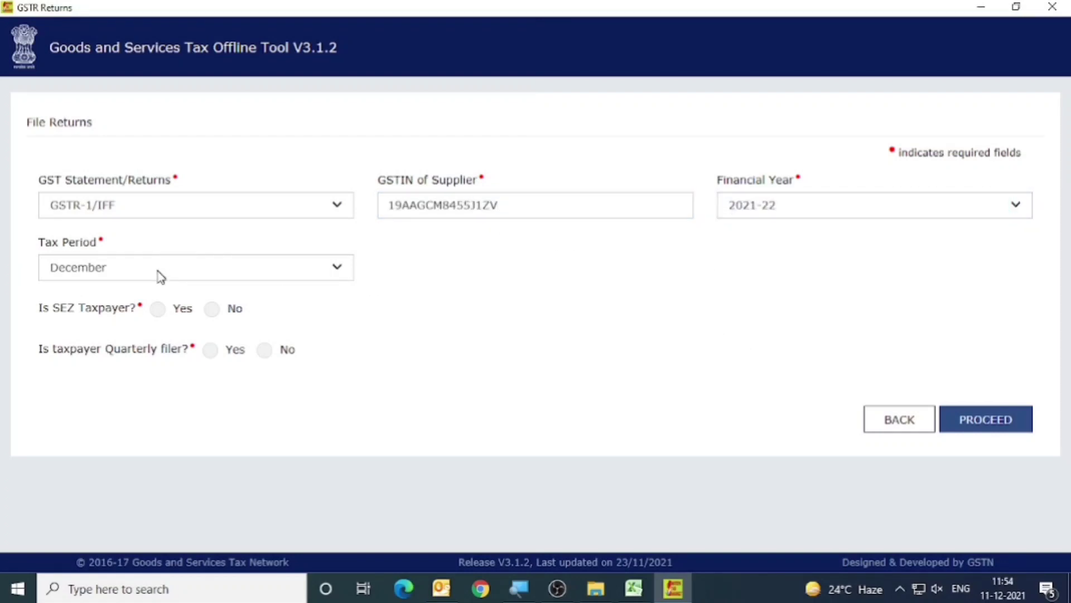
{"action": "left_click", "coordinate": [161, 271]}
{"action": "left_click", "coordinate": [160, 256]}
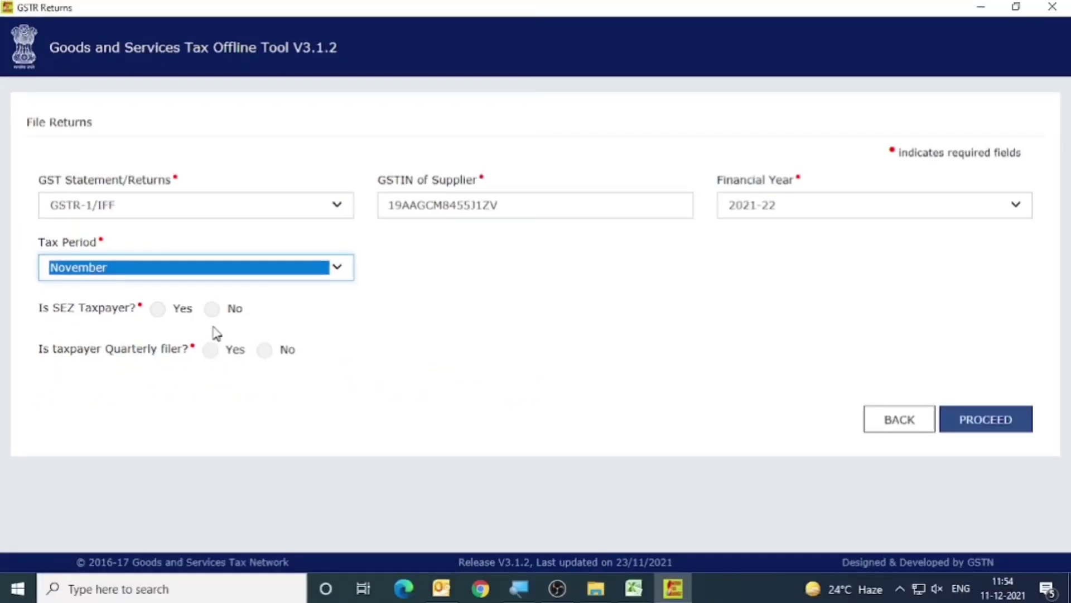
Answer No for SEZ taxpayer and quarterly filer and Yes for turnover above 5CR, and proceed by confirming the return details.
{"action": "left_click", "coordinate": [211, 309]}
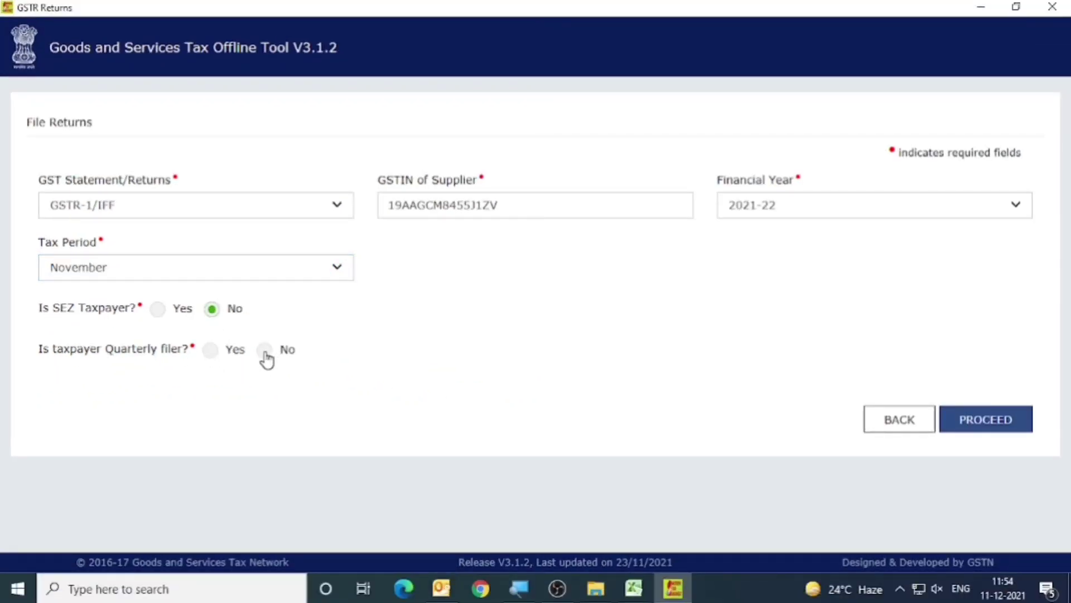
{"action": "left_click", "coordinate": [265, 351]}
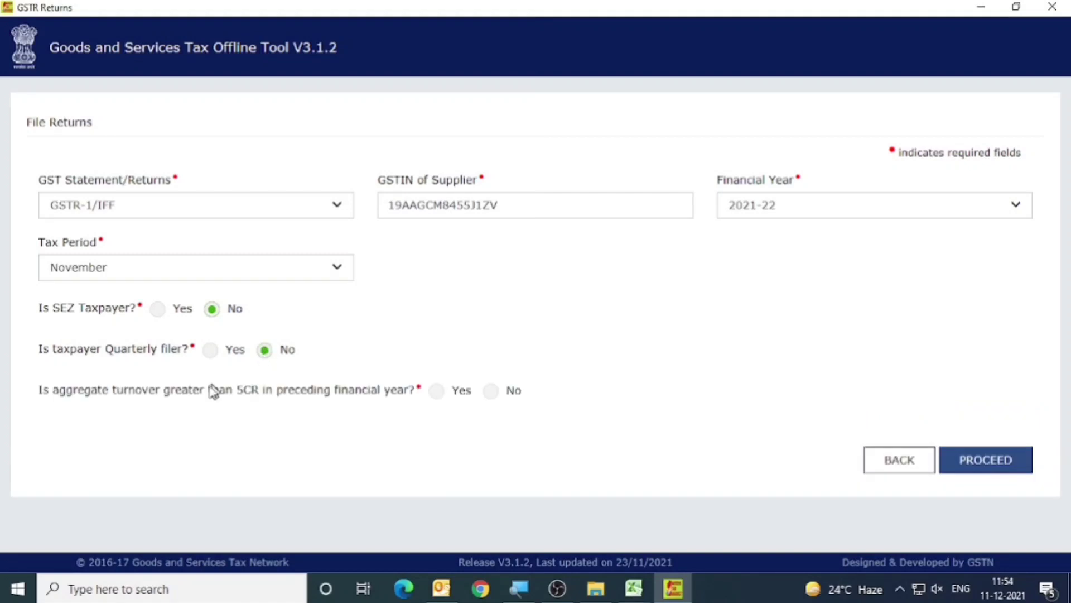
{"action": "left_click_drag", "start_coordinate": [38, 393], "coordinate": [339, 397]}
{"action": "left_click", "coordinate": [349, 425]}
{"action": "left_click", "coordinate": [438, 393]}
{"action": "left_click", "coordinate": [991, 470]}
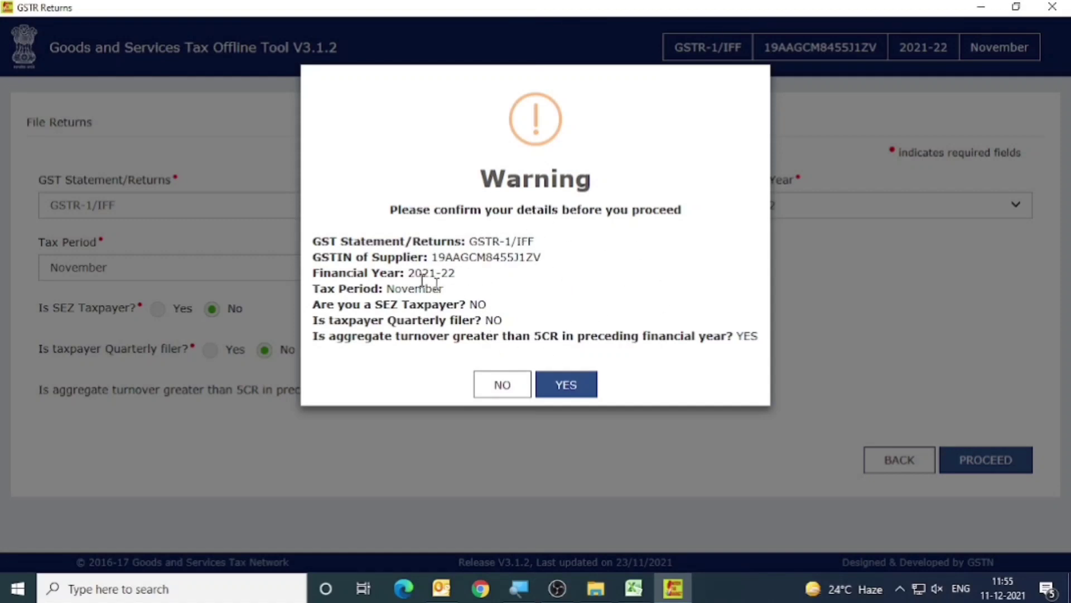
{"action": "left_click", "coordinate": [581, 386]}
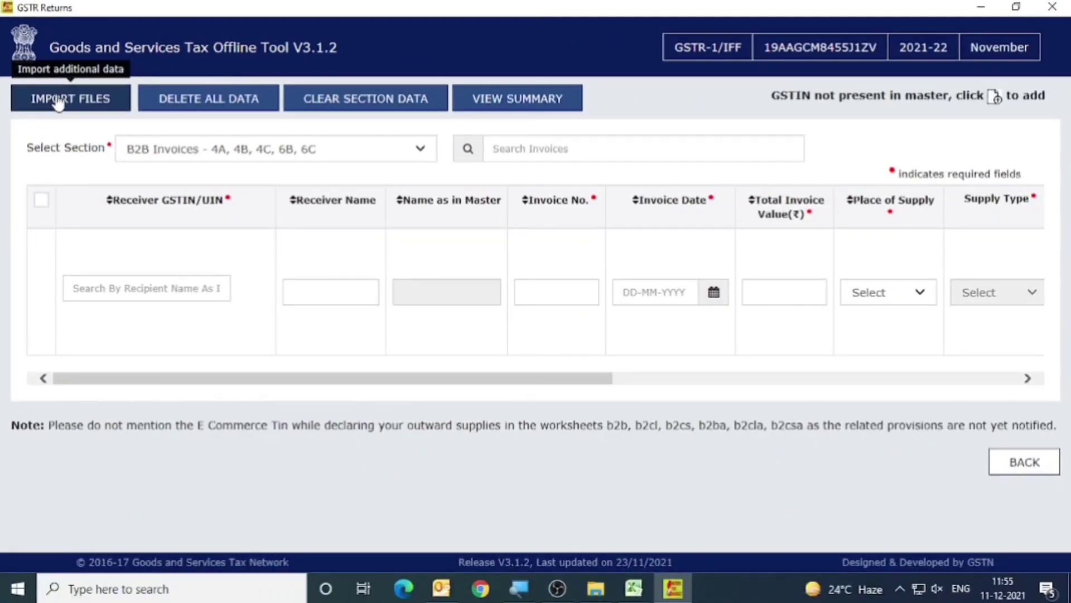
Start a CSV file import for the section B2B Invoices - 4A, 4B, 4C, 6B, 6C.
{"action": "left_click", "coordinate": [58, 102]}
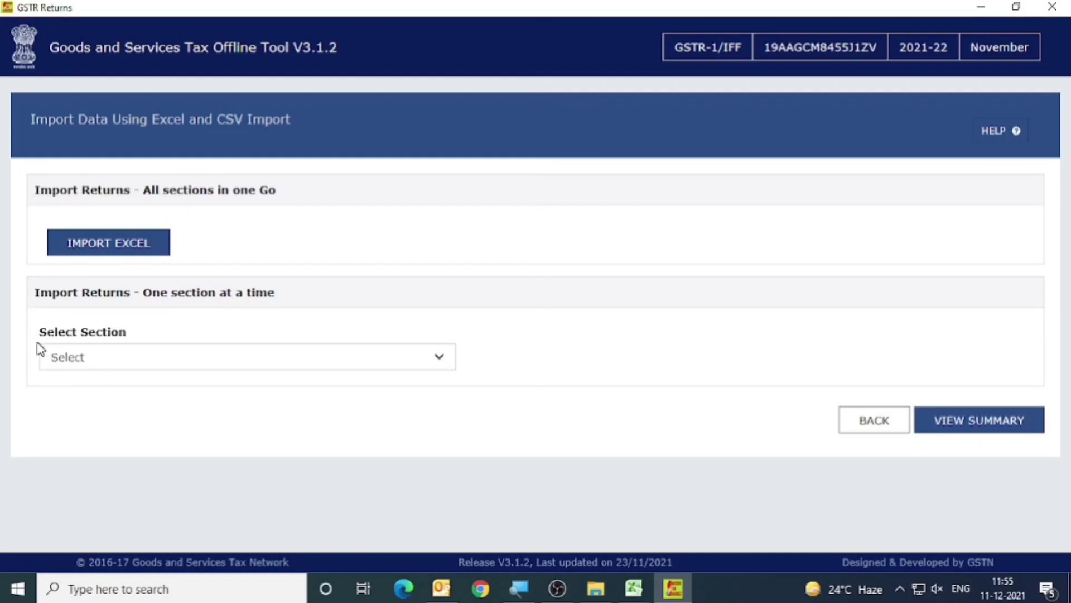
{"action": "left_click", "coordinate": [130, 366]}
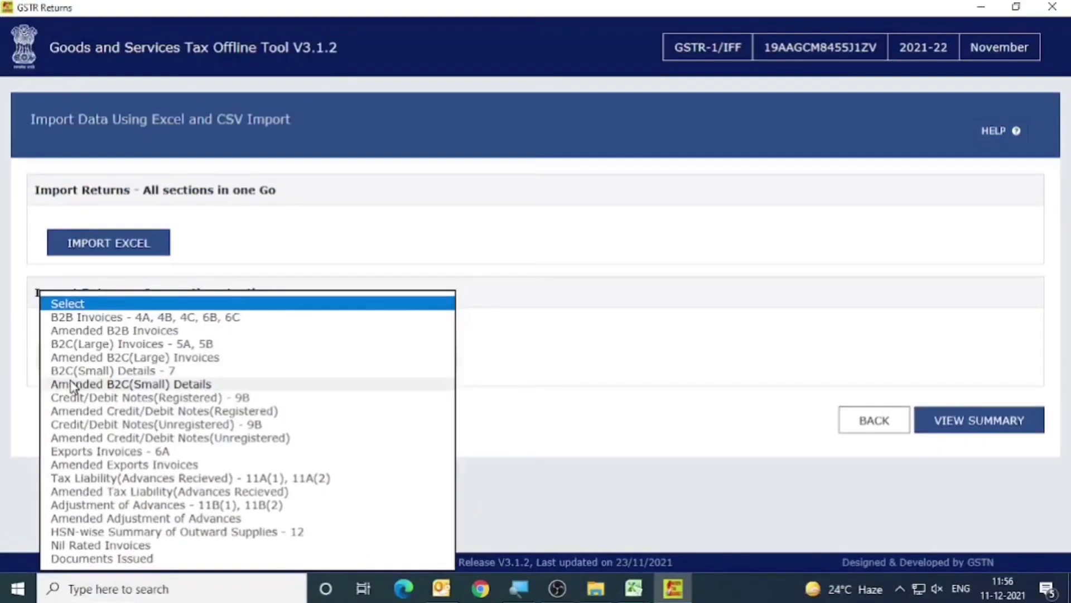
{"action": "left_click", "coordinate": [82, 317]}
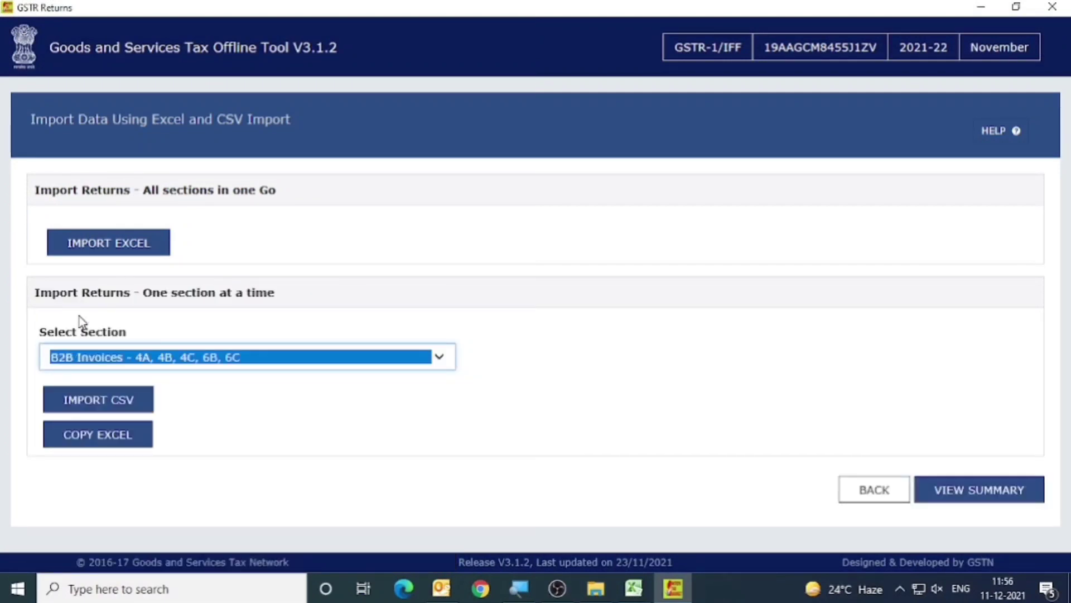
{"action": "left_click", "coordinate": [216, 399]}
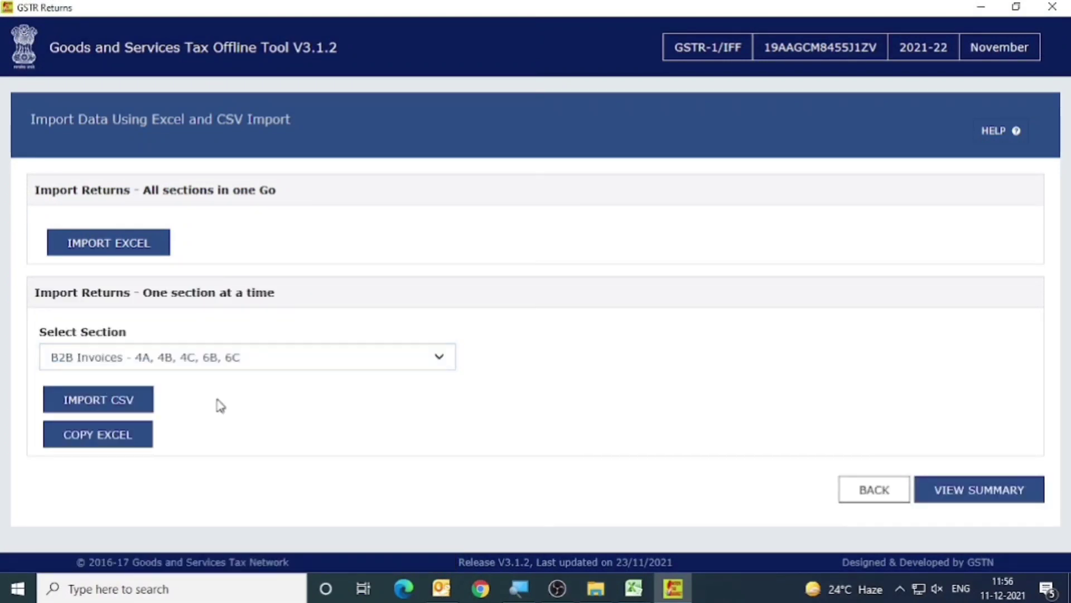
{"action": "left_click", "coordinate": [92, 405]}
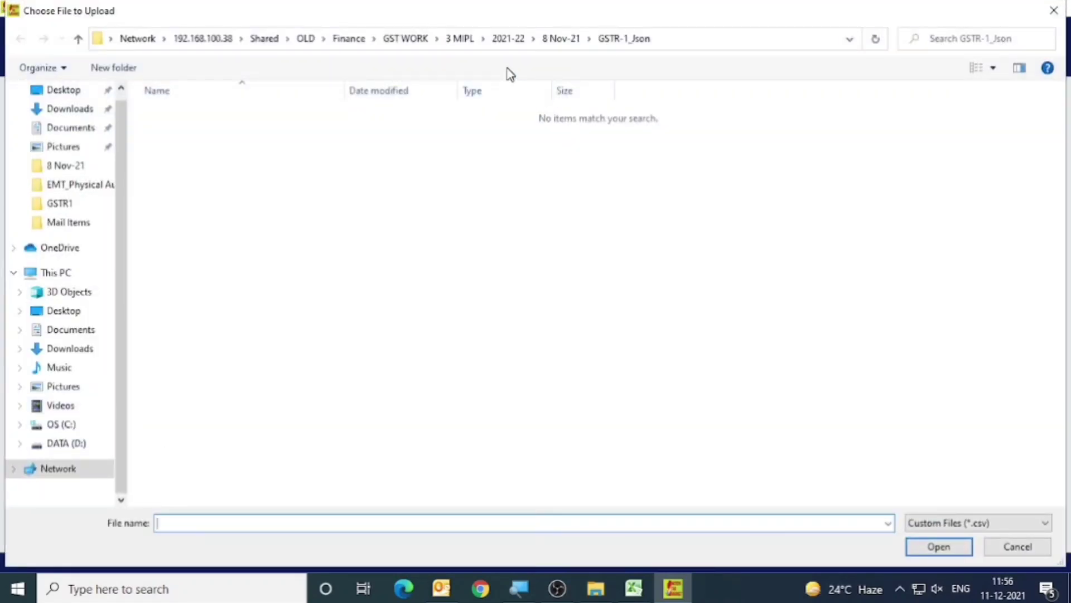
Import the b2b file from the 8 Nov-21 Section_wise_CSV_files v3.0.4 GSTR1 folder of 2021-22 and save its data.
{"action": "left_click", "coordinate": [463, 39]}
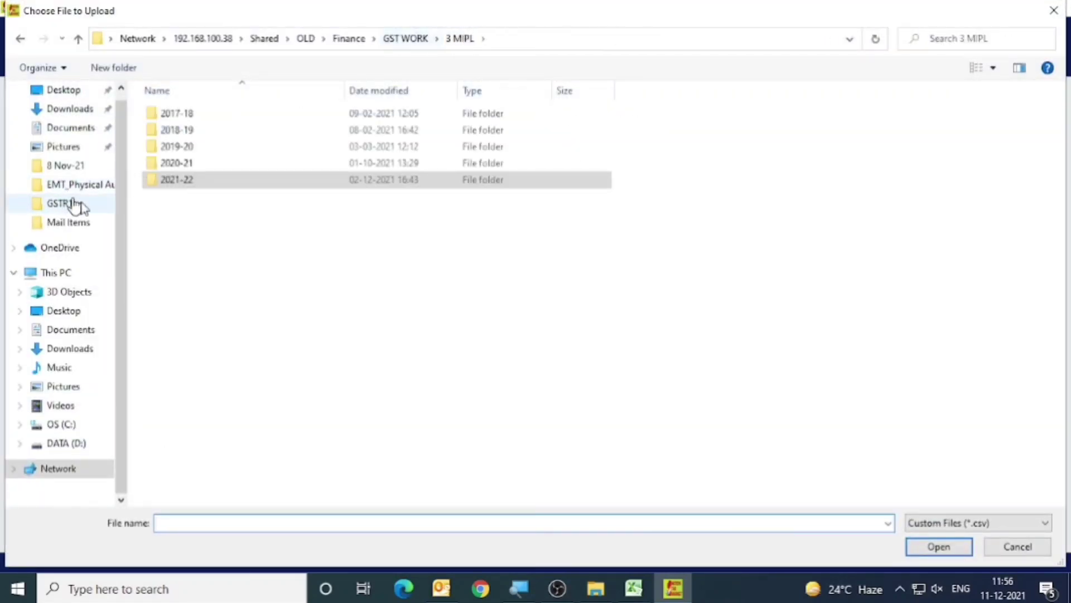
{"action": "double_click", "coordinate": [176, 183]}
{"action": "double_click", "coordinate": [202, 231]}
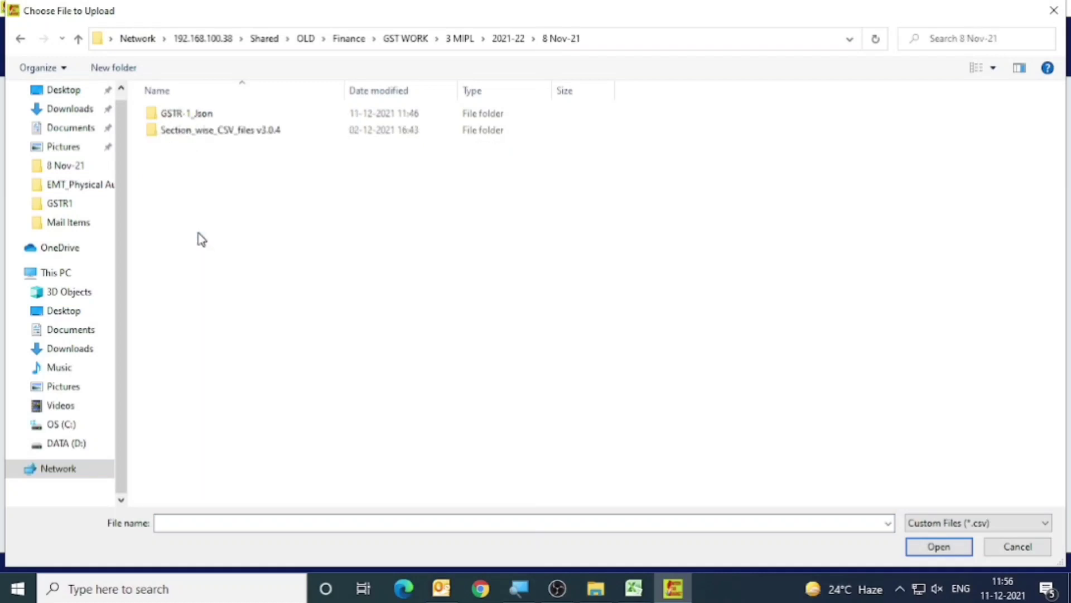
{"action": "double_click", "coordinate": [205, 134]}
{"action": "double_click", "coordinate": [204, 115]}
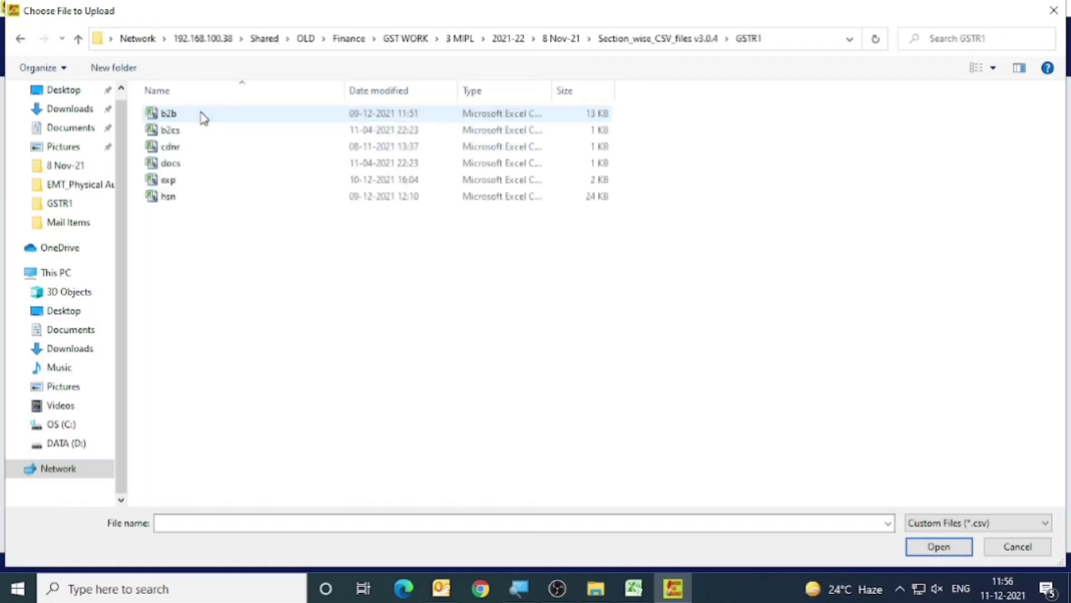
{"action": "left_click", "coordinate": [181, 114]}
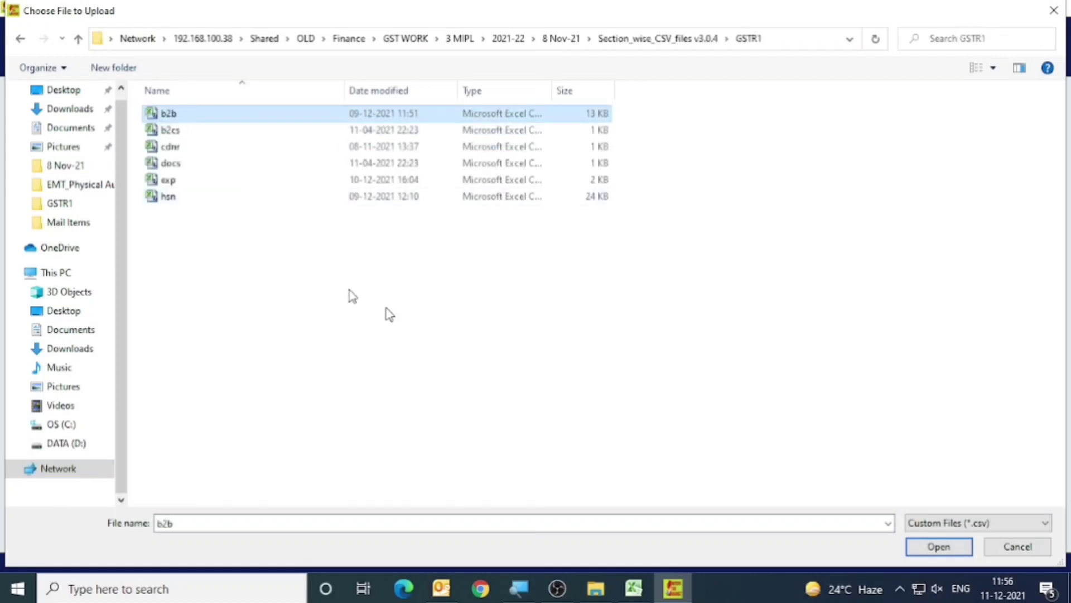
{"action": "left_click", "coordinate": [940, 547]}
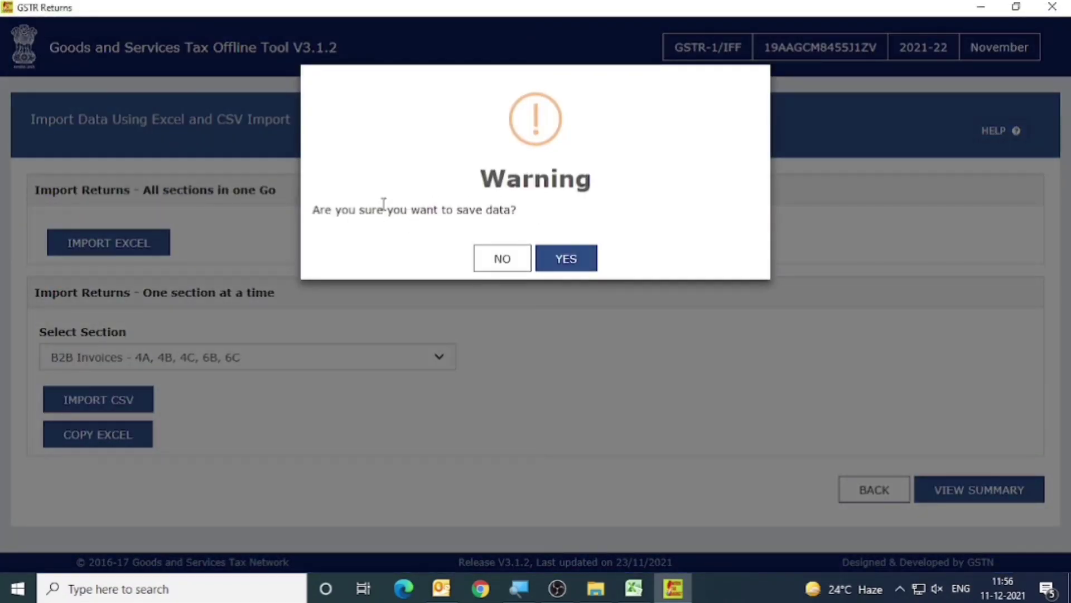
{"action": "left_click", "coordinate": [566, 266]}
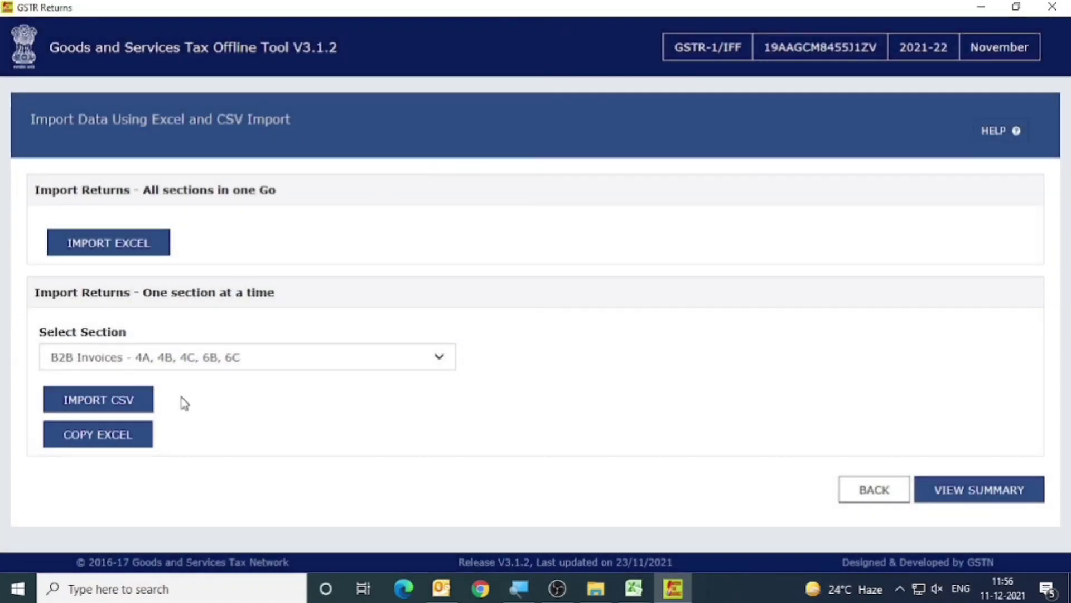
View the return summary and examine the B2B section's invoice count and tax totals.
{"action": "left_click", "coordinate": [968, 491]}
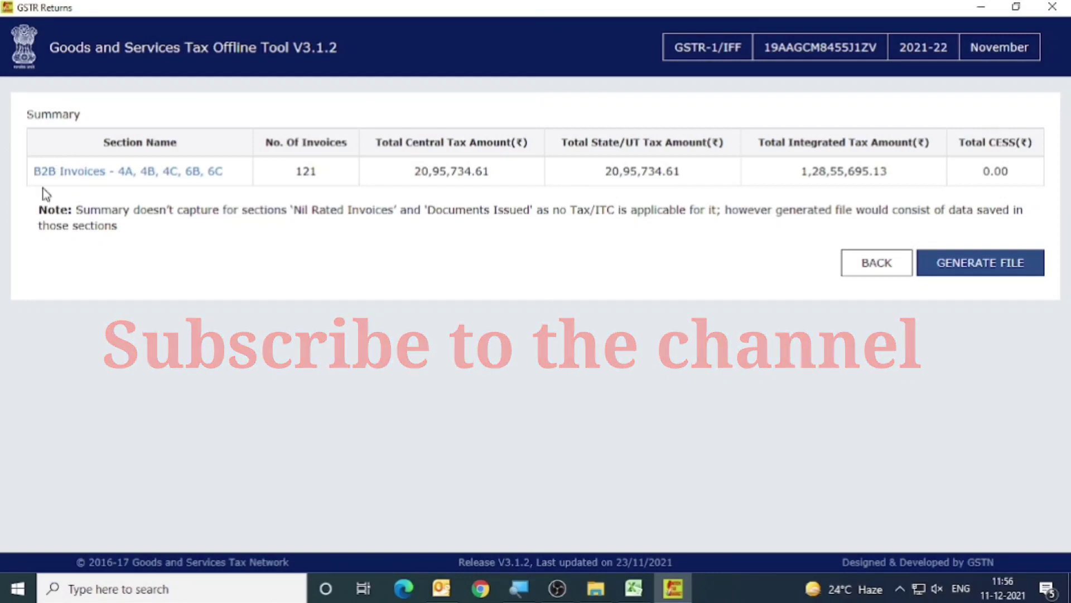
{"action": "left_click_drag", "start_coordinate": [287, 183], "coordinate": [964, 181]}
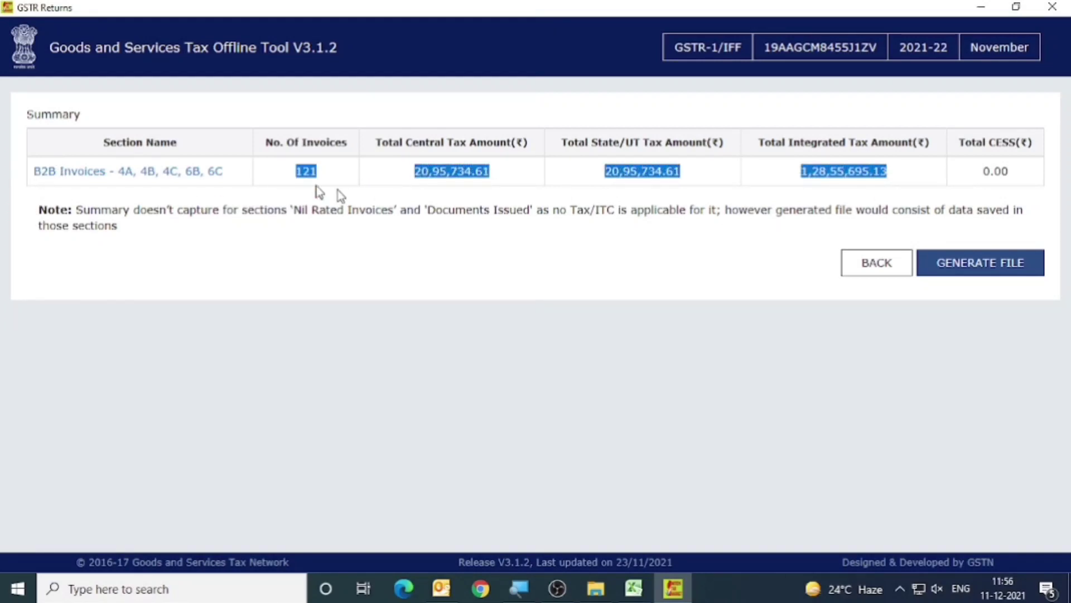
{"action": "left_click", "coordinate": [275, 184]}
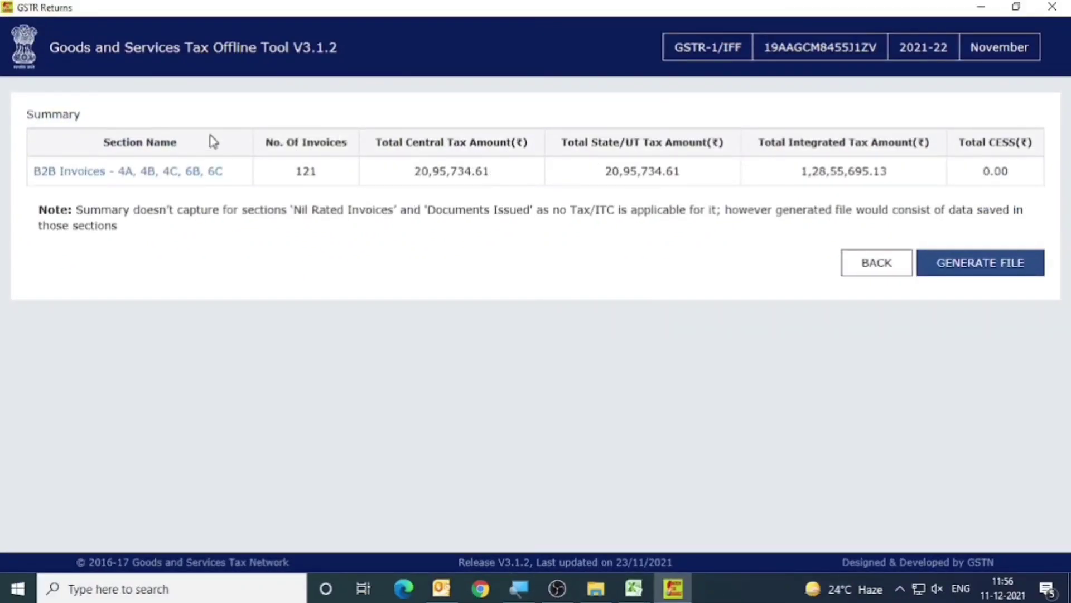
Open the B2B section from the summary, look through its imported invoice rows and return to the summary.
{"action": "left_click", "coordinate": [124, 173]}
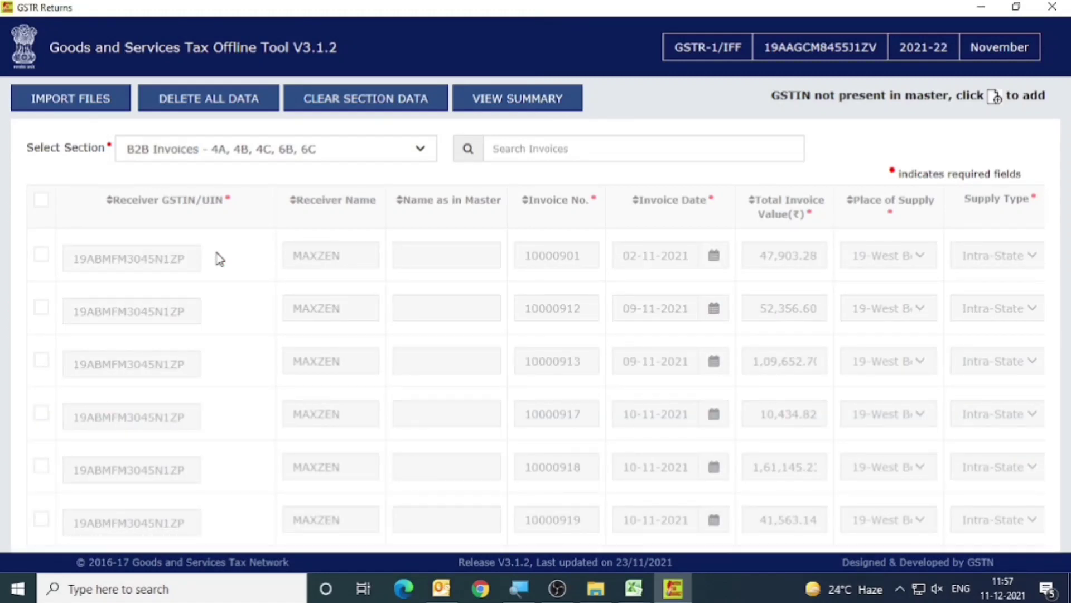
{"action": "scroll", "coordinate": [209, 275], "scroll_direction": "down", "scroll_amount": 5}
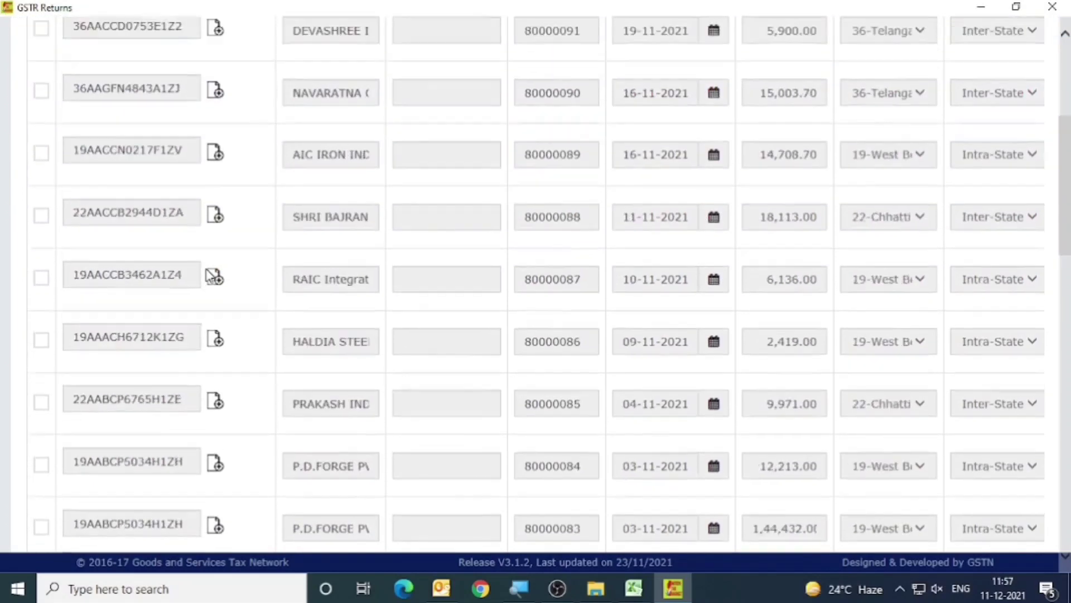
{"action": "scroll", "coordinate": [210, 276], "scroll_direction": "down", "scroll_amount": 15}
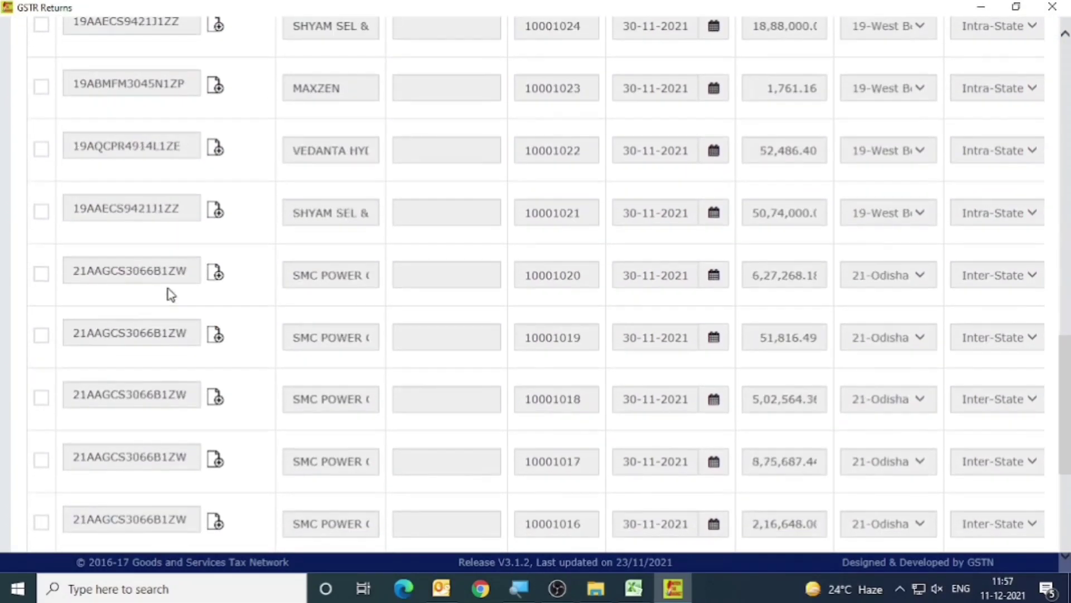
{"action": "scroll", "coordinate": [171, 294], "scroll_direction": "down", "scroll_amount": 5}
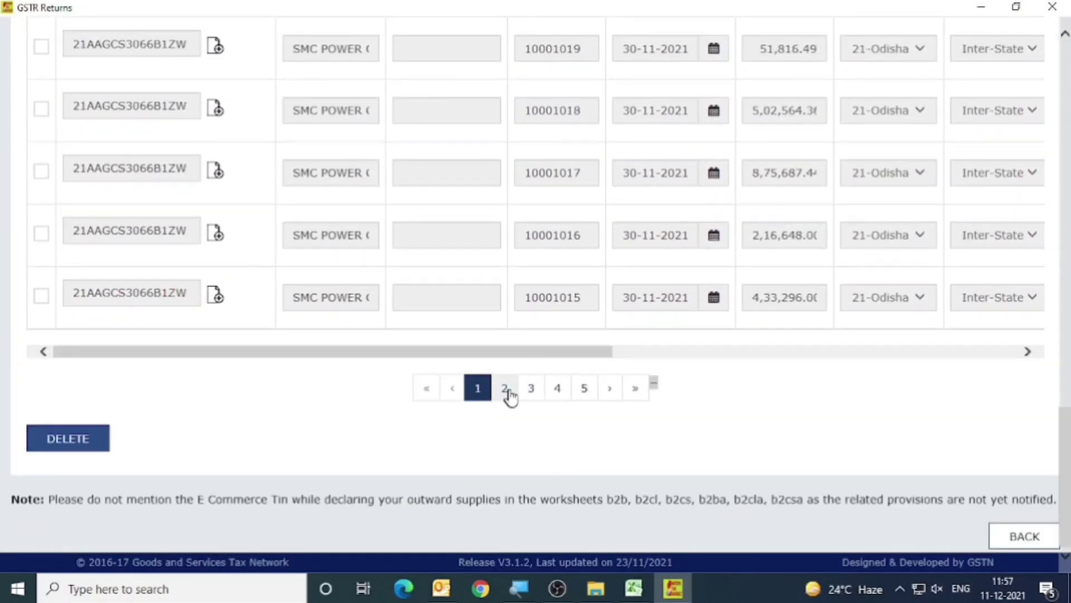
{"action": "scroll", "coordinate": [530, 339], "scroll_direction": "up", "scroll_amount": 7}
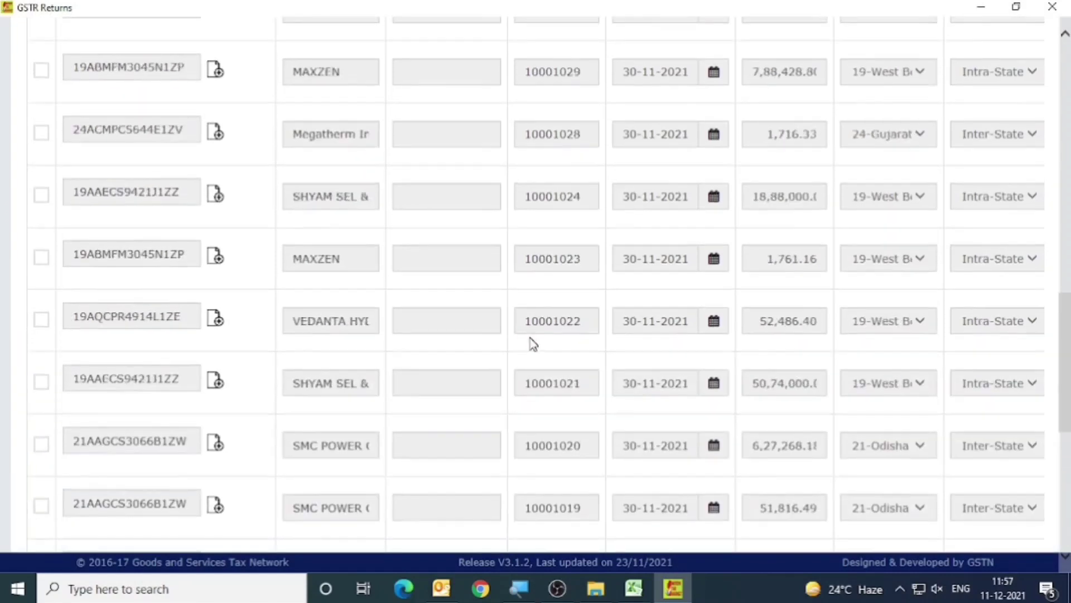
{"action": "scroll", "coordinate": [529, 337], "scroll_direction": "up", "scroll_amount": 12}
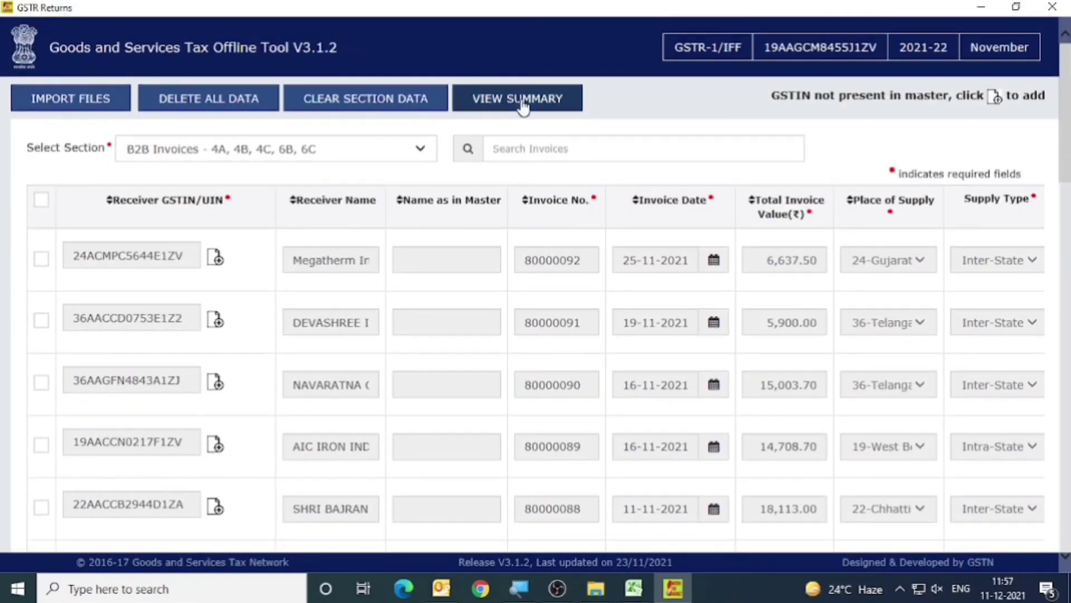
{"action": "left_click", "coordinate": [523, 108]}
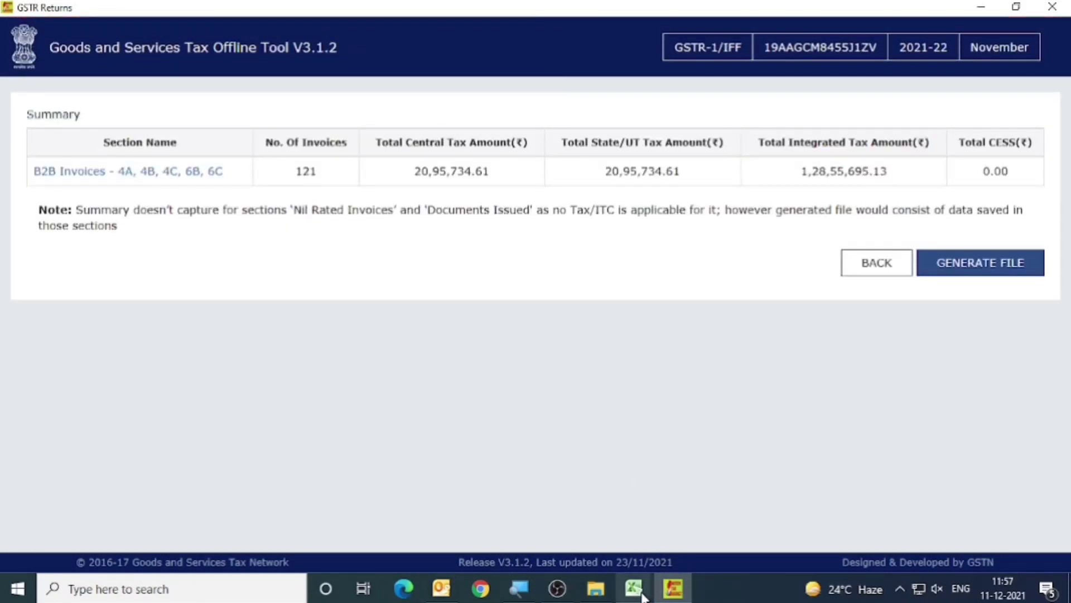
Switch to the Outward_Supply_Register workbook and go to the B2B total row of the Pivote Summary sheet to compare tax totals.
{"action": "mouse_move", "coordinate": [634, 589]}
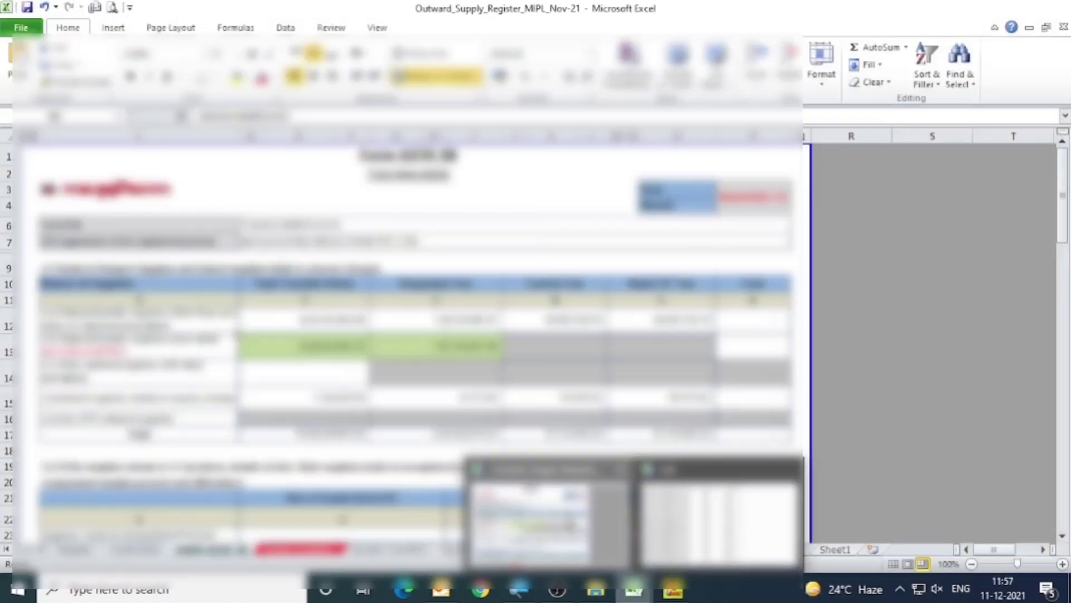
{"action": "left_click", "coordinate": [544, 518]}
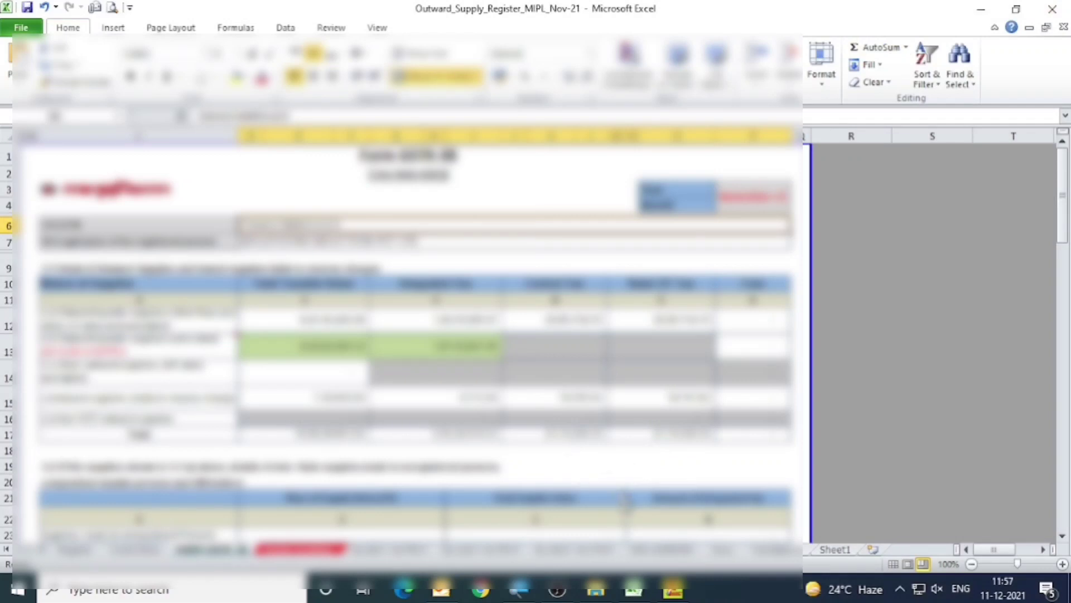
{"action": "left_click", "coordinate": [321, 550]}
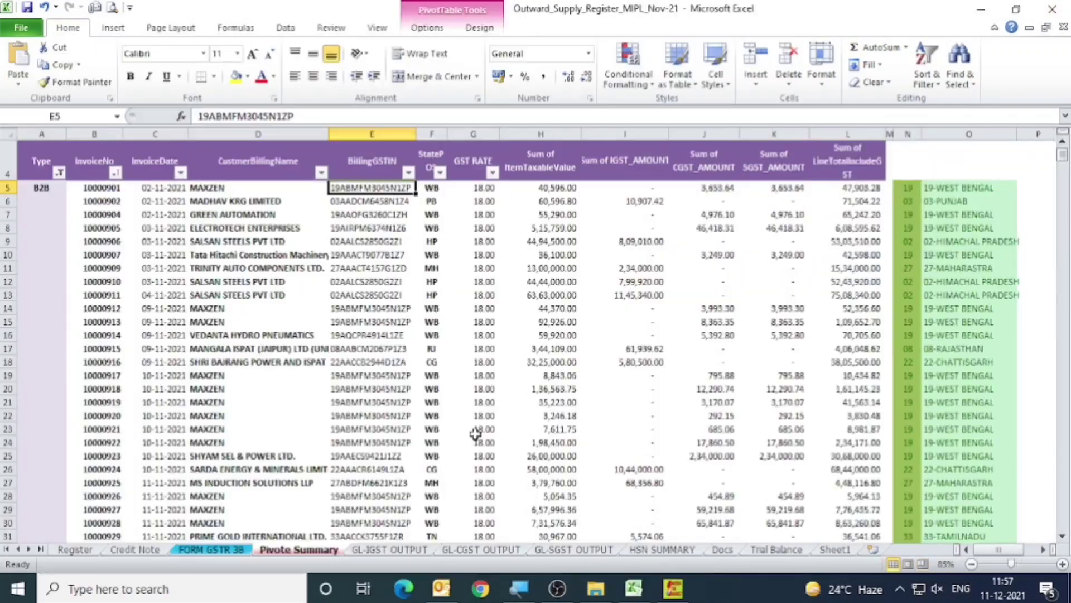
{"action": "scroll", "coordinate": [475, 427], "scroll_direction": "up", "scroll_amount": 1}
{"action": "scroll", "coordinate": [484, 423], "scroll_direction": "down", "scroll_amount": 4}
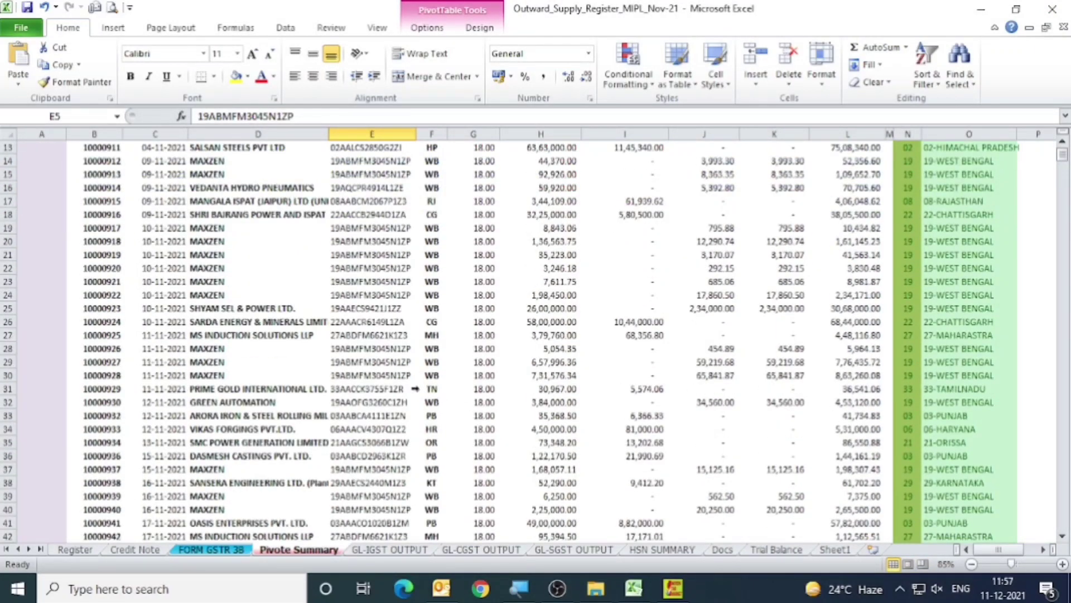
{"action": "scroll", "coordinate": [381, 374], "scroll_direction": "down", "scroll_amount": 8}
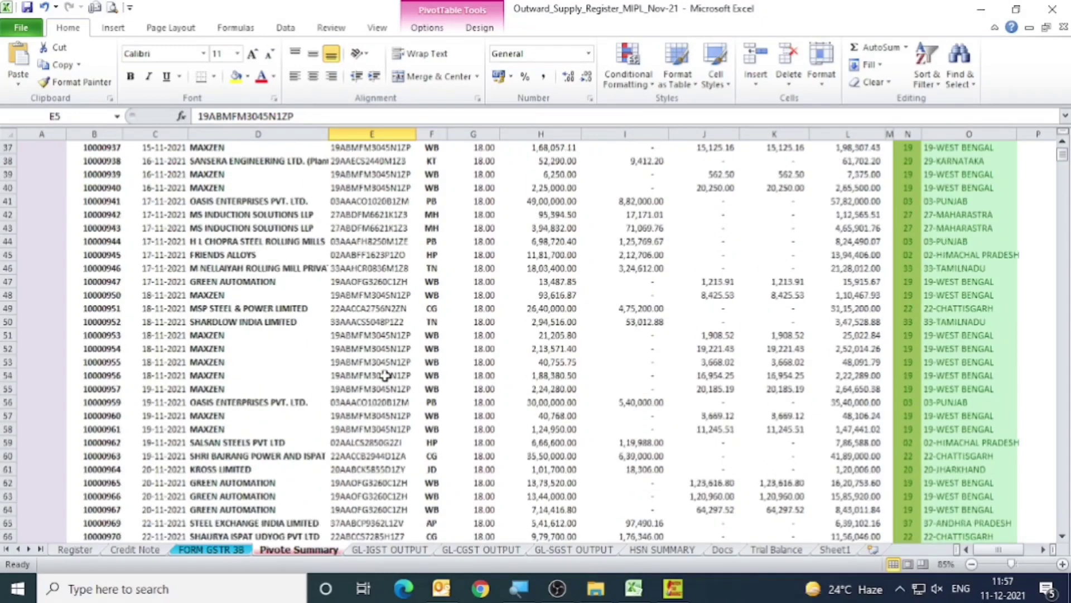
{"action": "left_click", "coordinate": [397, 429]}
{"action": "key", "text": "ctrl+Down"}
{"action": "key", "text": "ctrl+Down"}
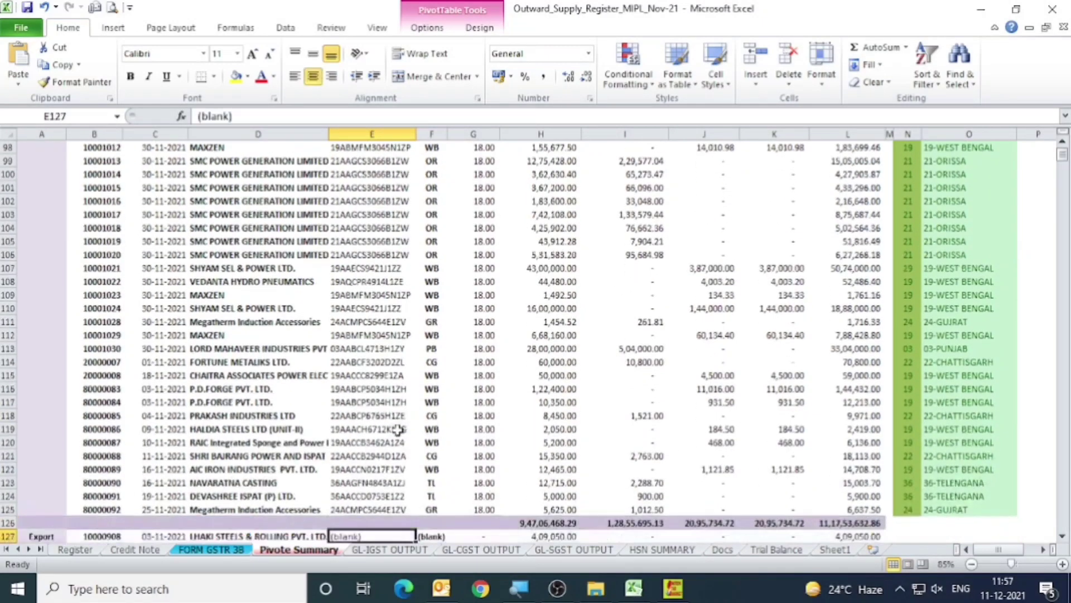
Examine the Export block of the Pivote Summary sheet, from its first invoice row to its total row.
{"action": "scroll", "coordinate": [397, 430], "scroll_direction": "down", "scroll_amount": 4}
{"action": "key", "text": "Left"}
{"action": "key", "text": "Left"}
{"action": "key", "text": "Left"}
{"action": "key", "text": "Left"}
{"action": "scroll", "coordinate": [398, 429], "scroll_direction": "down", "scroll_amount": 2}
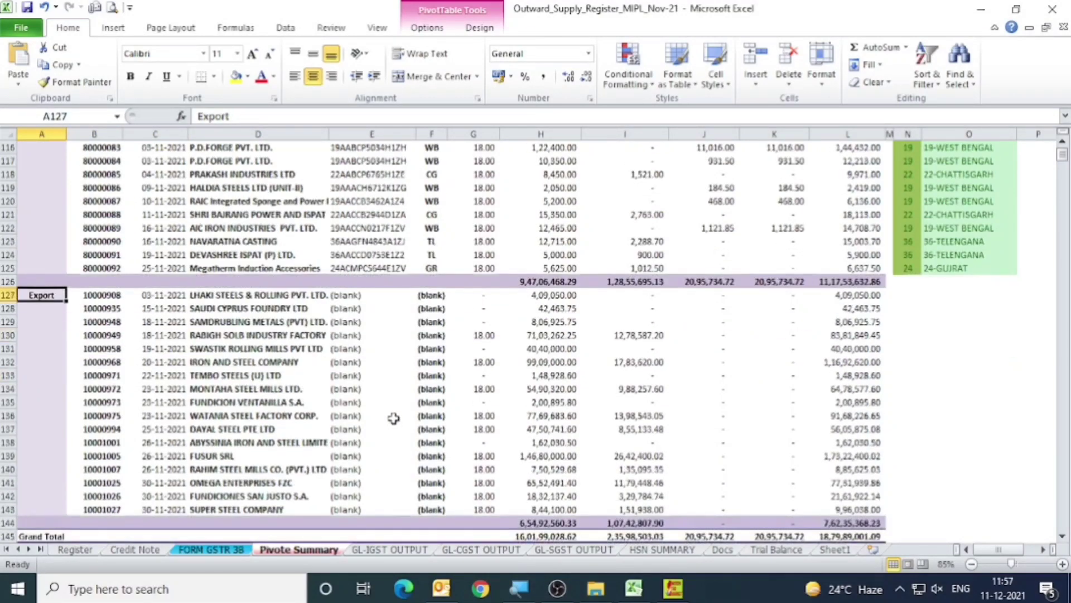
{"action": "left_click_drag", "start_coordinate": [110, 298], "coordinate": [881, 523]}
{"action": "left_click", "coordinate": [968, 422]}
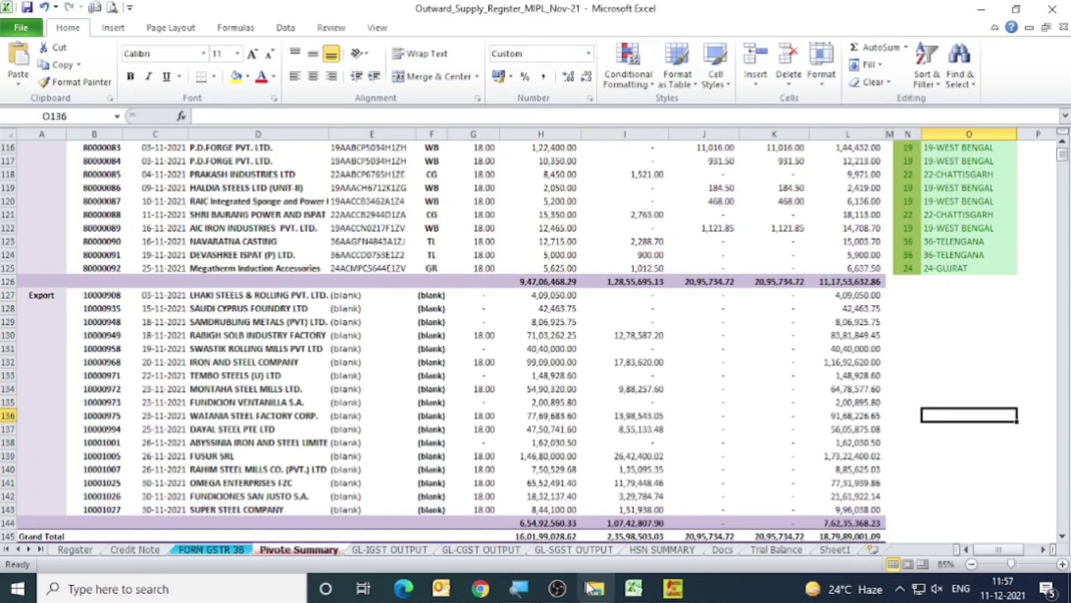
Open the exp file from the GSTR1 folder and widen the invoice date and shipping bill date columns to fit.
{"action": "left_click", "coordinate": [594, 592]}
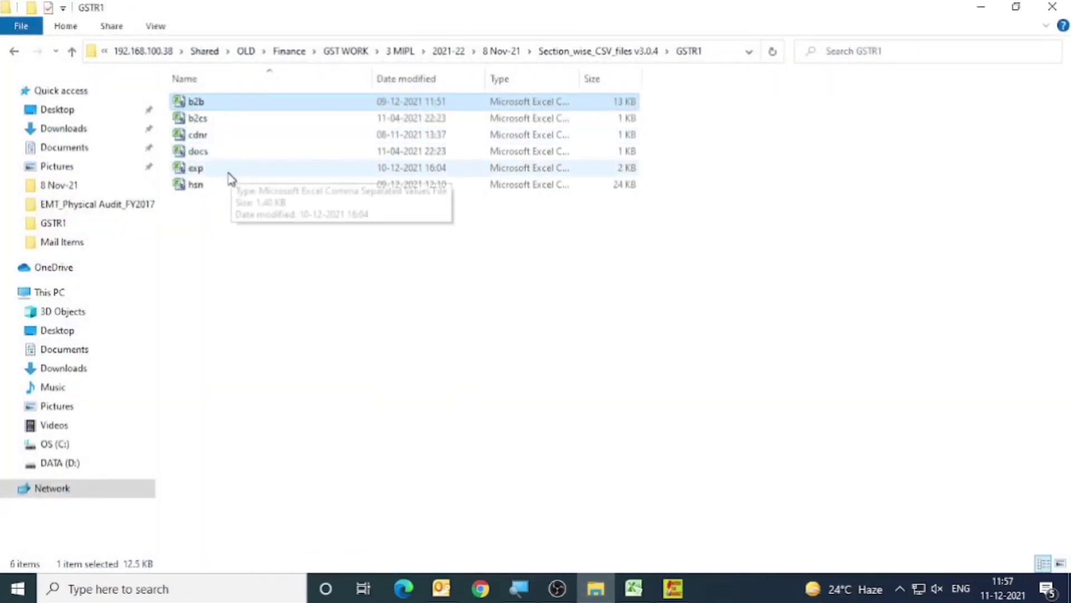
{"action": "left_click", "coordinate": [196, 167]}
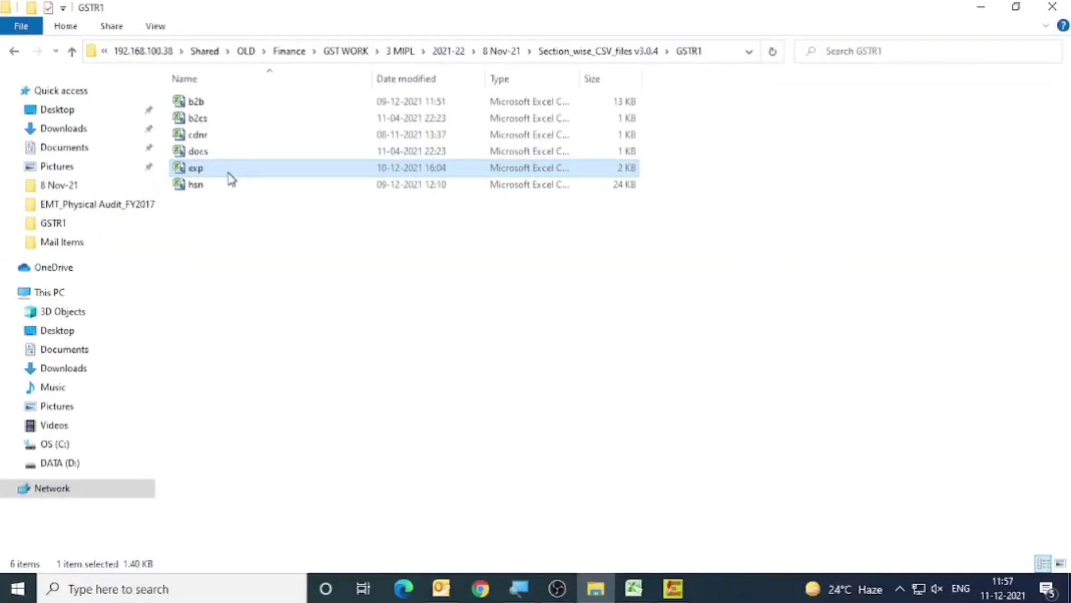
{"action": "double_click", "coordinate": [229, 173]}
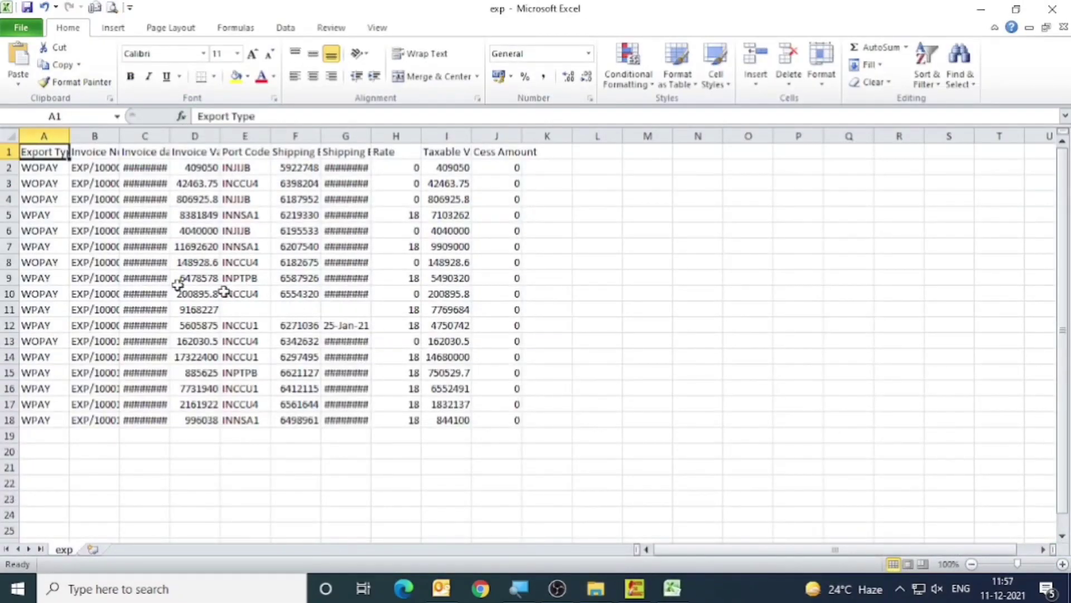
{"action": "double_click", "coordinate": [171, 136]}
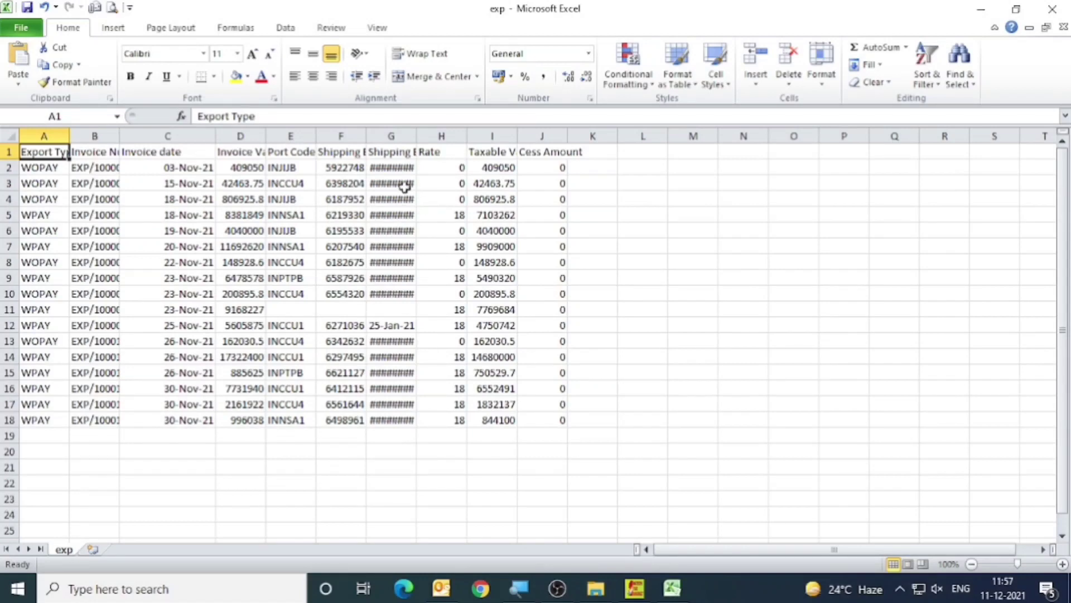
{"action": "double_click", "coordinate": [415, 136]}
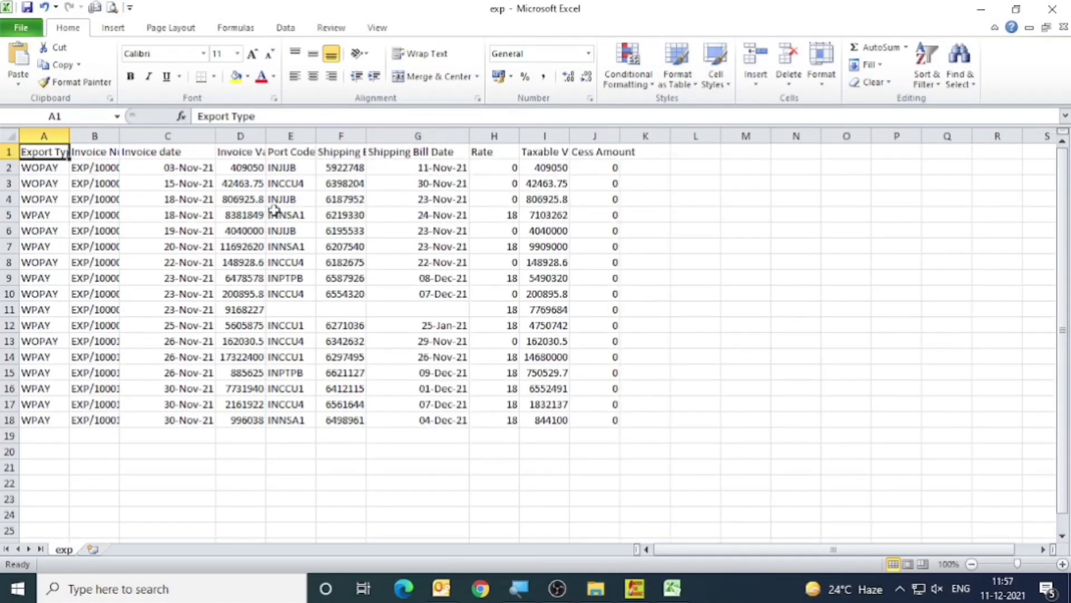
Examine the Port Code, Shipping Bill Number and Shipping Bill Date columns of the exp file for missing details.
{"action": "left_click", "coordinate": [287, 167]}
{"action": "left_click_drag", "start_coordinate": [284, 153], "coordinate": [438, 420]}
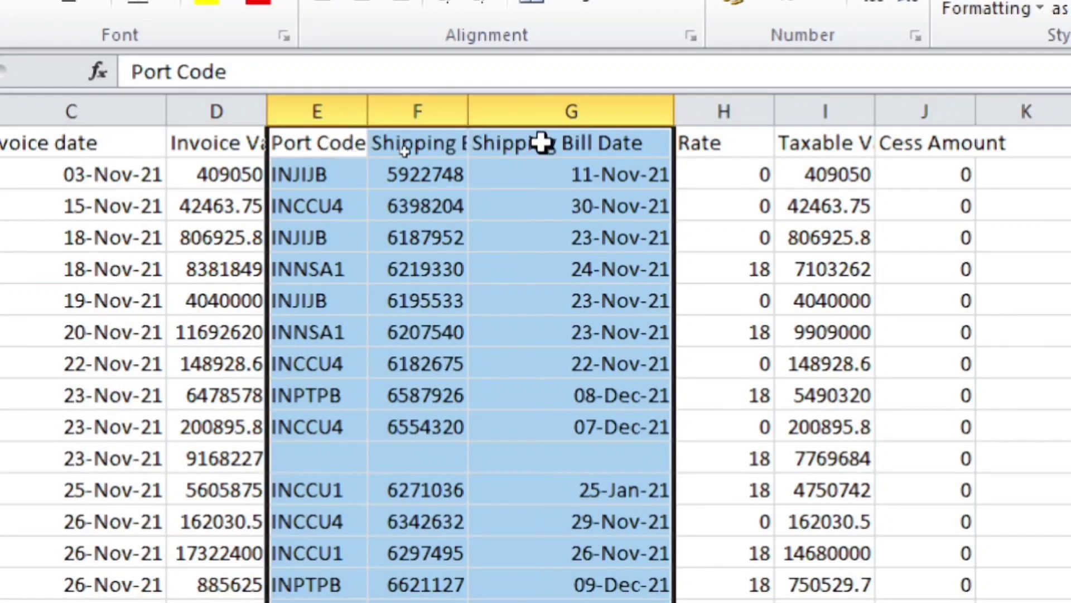
{"action": "scroll", "coordinate": [511, 411], "scroll_direction": "down", "scroll_amount": 1}
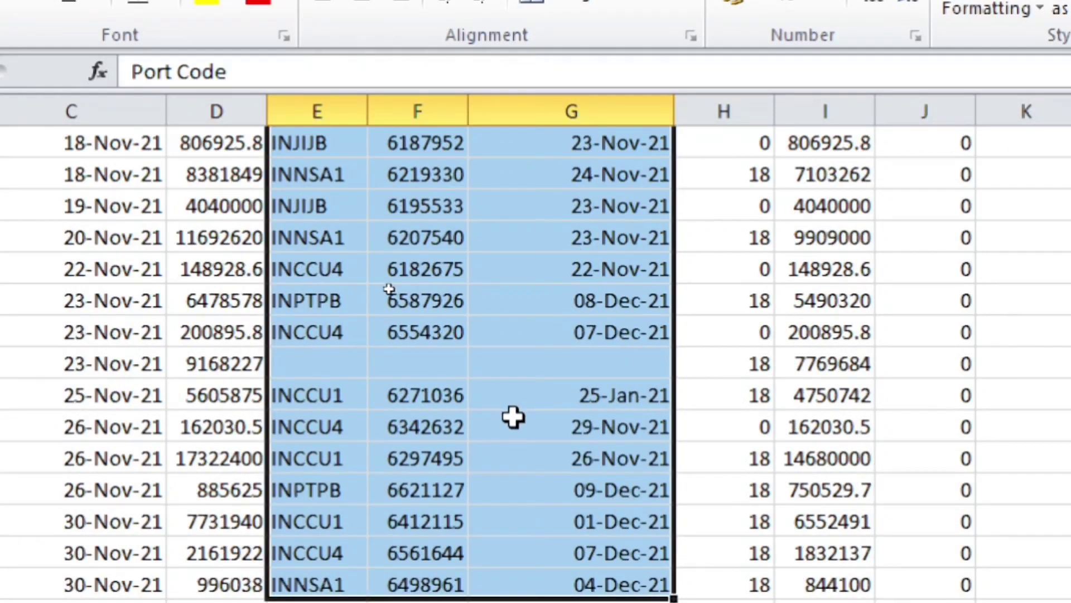
{"action": "scroll", "coordinate": [513, 418], "scroll_direction": "down", "scroll_amount": 1}
{"action": "scroll", "coordinate": [513, 417], "scroll_direction": "down", "scroll_amount": 1}
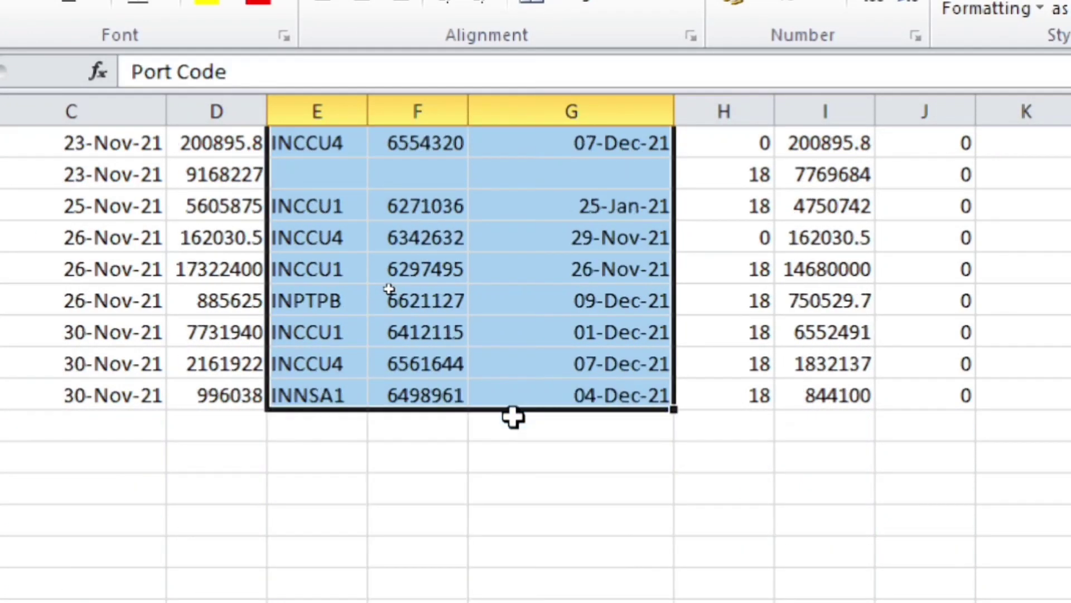
{"action": "scroll", "coordinate": [513, 417], "scroll_direction": "up", "scroll_amount": 2}
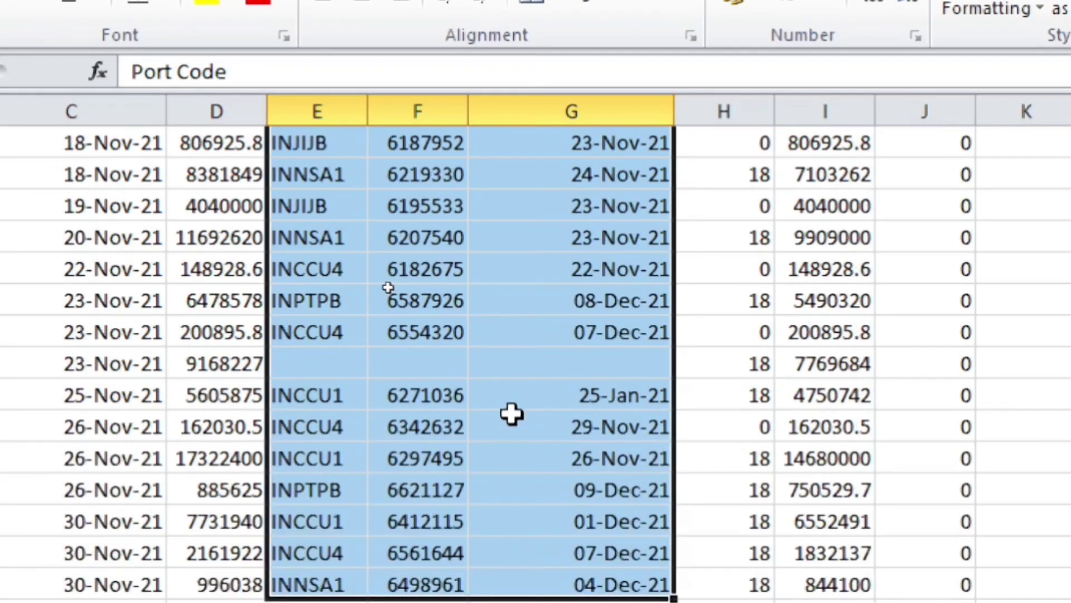
{"action": "scroll", "coordinate": [512, 413], "scroll_direction": "up", "scroll_amount": 1}
{"action": "left_click_drag", "start_coordinate": [424, 174], "coordinate": [424, 333]}
{"action": "left_click_drag", "start_coordinate": [292, 167], "coordinate": [307, 329]}
{"action": "left_click_drag", "start_coordinate": [649, 174], "coordinate": [625, 435]}
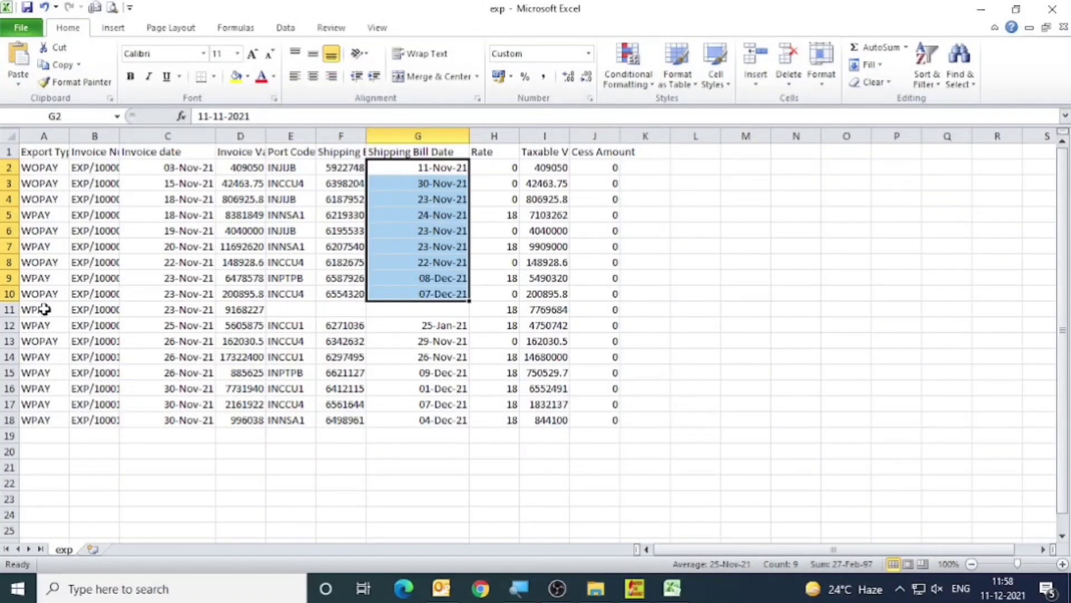
Review all export invoice rows of the exp file and the export type of the invoice in row 5.
{"action": "left_click_drag", "start_coordinate": [40, 168], "coordinate": [575, 421]}
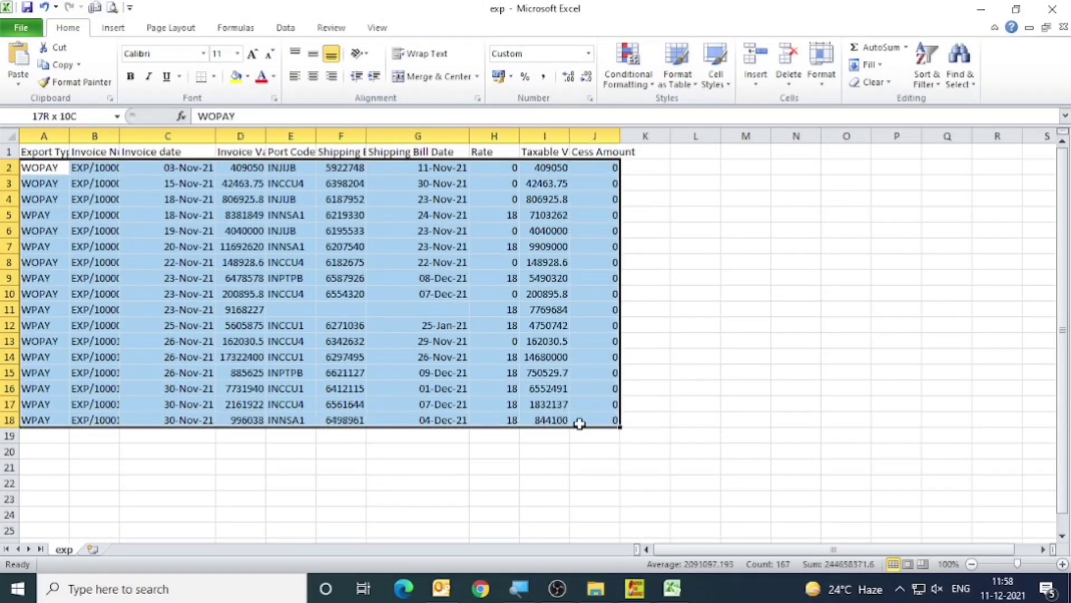
{"action": "left_click", "coordinate": [131, 244]}
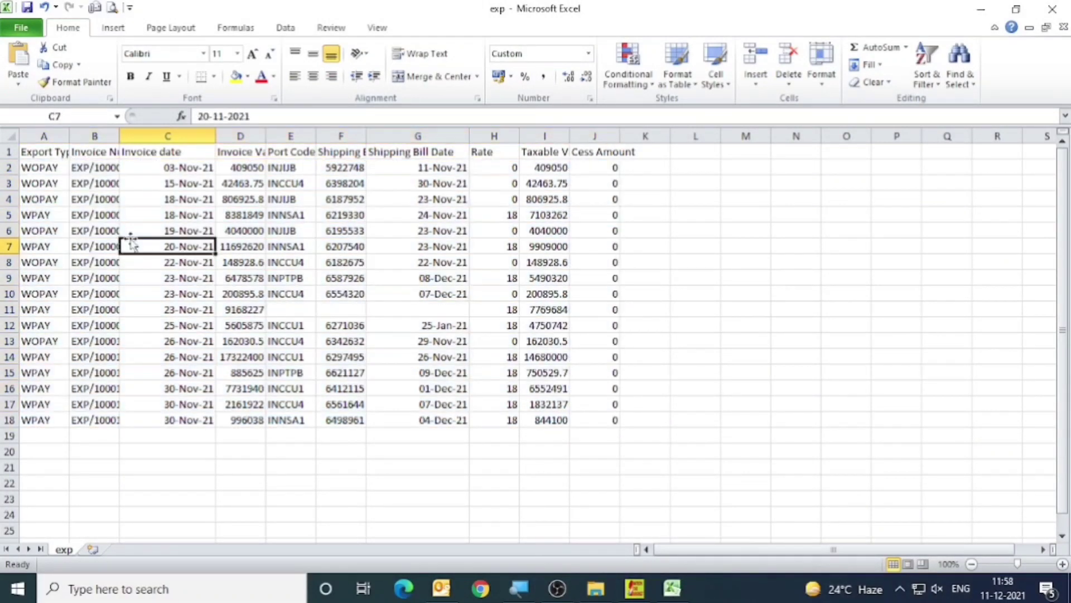
{"action": "left_click", "coordinate": [25, 211]}
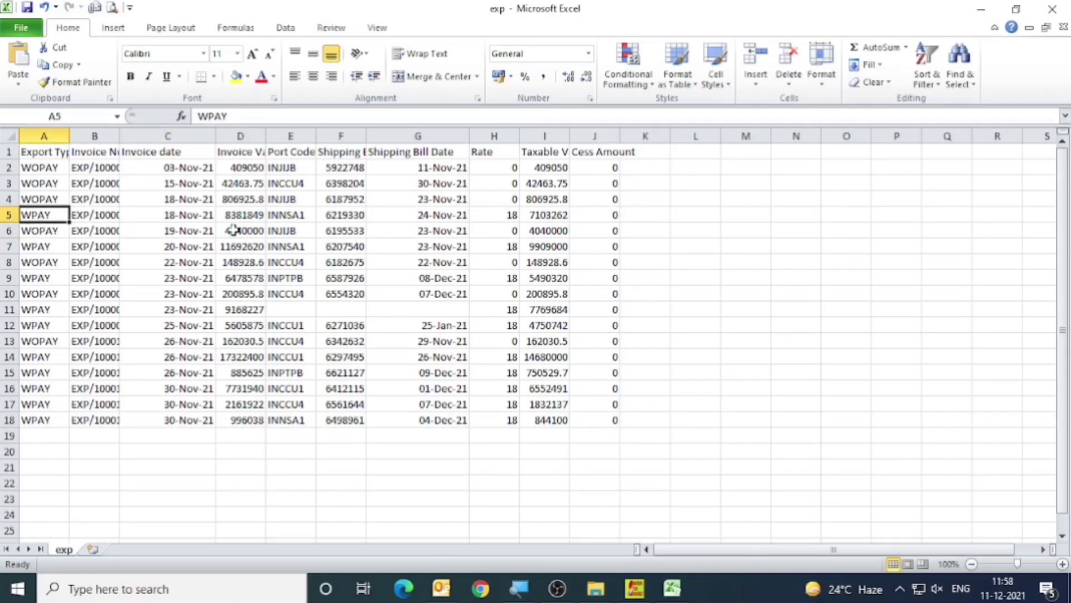
Switch to the GST Offline Tool, import the exp CSV file into the Exports Invoices - 6A section and save its data.
{"action": "left_click", "coordinate": [634, 587]}
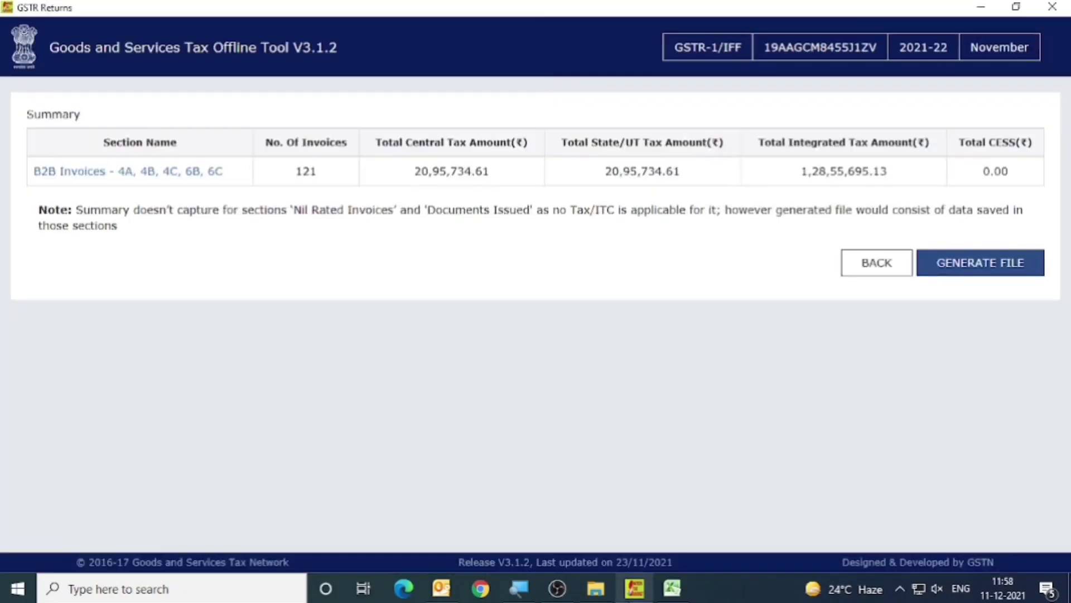
{"action": "left_click", "coordinate": [152, 173]}
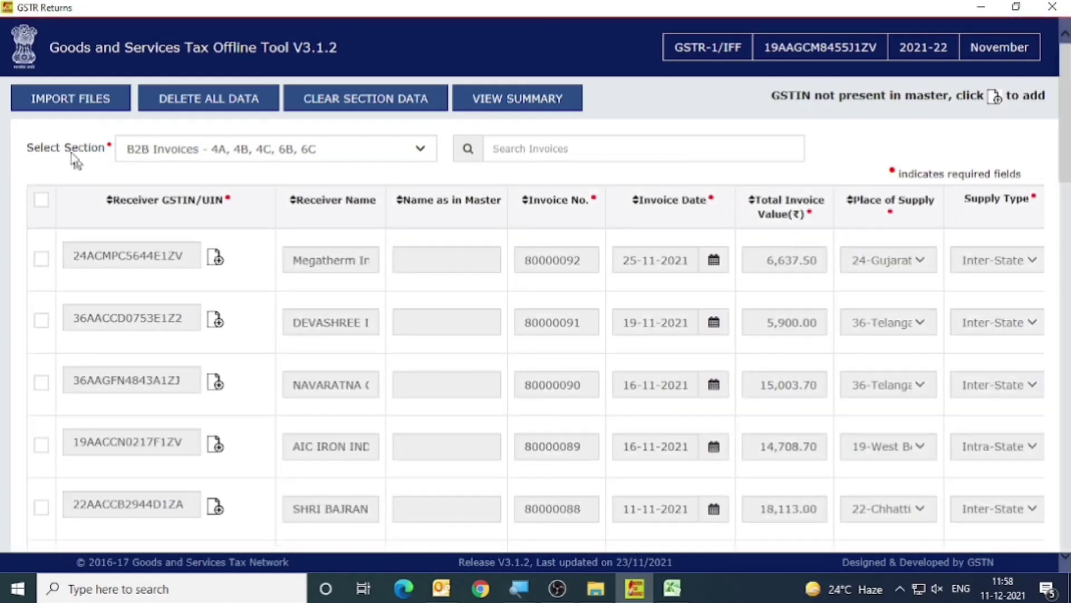
{"action": "left_click", "coordinate": [66, 105]}
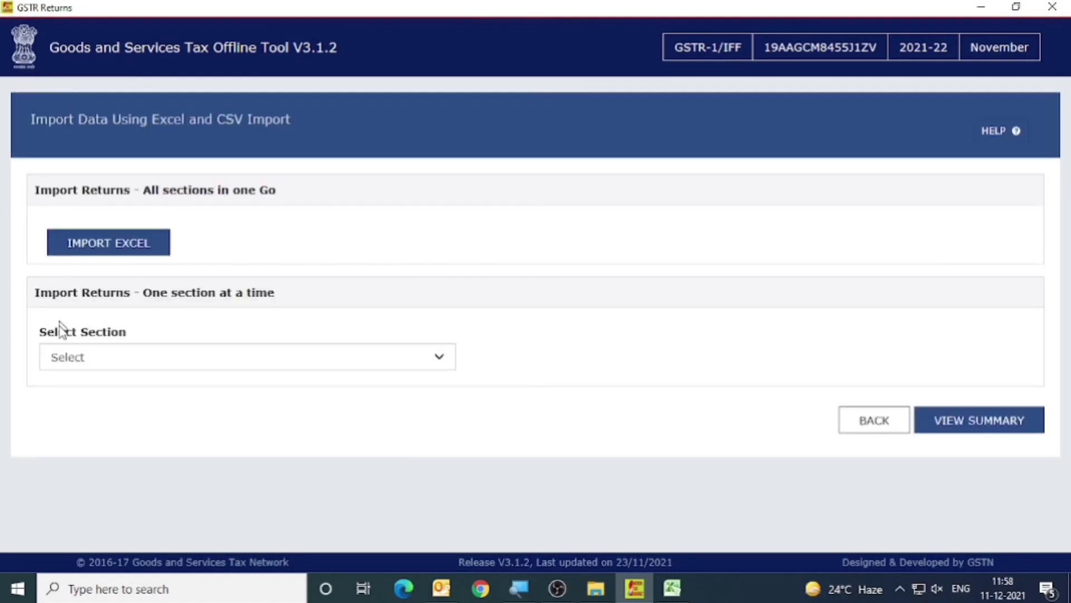
{"action": "left_click", "coordinate": [83, 363]}
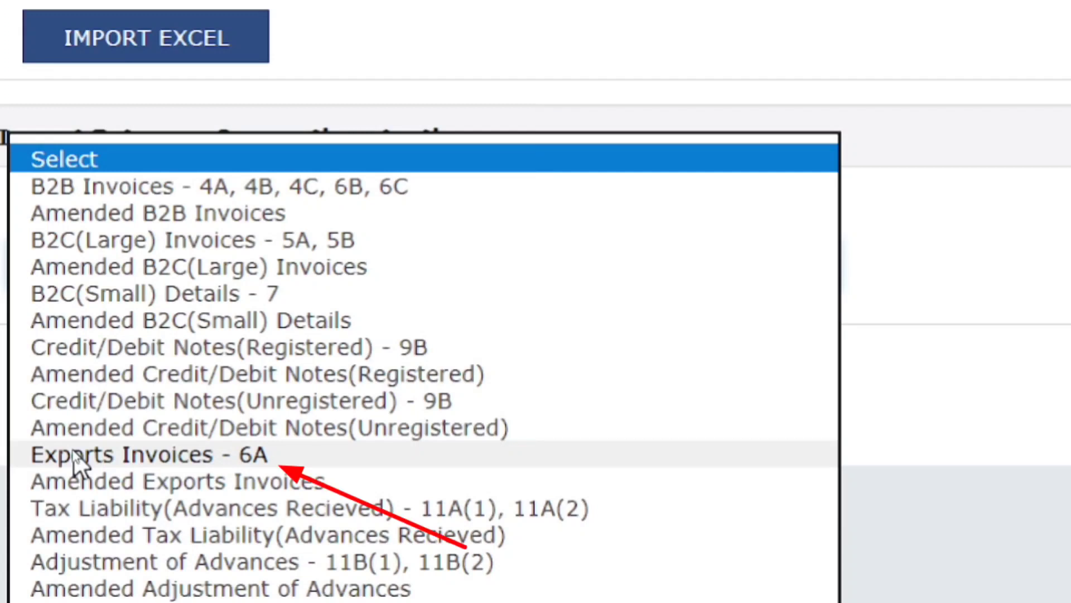
{"action": "left_click", "coordinate": [146, 453]}
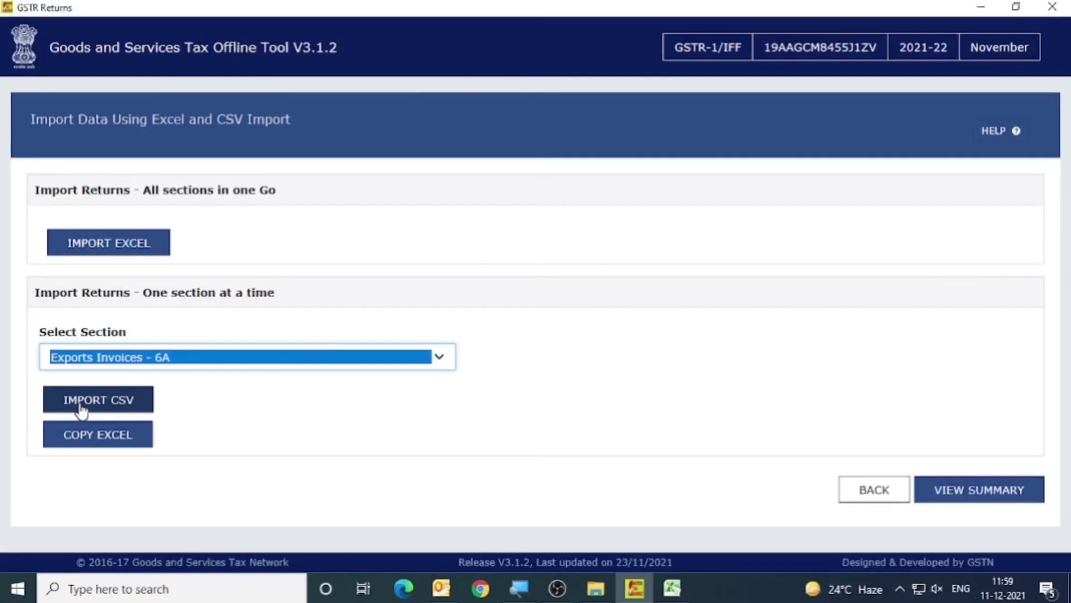
{"action": "left_click", "coordinate": [91, 362]}
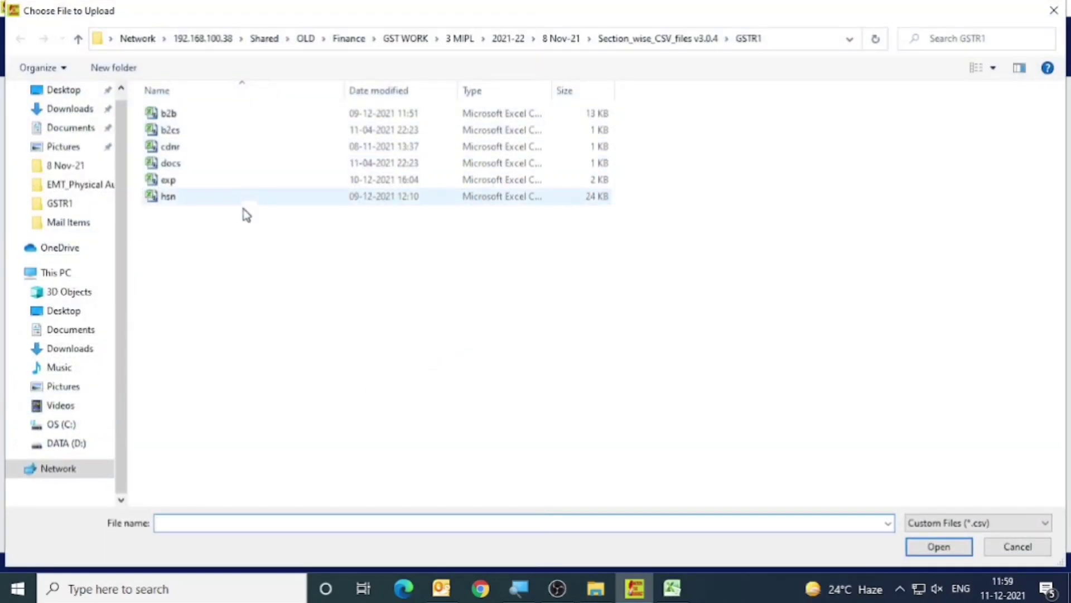
{"action": "left_click", "coordinate": [215, 179]}
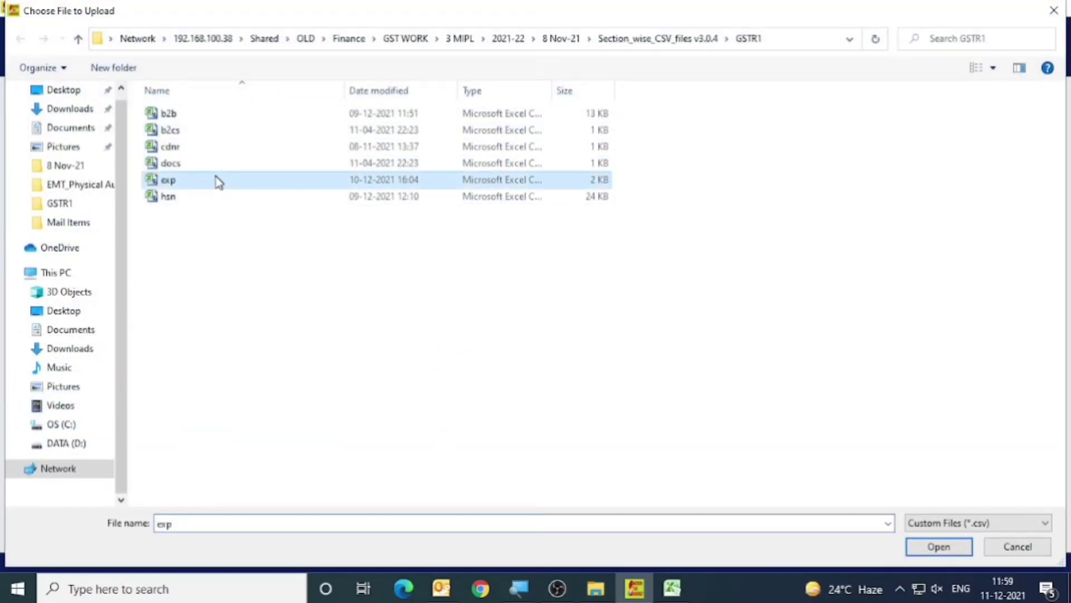
{"action": "left_click", "coordinate": [932, 549]}
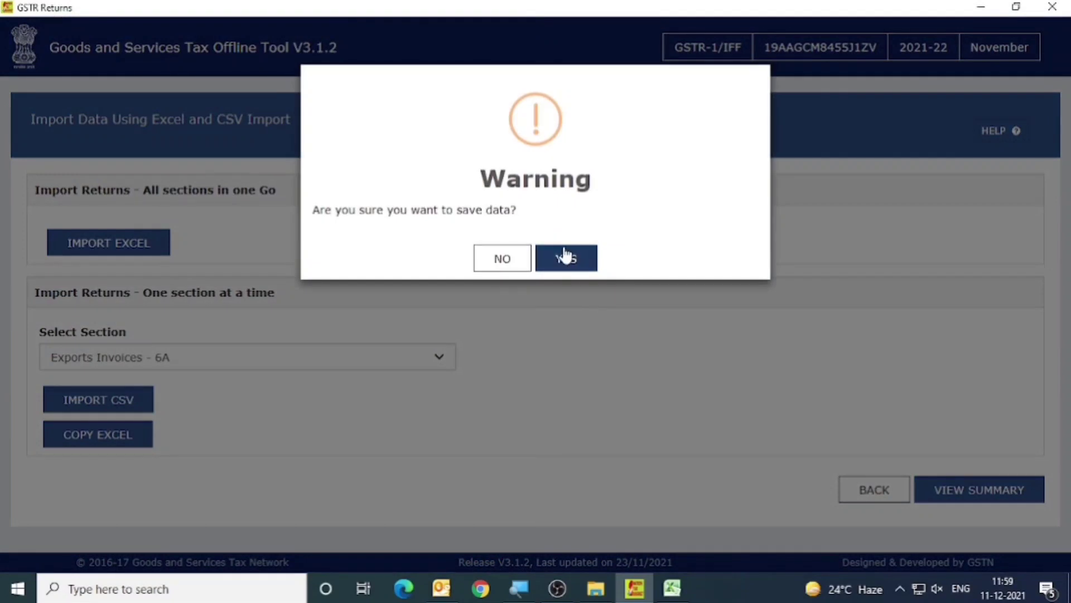
{"action": "left_click", "coordinate": [566, 258]}
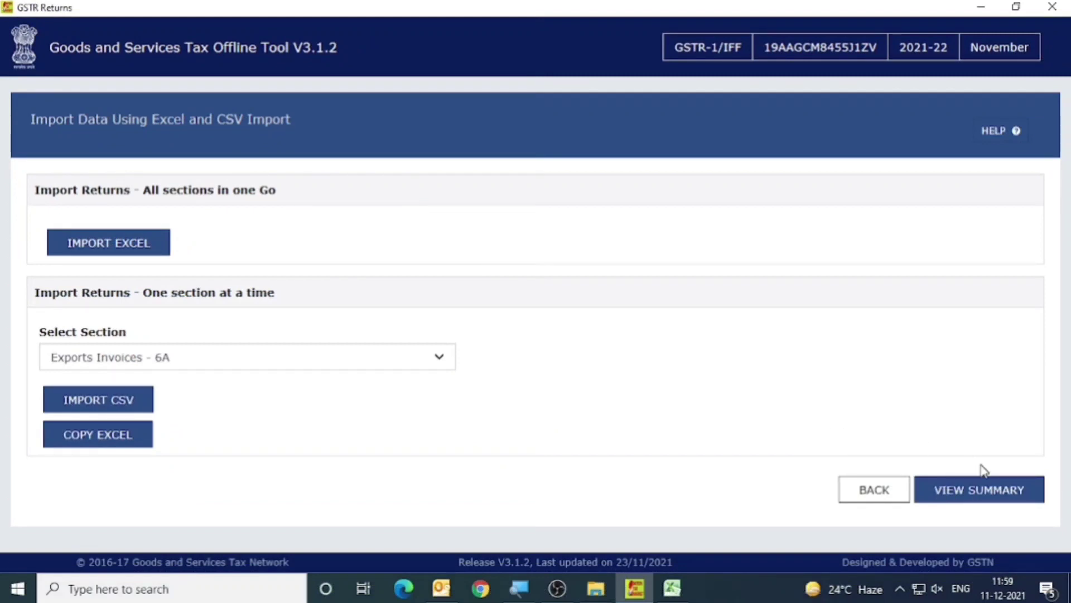
View the return summary, open the Exports Invoices - 6A section and look through its imported invoice rows.
{"action": "left_click", "coordinate": [984, 496]}
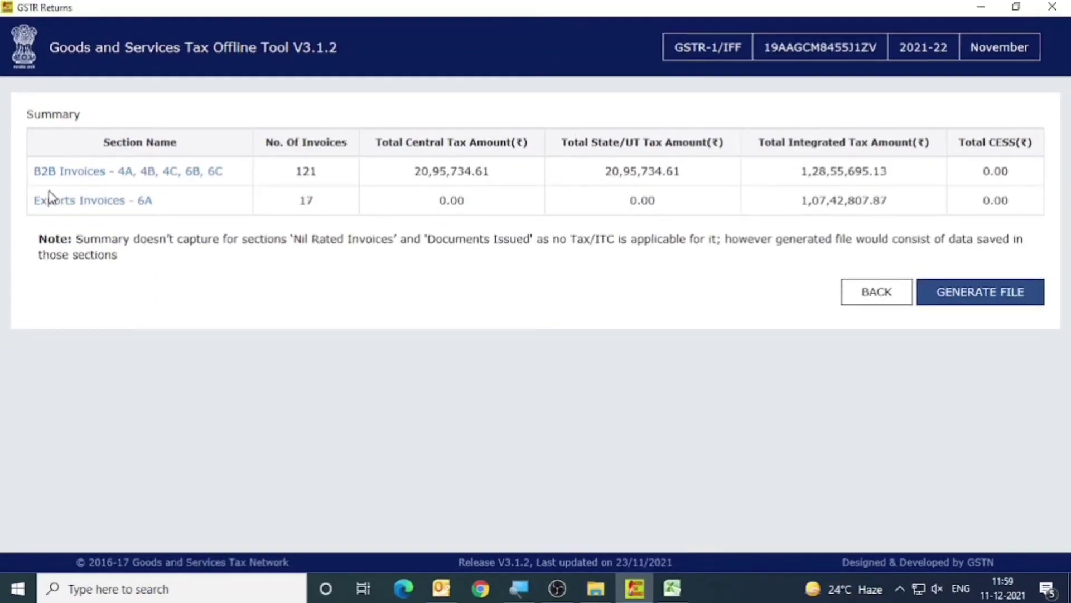
{"action": "left_click", "coordinate": [105, 202]}
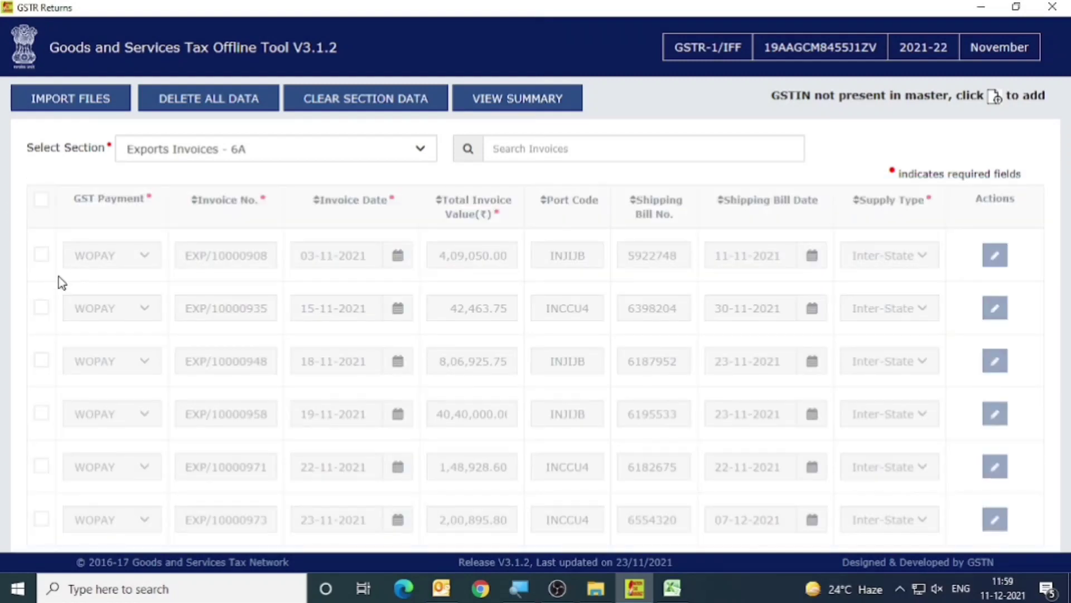
{"action": "scroll", "coordinate": [59, 279], "scroll_direction": "down", "scroll_amount": 4}
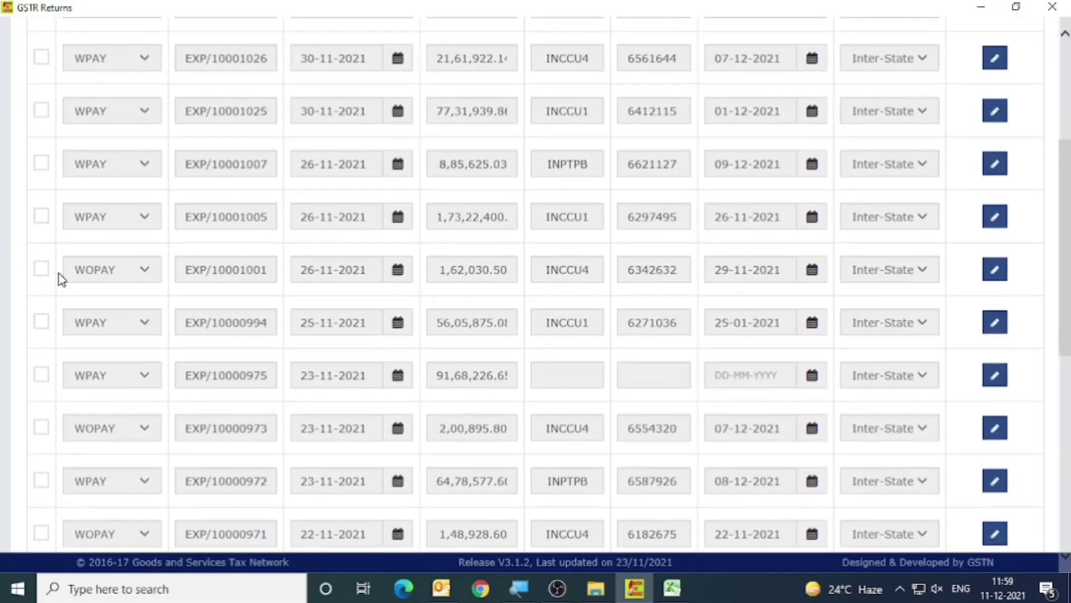
{"action": "scroll", "coordinate": [60, 273], "scroll_direction": "up", "scroll_amount": 2}
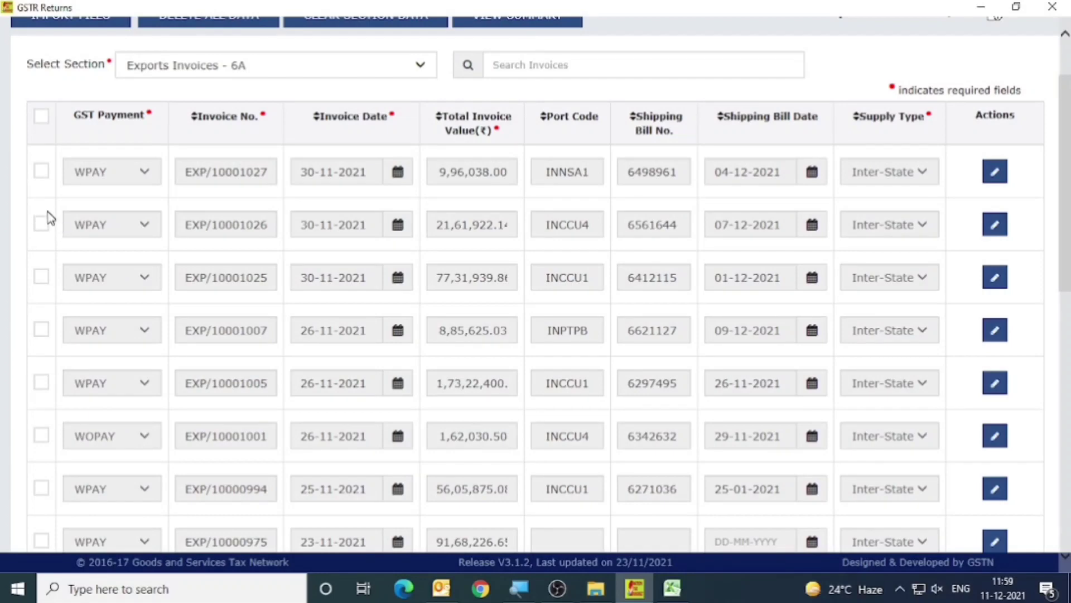
{"action": "scroll", "coordinate": [48, 218], "scroll_direction": "down", "scroll_amount": 2}
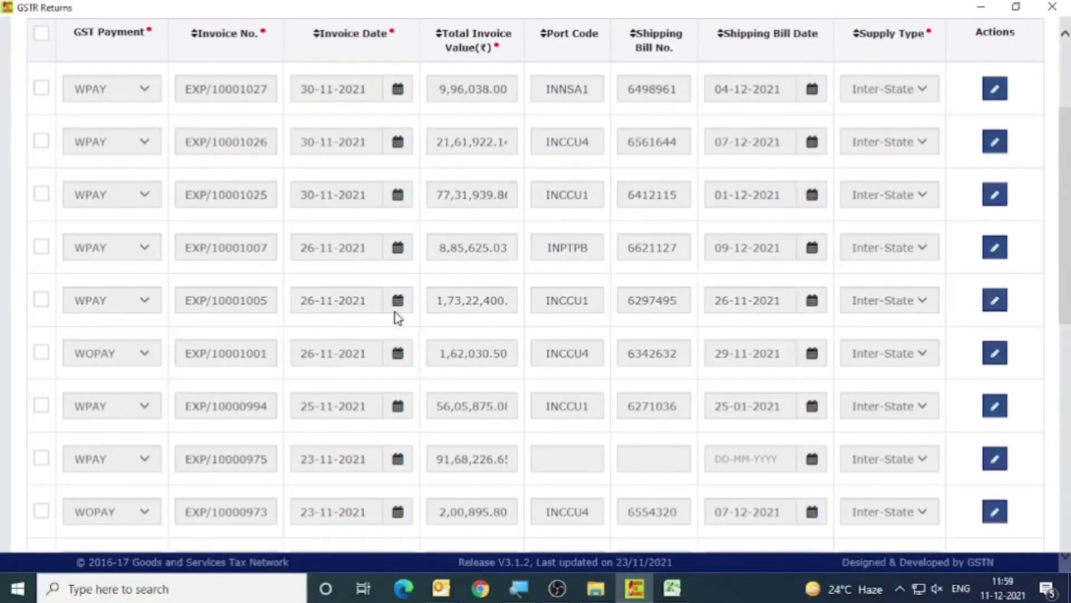
{"action": "scroll", "coordinate": [398, 318], "scroll_direction": "down", "scroll_amount": 10}
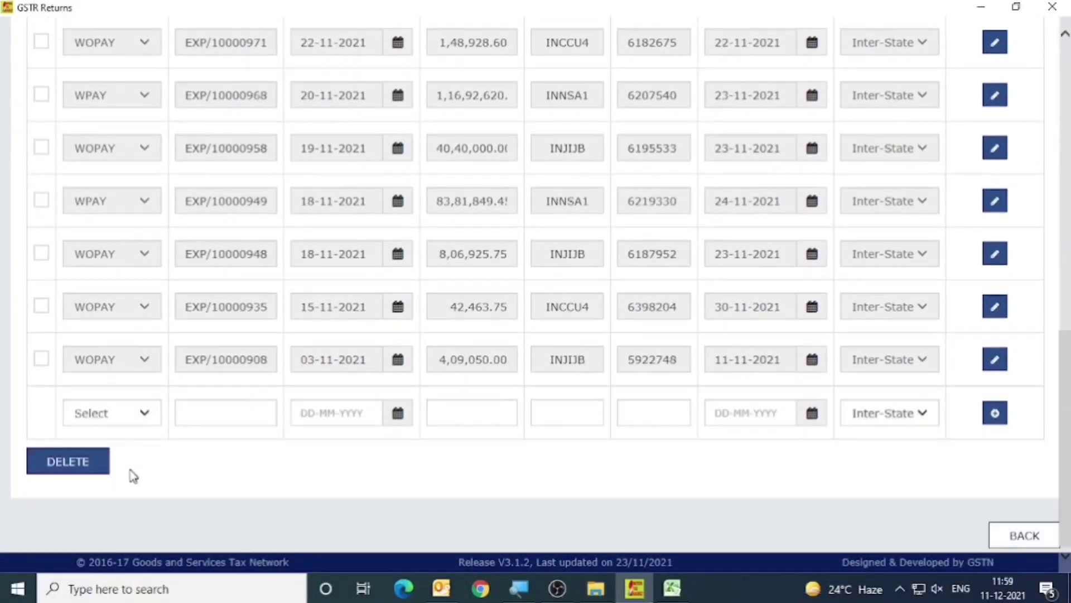
Reopen the November GSTR-1/IFF return from the File Returns page, and close the exp file without saving its changes.
{"action": "left_click", "coordinate": [1026, 537]}
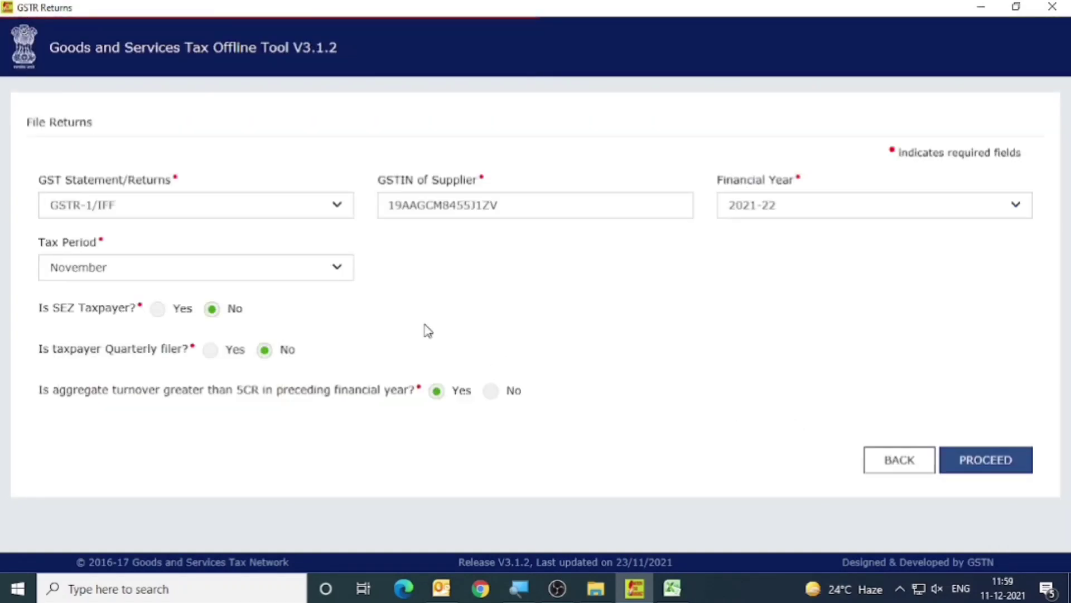
{"action": "left_click", "coordinate": [1005, 476]}
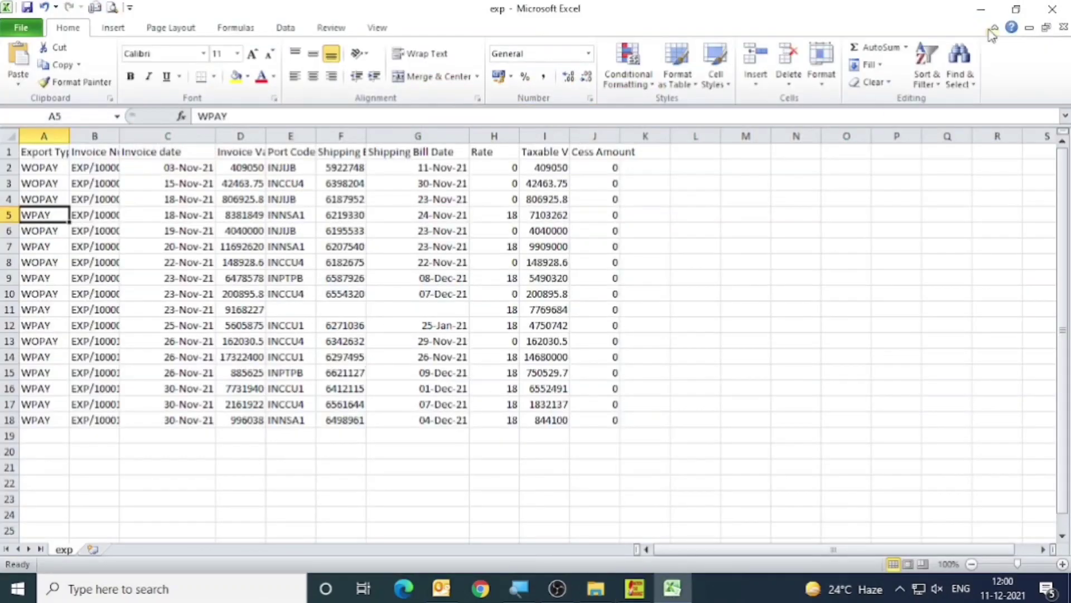
{"action": "left_click", "coordinate": [1052, 8]}
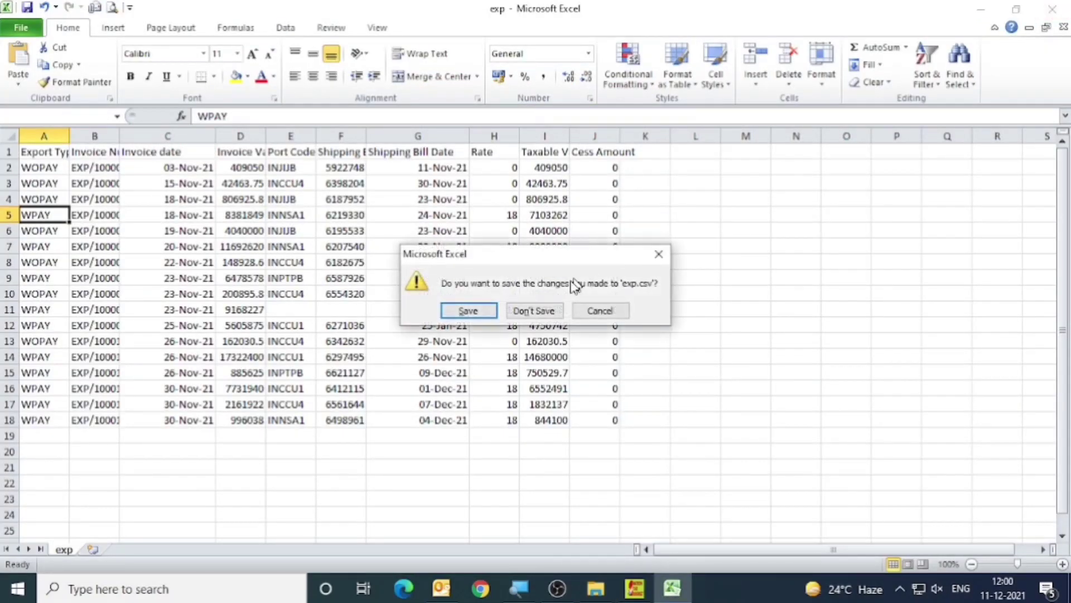
{"action": "left_click", "coordinate": [548, 310]}
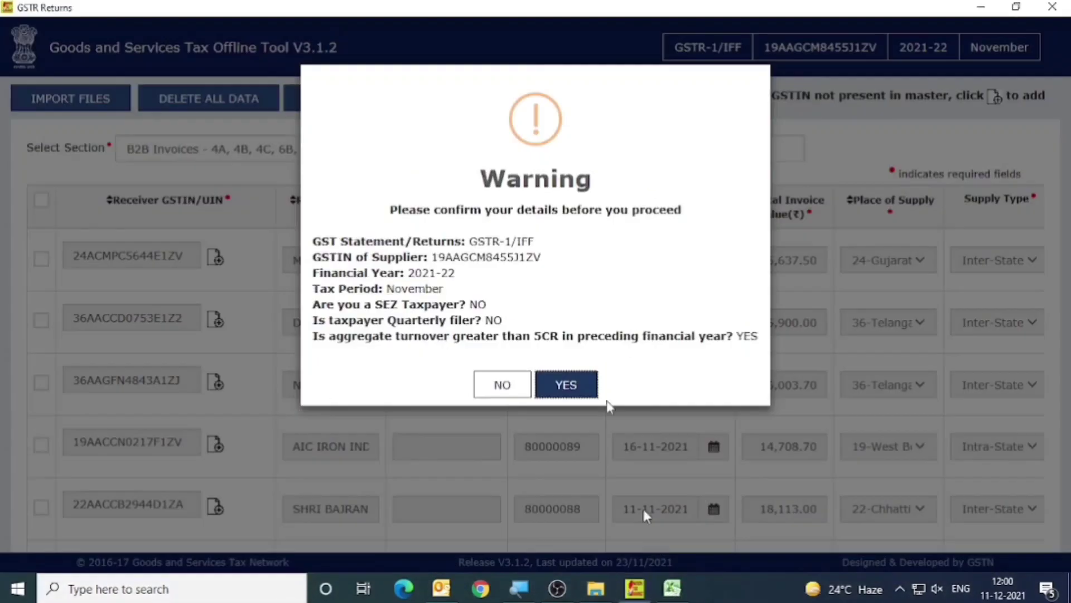
{"action": "left_click", "coordinate": [593, 394]}
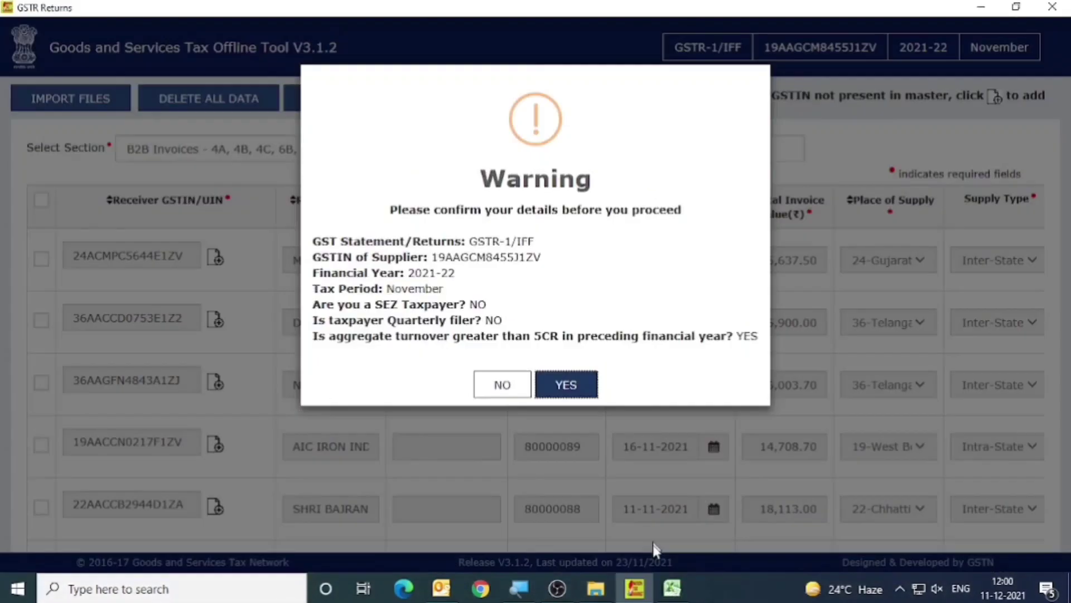
View the return summary and switch to the Outward_Supply_Register workbook to compare the export totals.
{"action": "left_click", "coordinate": [515, 109]}
{"action": "left_click", "coordinate": [674, 589]}
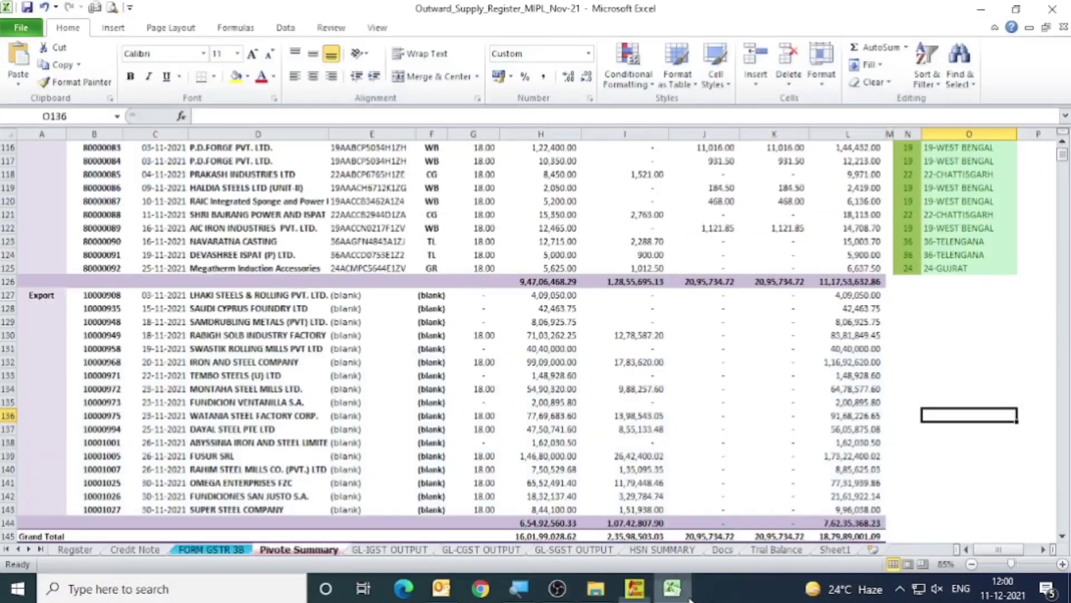
Review the export subtotal, grand total, credit note and GL comparison rows in the Pivote Summary sheet.
{"action": "scroll", "coordinate": [53, 313], "scroll_direction": "down", "scroll_amount": 5}
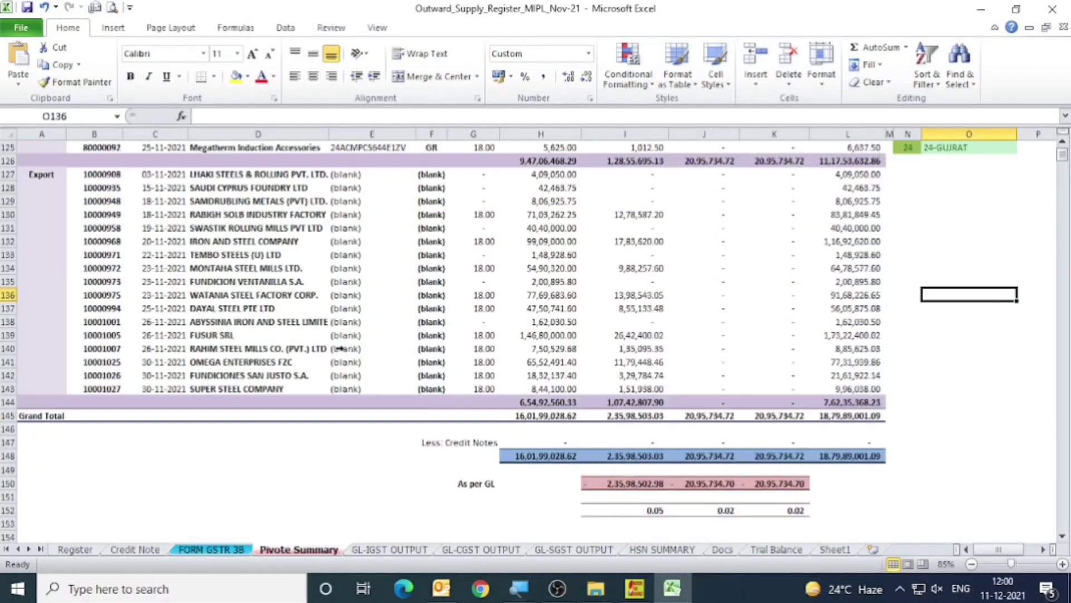
{"action": "left_click", "coordinate": [478, 361]}
{"action": "left_click", "coordinate": [617, 363]}
{"action": "scroll", "coordinate": [445, 363], "scroll_direction": "down", "scroll_amount": 2}
{"action": "scroll", "coordinate": [445, 362], "scroll_direction": "up", "scroll_amount": 3}
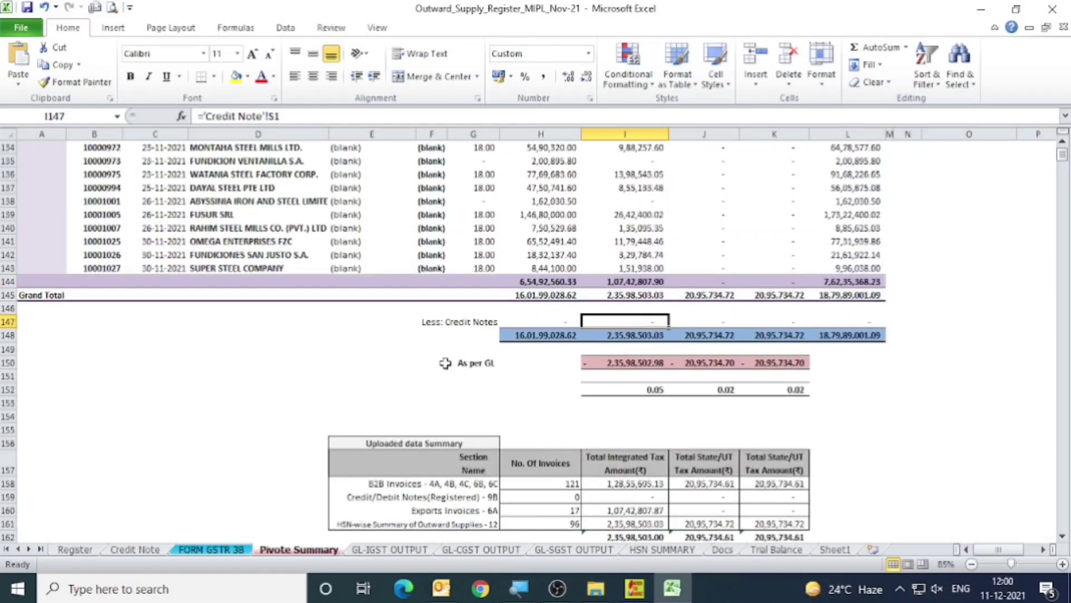
Look over the HSN SUMMARY sheet's item rows and open the hsn CSV file from the GSTR1 folder to review its matching rows.
{"action": "left_click", "coordinate": [663, 550]}
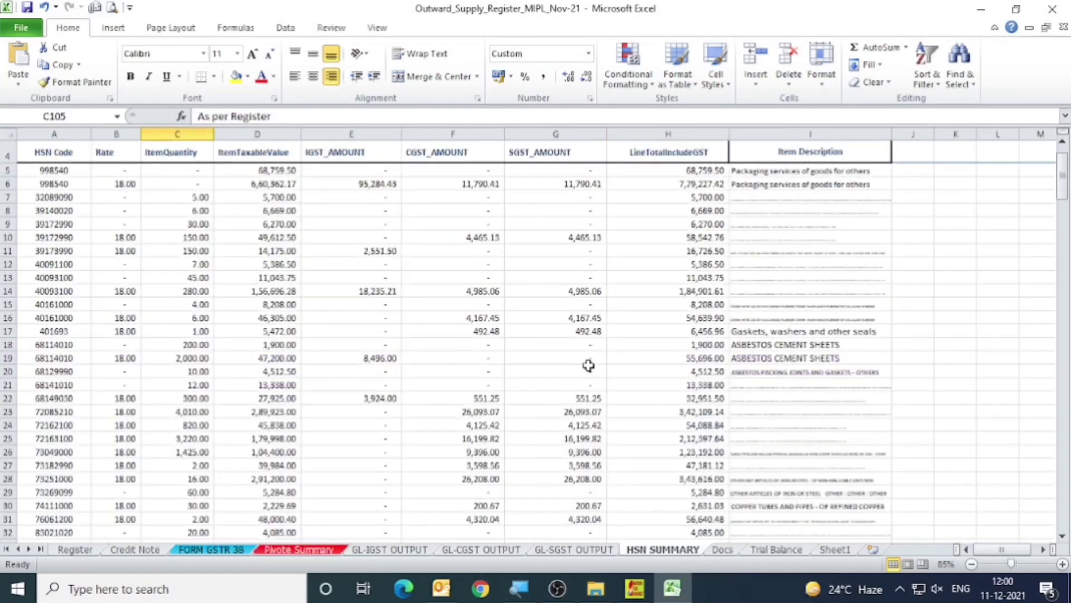
{"action": "left_click_drag", "start_coordinate": [61, 198], "coordinate": [837, 506]}
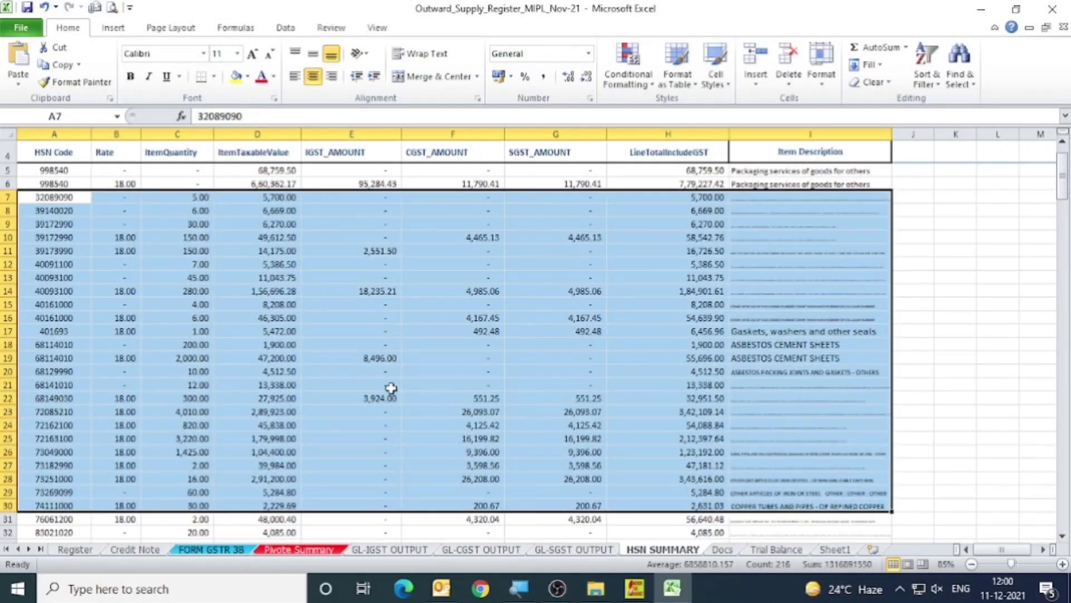
{"action": "left_click", "coordinate": [596, 589]}
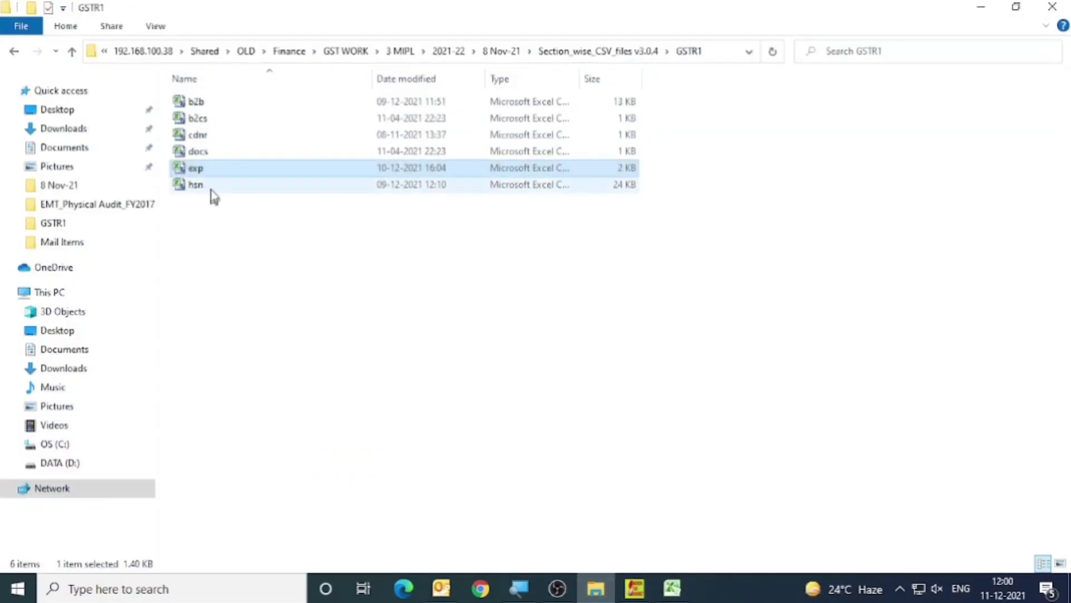
{"action": "left_click", "coordinate": [211, 191]}
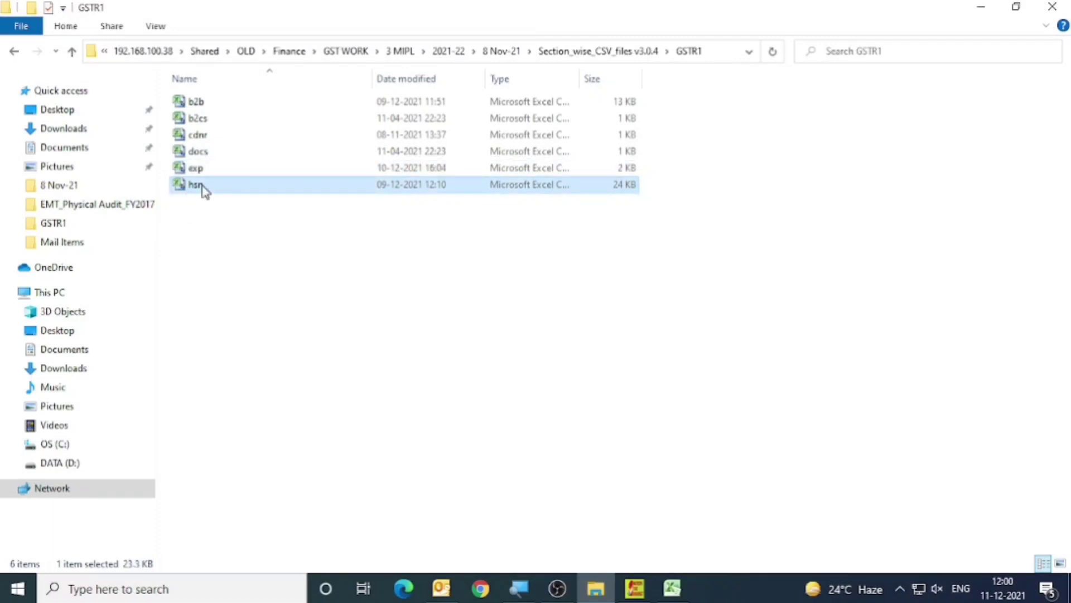
{"action": "double_click", "coordinate": [196, 185]}
{"action": "left_click_drag", "start_coordinate": [25, 196], "coordinate": [505, 467]}
{"action": "scroll", "coordinate": [472, 353], "scroll_direction": "down", "scroll_amount": 7}
{"action": "scroll", "coordinate": [473, 353], "scroll_direction": "down", "scroll_amount": 3}
{"action": "scroll", "coordinate": [472, 353], "scroll_direction": "up", "scroll_amount": 10}
{"action": "left_click", "coordinate": [643, 317]}
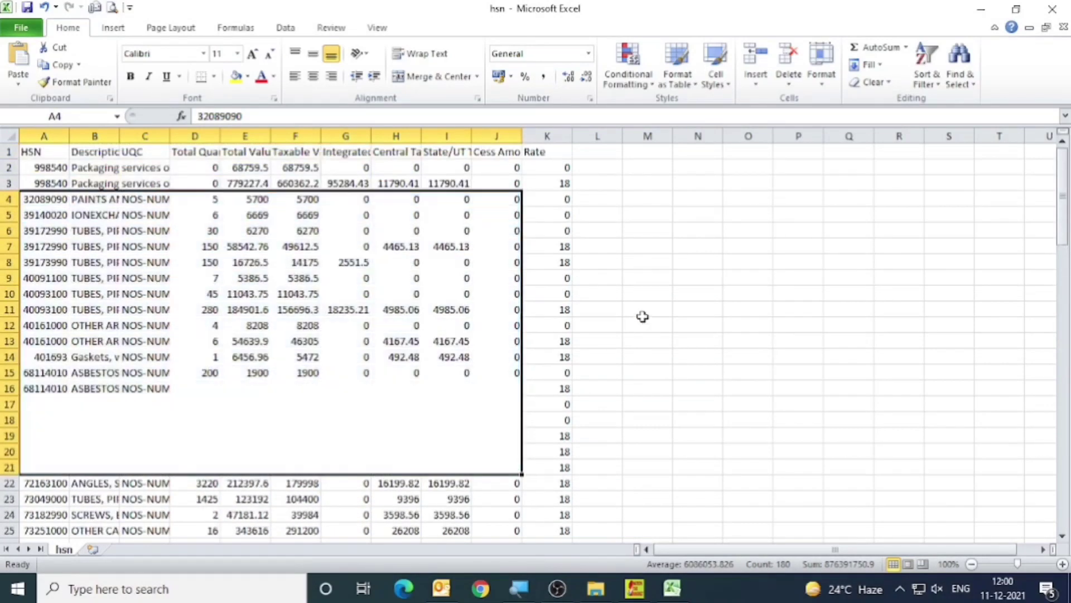
Switch to the GST Offline Tool and import the hsn CSV file into the HSN-wise Summary of Outward Supplies - 12 section.
{"action": "left_click", "coordinate": [635, 587]}
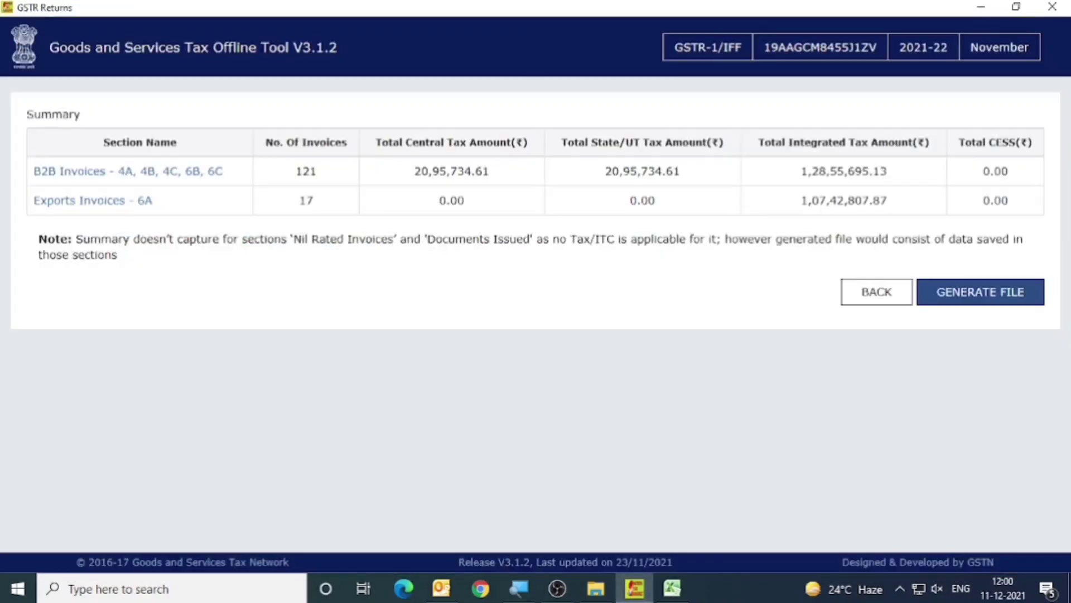
{"action": "left_click", "coordinate": [120, 208]}
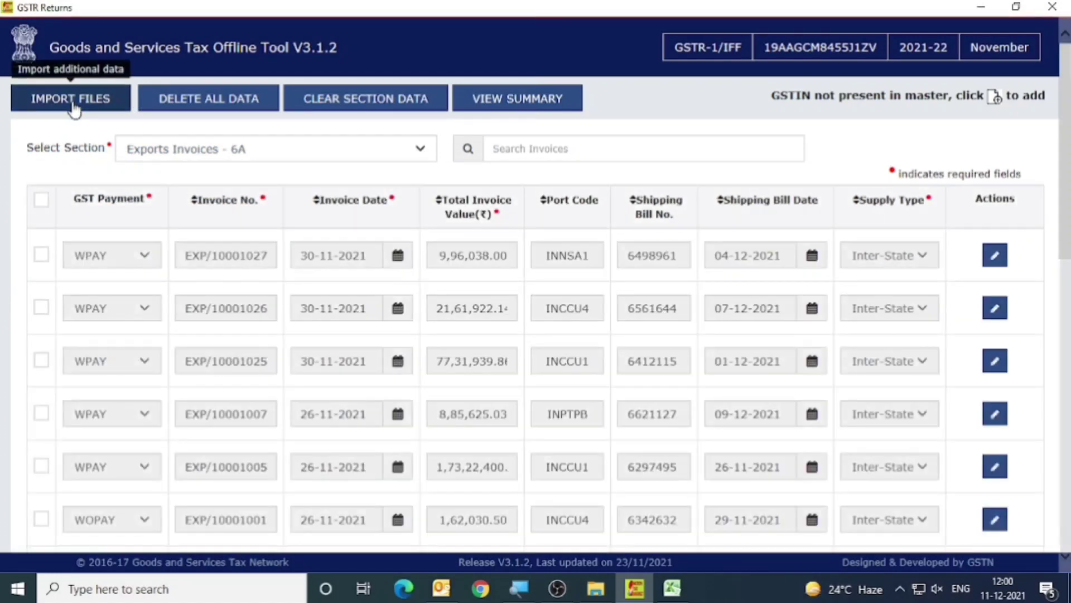
{"action": "left_click", "coordinate": [72, 100]}
{"action": "left_click", "coordinate": [172, 367]}
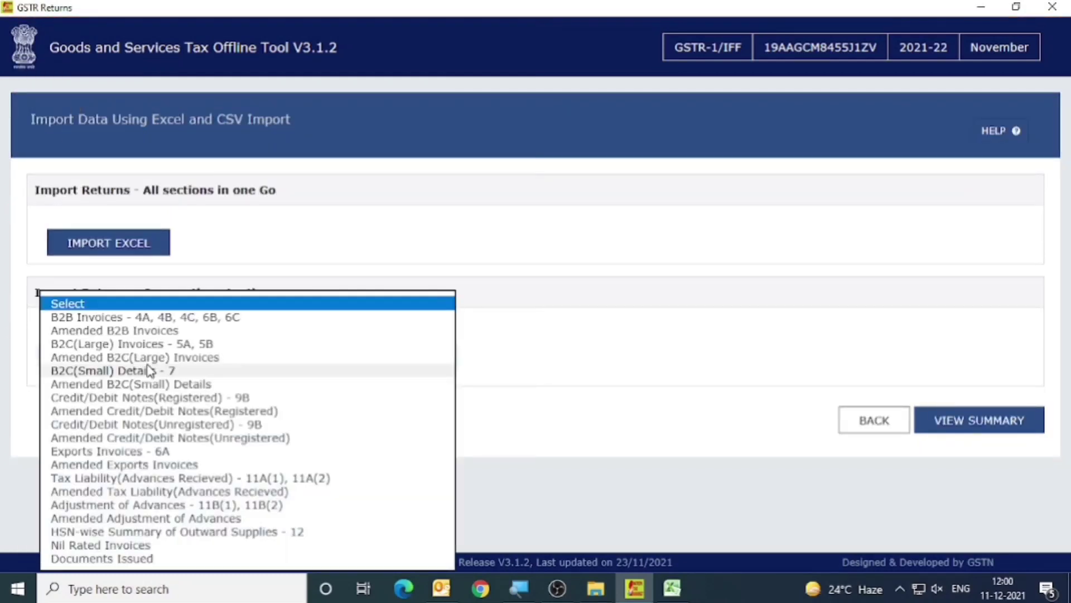
{"action": "left_click", "coordinate": [103, 533]}
{"action": "left_click", "coordinate": [99, 402]}
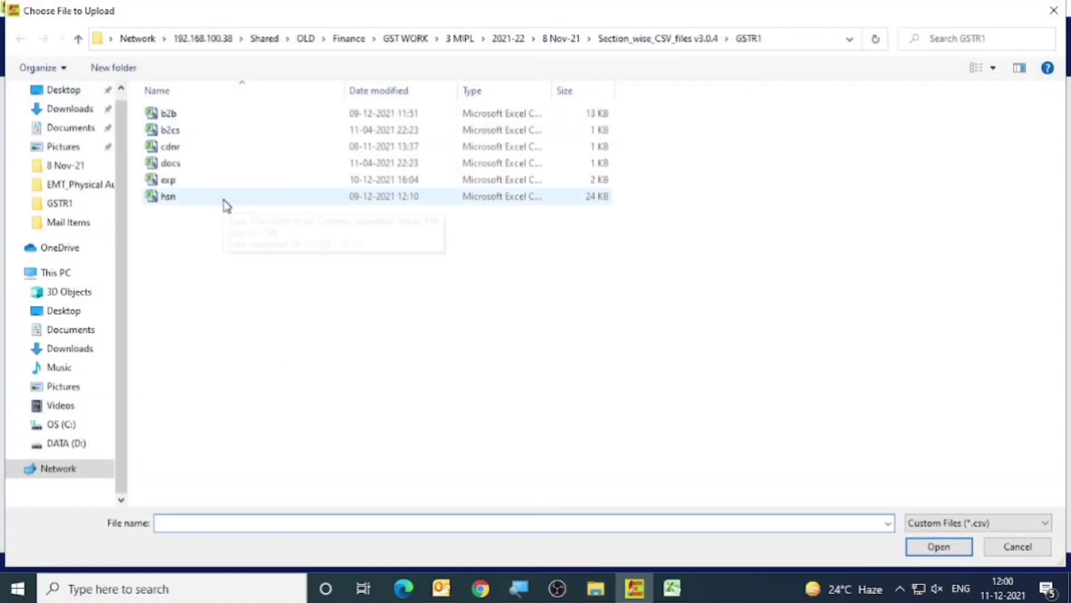
{"action": "left_click", "coordinate": [226, 204]}
{"action": "left_click", "coordinate": [937, 548]}
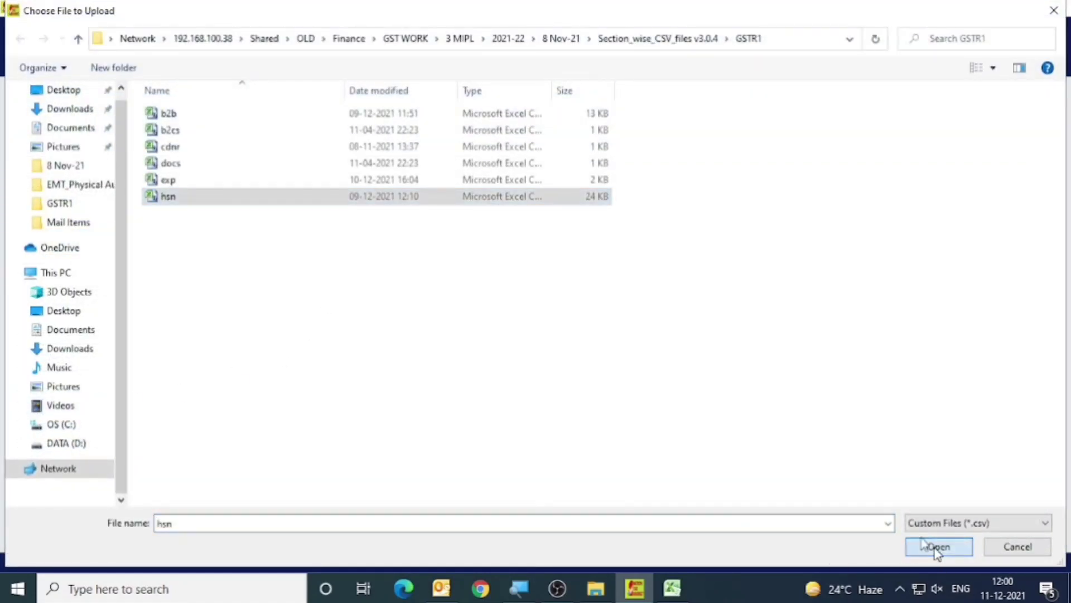
{"action": "left_click", "coordinate": [574, 260]}
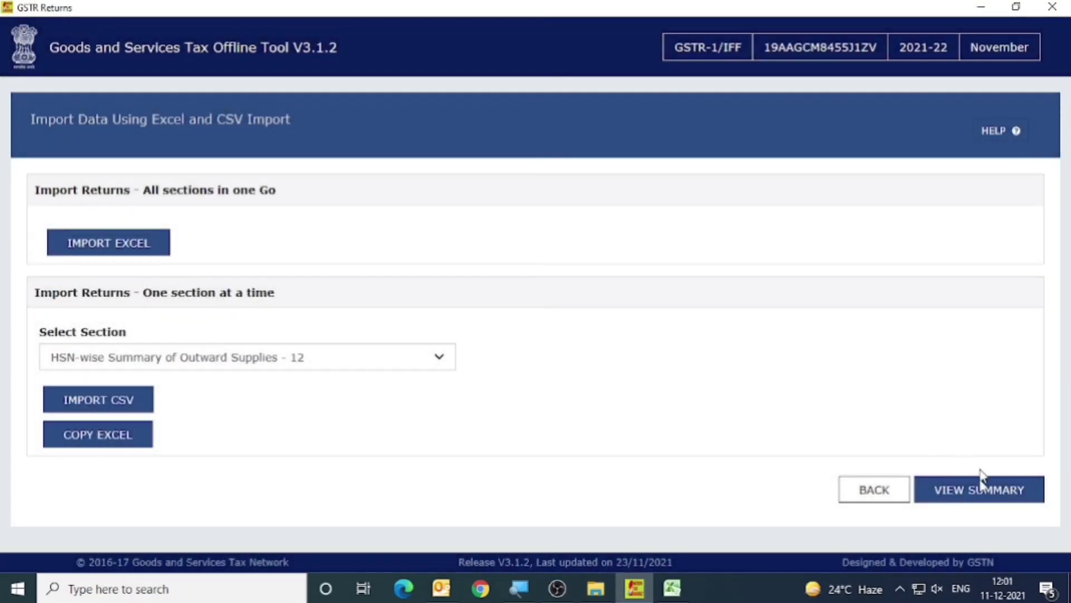
View the return summary with the HSN section totals, and close the hsn file in Excel.
{"action": "left_click", "coordinate": [982, 492]}
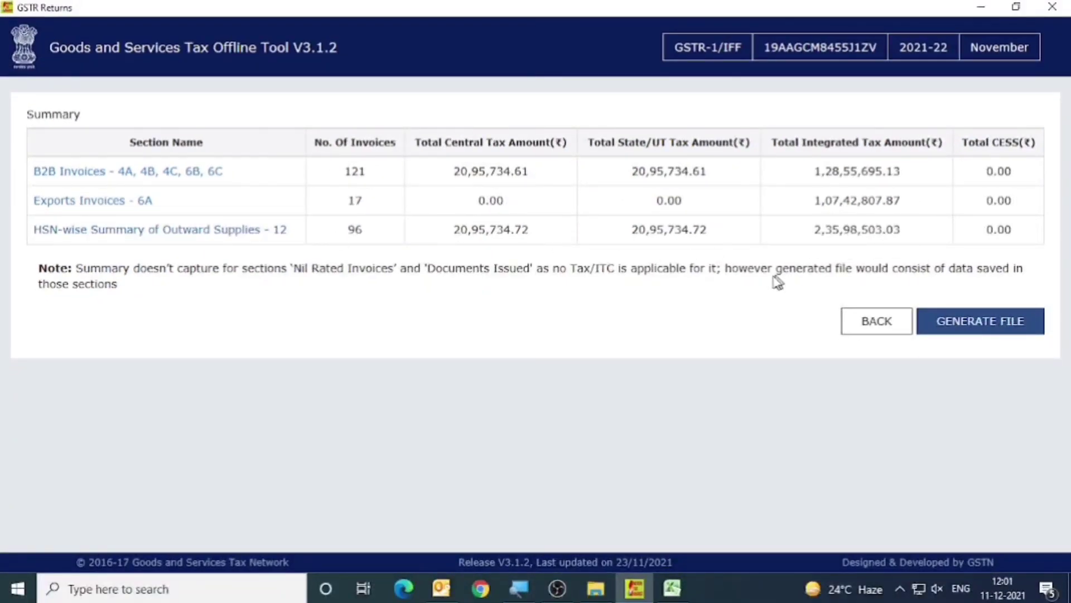
{"action": "left_click", "coordinate": [672, 588]}
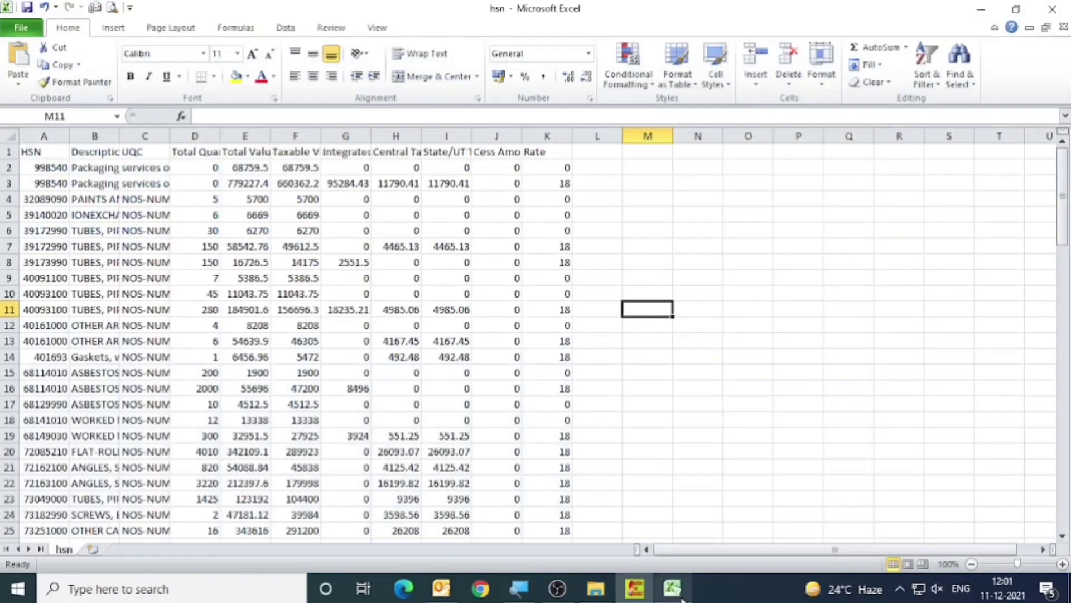
{"action": "left_click", "coordinate": [1053, 8]}
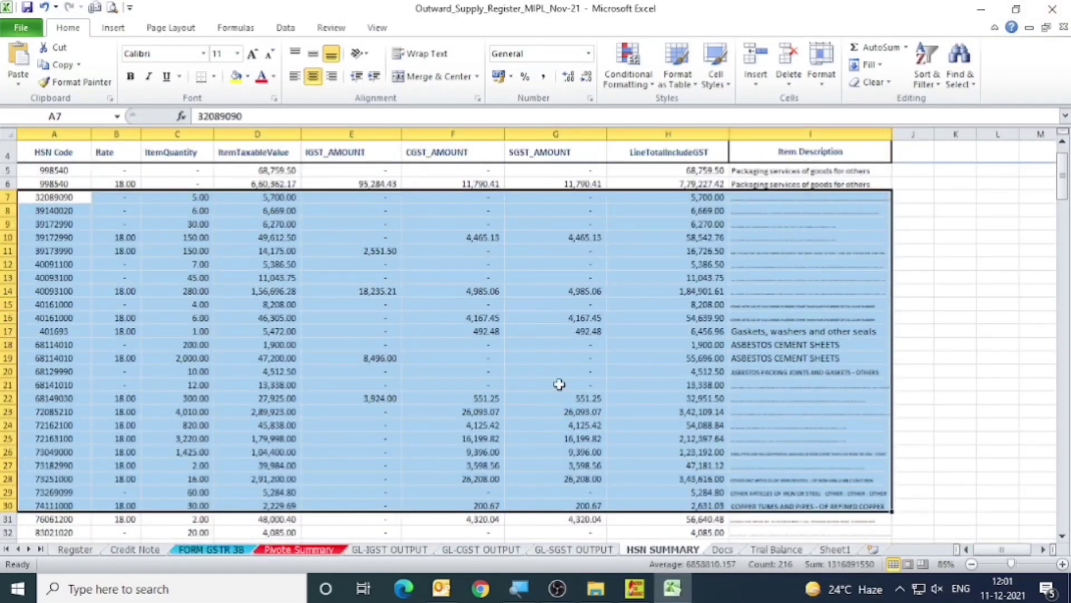
Review the Documents Issued table for November-21 in the workbook's Docs sheet.
{"action": "left_click", "coordinate": [725, 550]}
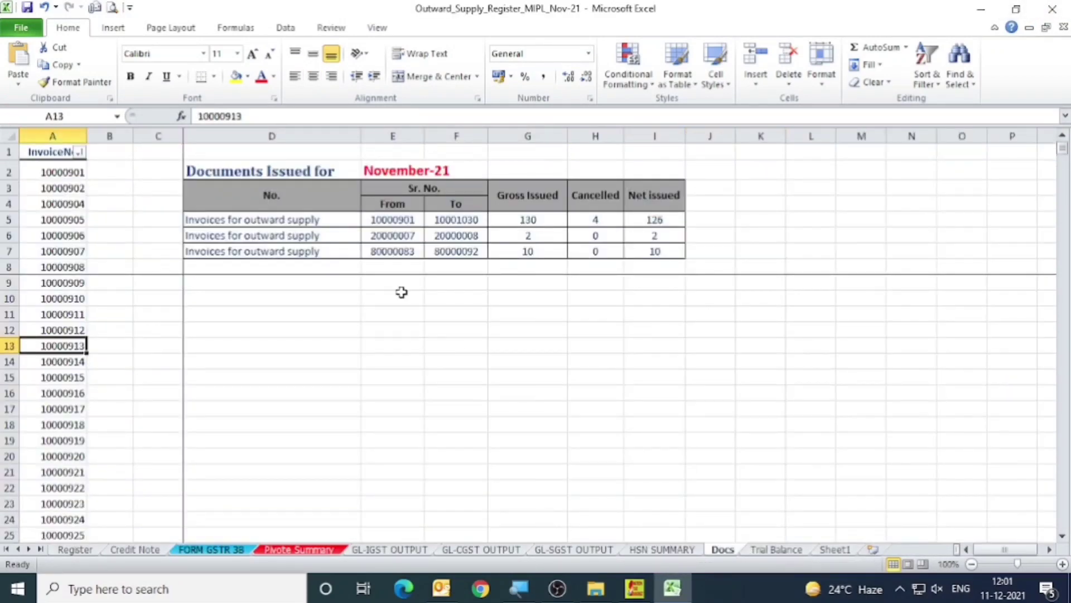
{"action": "left_click_drag", "start_coordinate": [232, 175], "coordinate": [646, 251]}
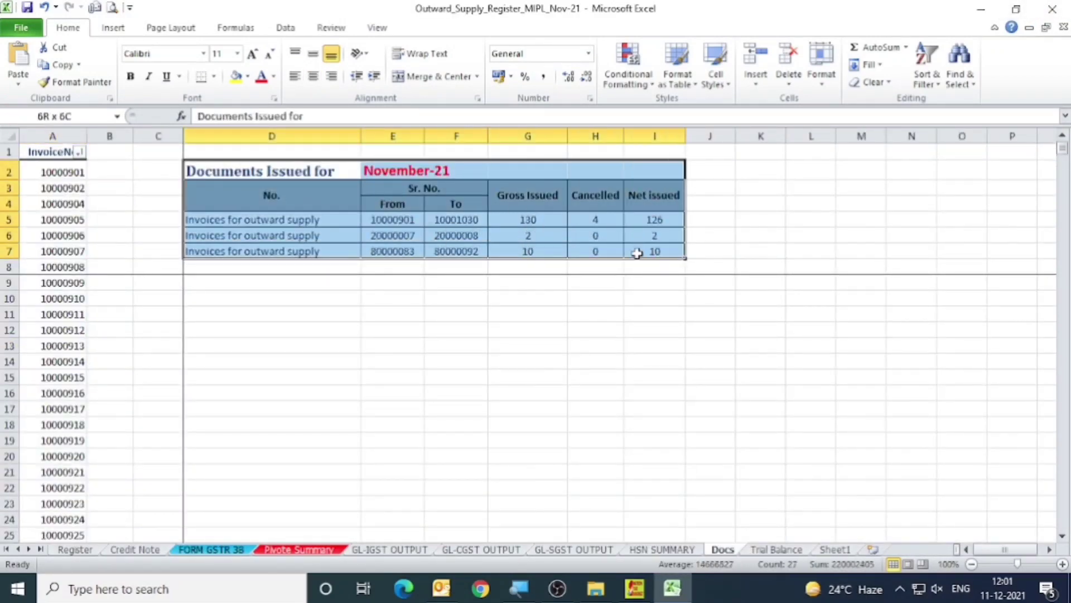
{"action": "left_click", "coordinate": [483, 283]}
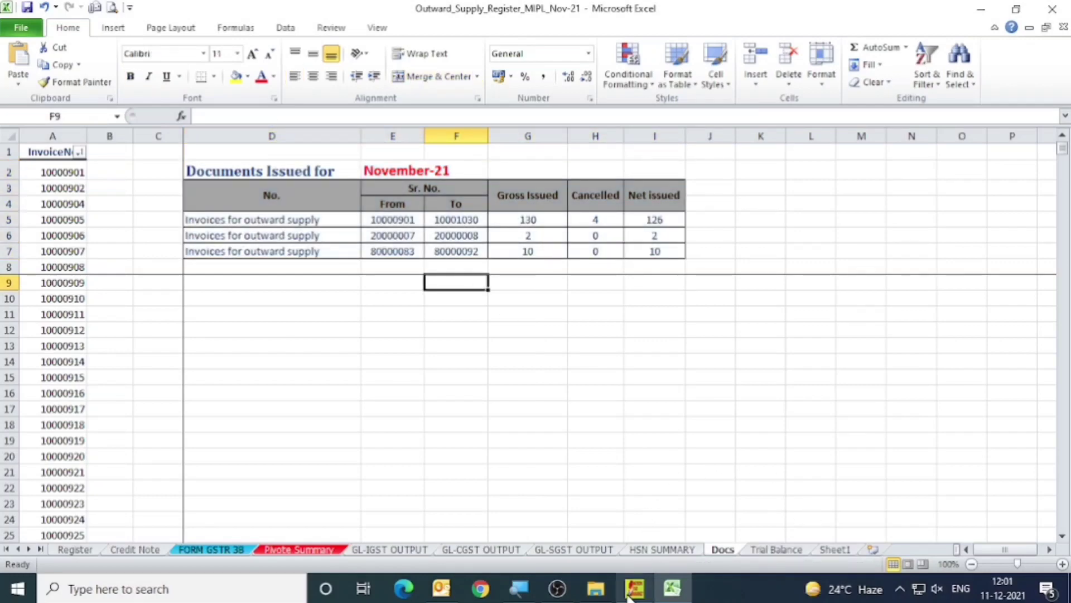
Switch to the GST Offline Tool and open the Documents Issued section of the return from the Exports Invoices - 6A section.
{"action": "mouse_move", "coordinate": [629, 598]}
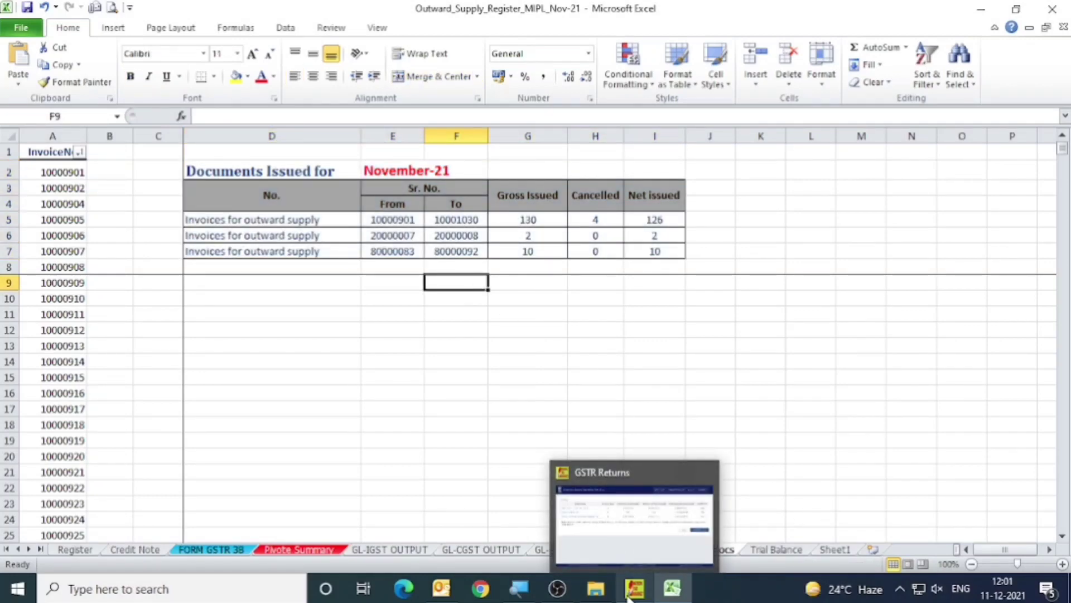
{"action": "left_click", "coordinate": [631, 591]}
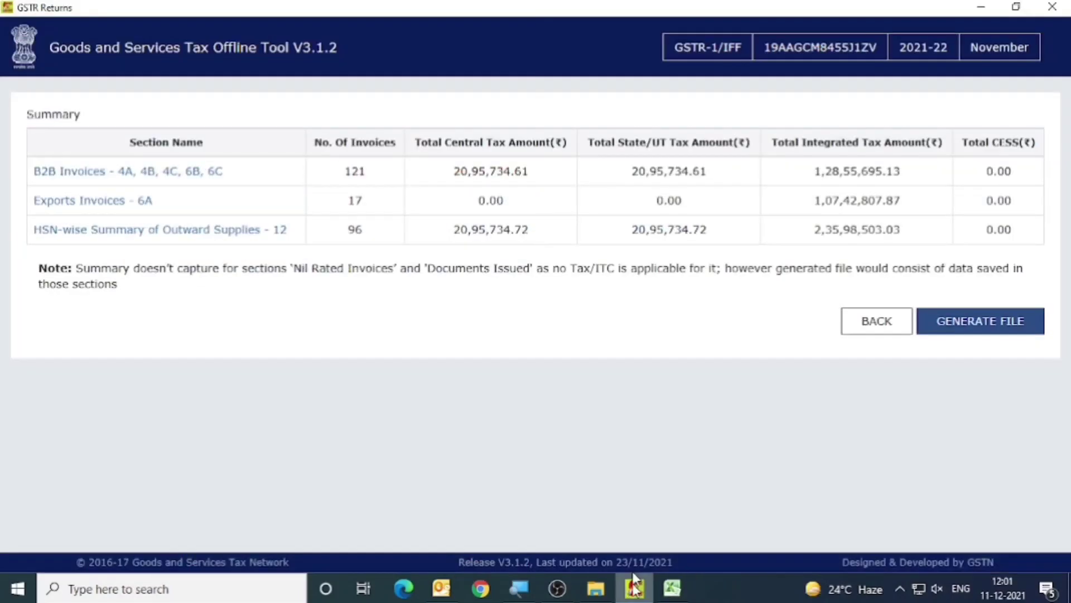
{"action": "left_click", "coordinate": [118, 202]}
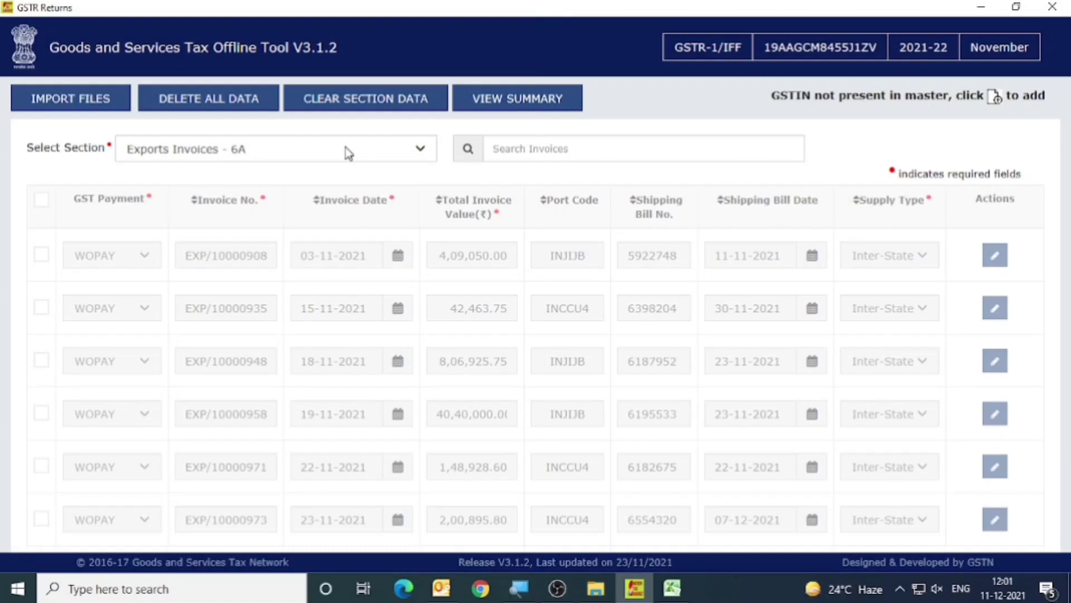
{"action": "left_click", "coordinate": [348, 150]}
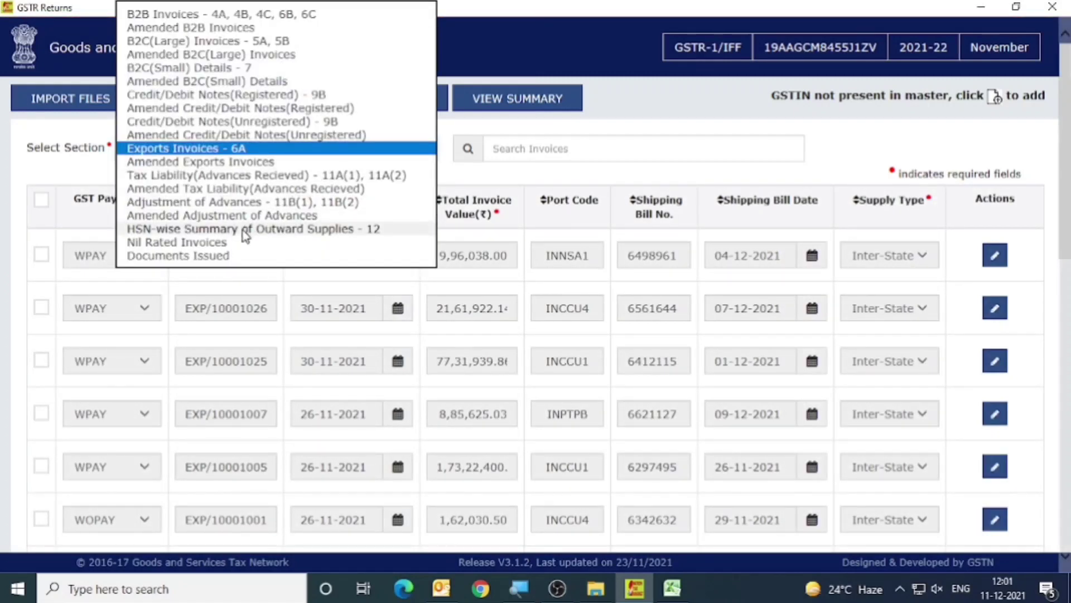
{"action": "left_click", "coordinate": [224, 255]}
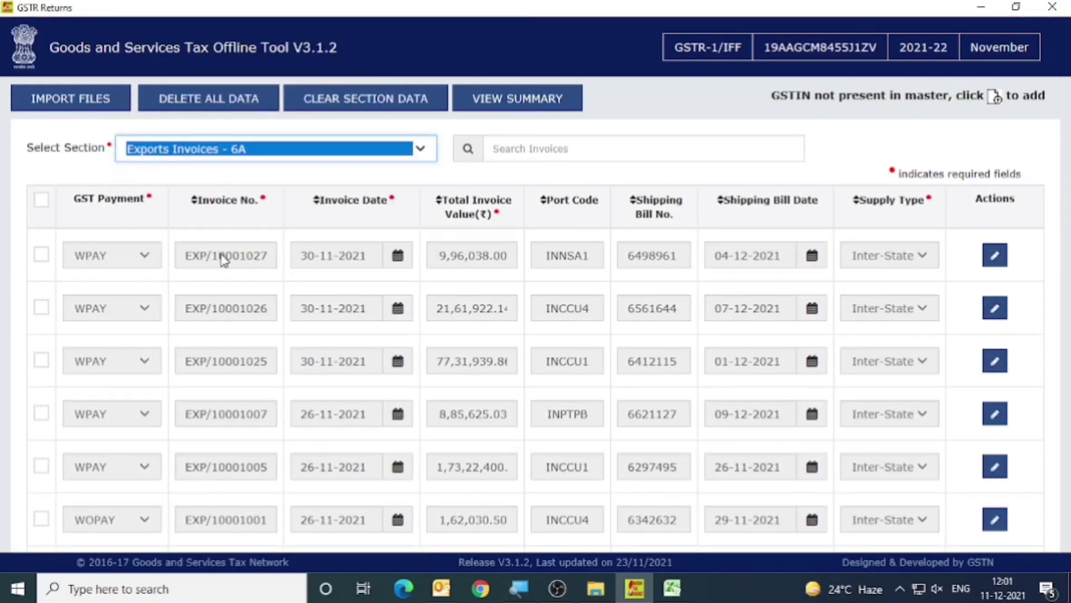
{"action": "left_click", "coordinate": [235, 153]}
{"action": "left_click", "coordinate": [205, 262]}
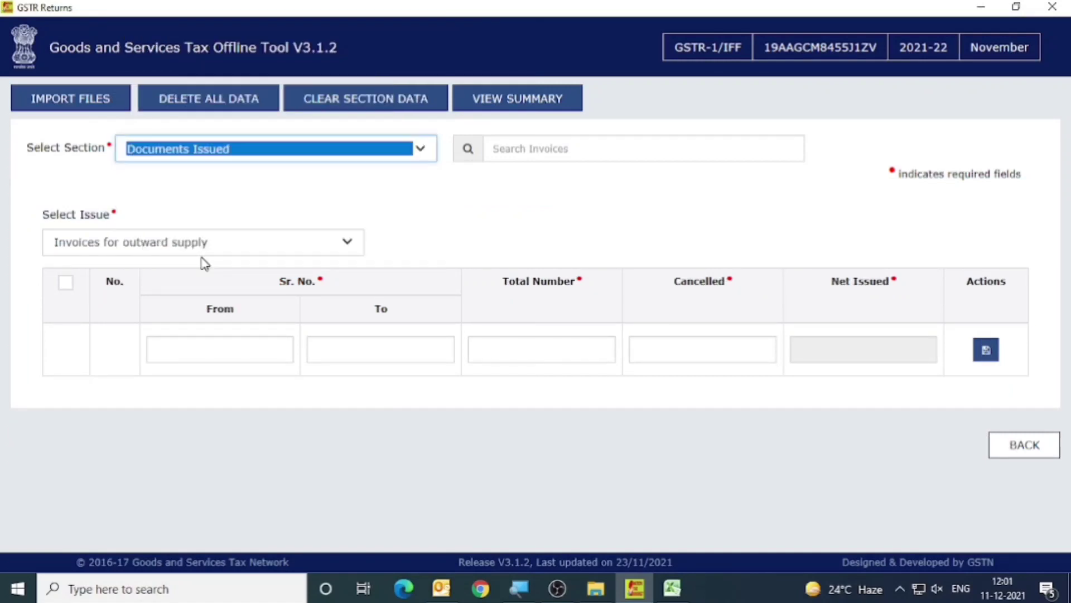
{"action": "left_click", "coordinate": [496, 220]}
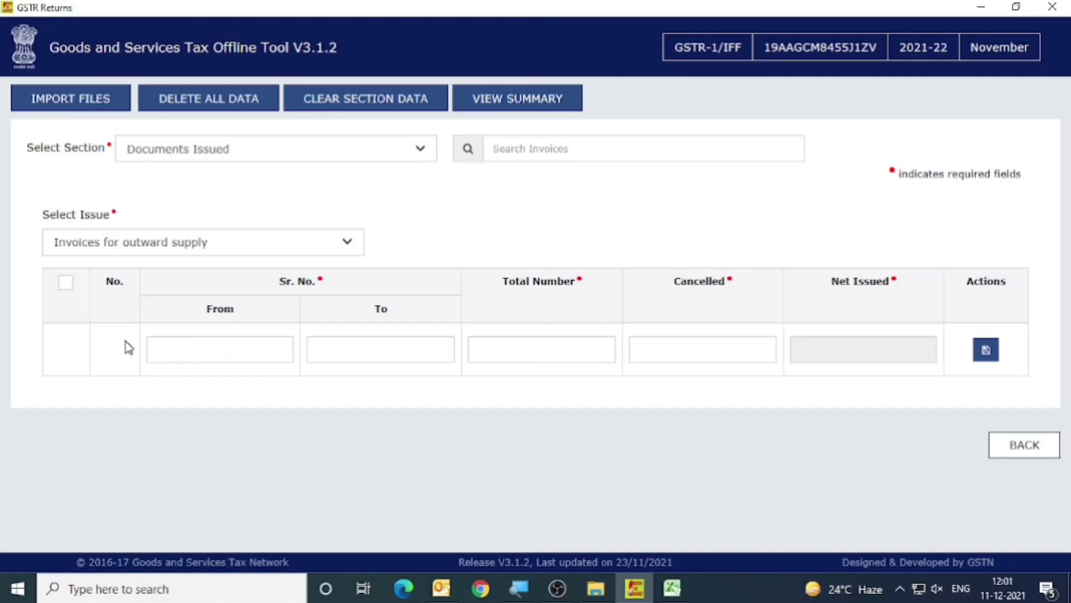
Copy the first invoice series' starting number 10000901 from Docs cell E5 into the From field for Invoices for outward supply.
{"action": "left_click", "coordinate": [202, 340]}
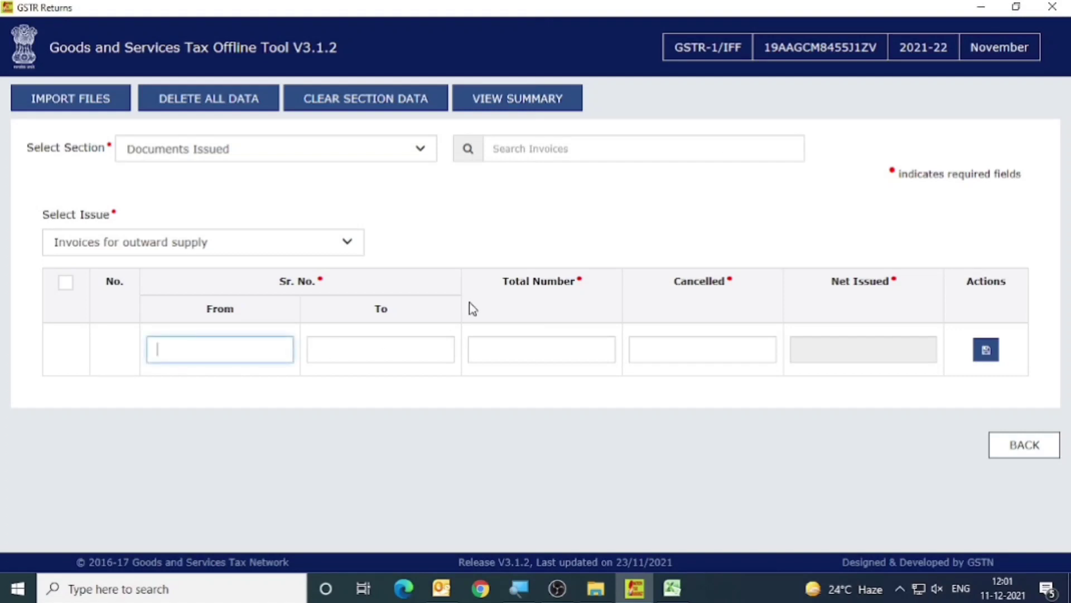
{"action": "key", "text": "alt+Tab"}
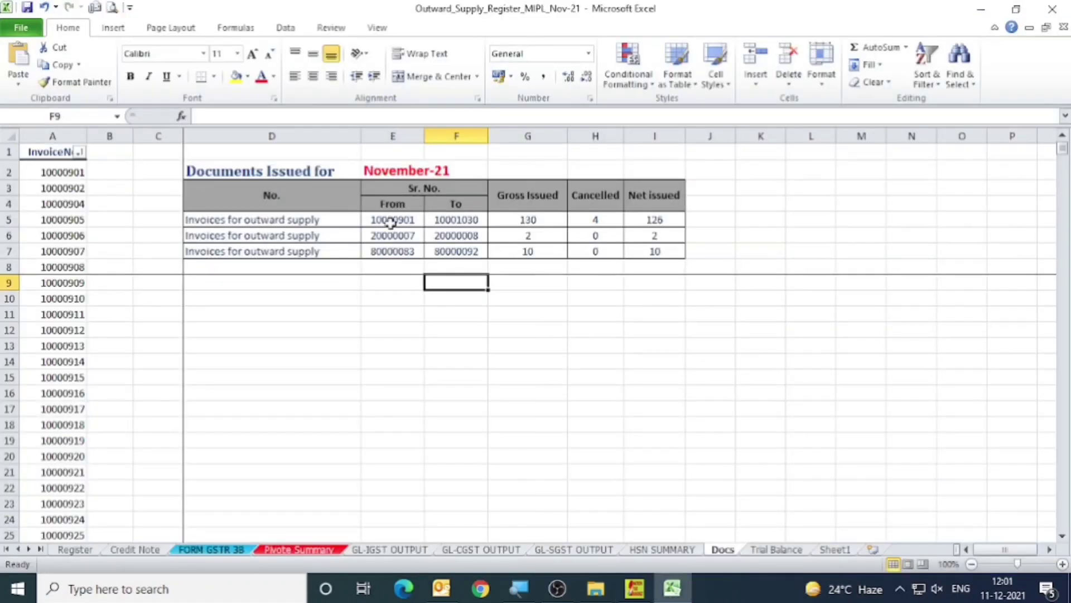
{"action": "left_click", "coordinate": [391, 222]}
{"action": "key", "text": "ctrl+c"}
{"action": "key", "text": "alt+Tab"}
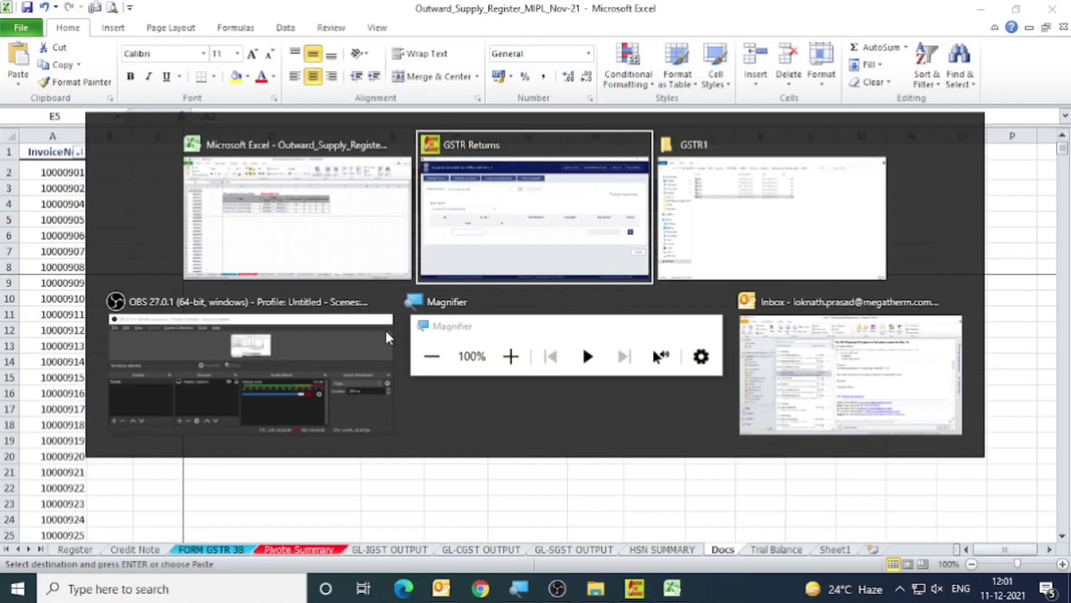
{"action": "key", "text": "ctrl+v"}
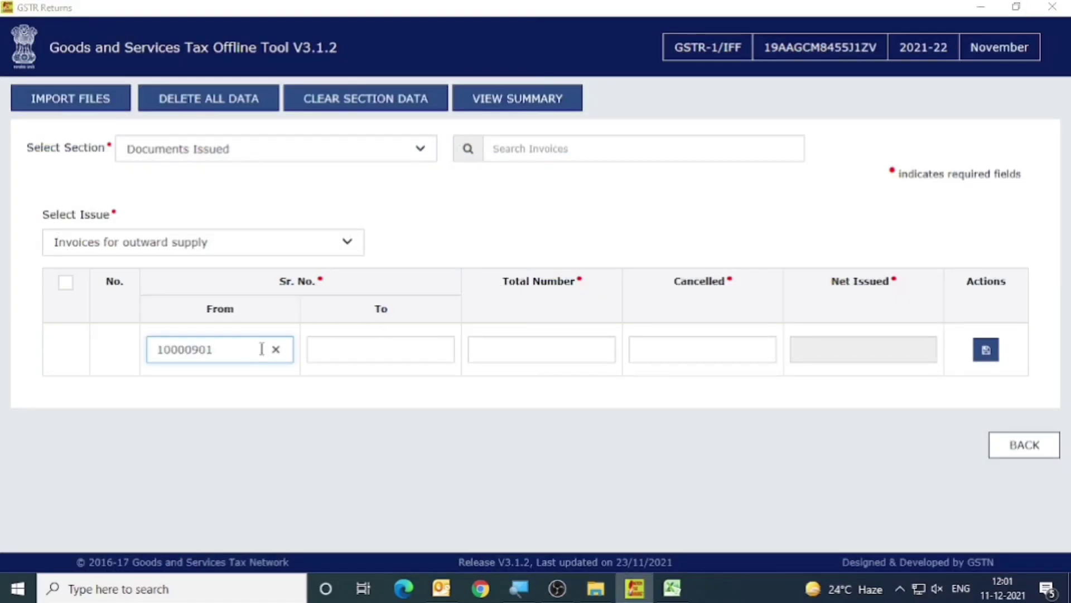
Copy the series' ending number 10001030 from Docs cell F5 into the To field of the same row.
{"action": "key", "text": "alt+Tab"}
{"action": "left_click", "coordinate": [449, 219]}
{"action": "key", "text": "ctrl+c"}
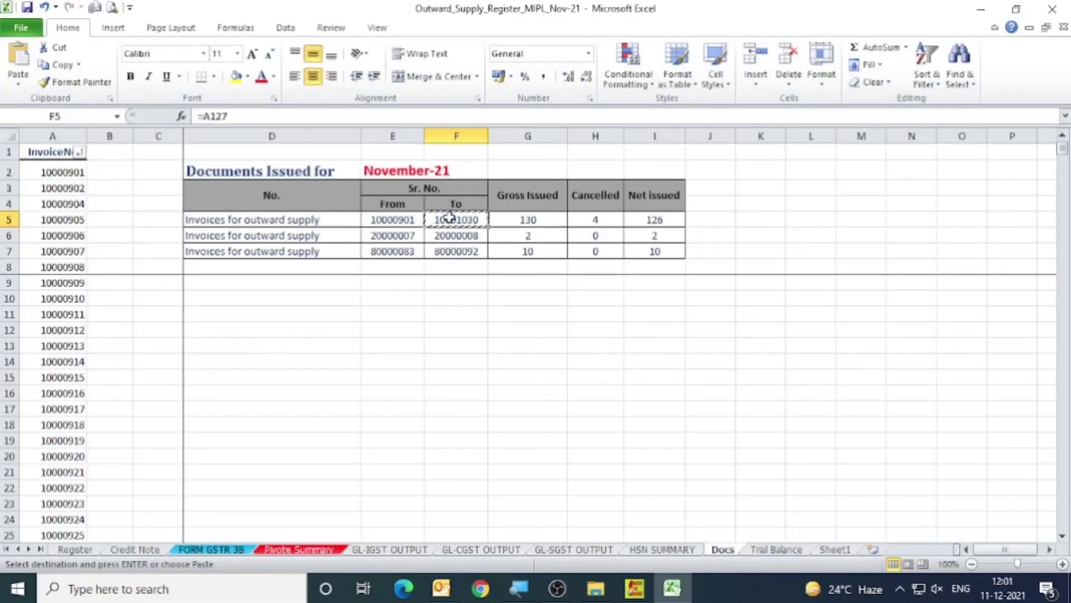
{"action": "key", "text": "alt+Tab"}
{"action": "left_click", "coordinate": [362, 345]}
{"action": "key", "text": "ctrl+v"}
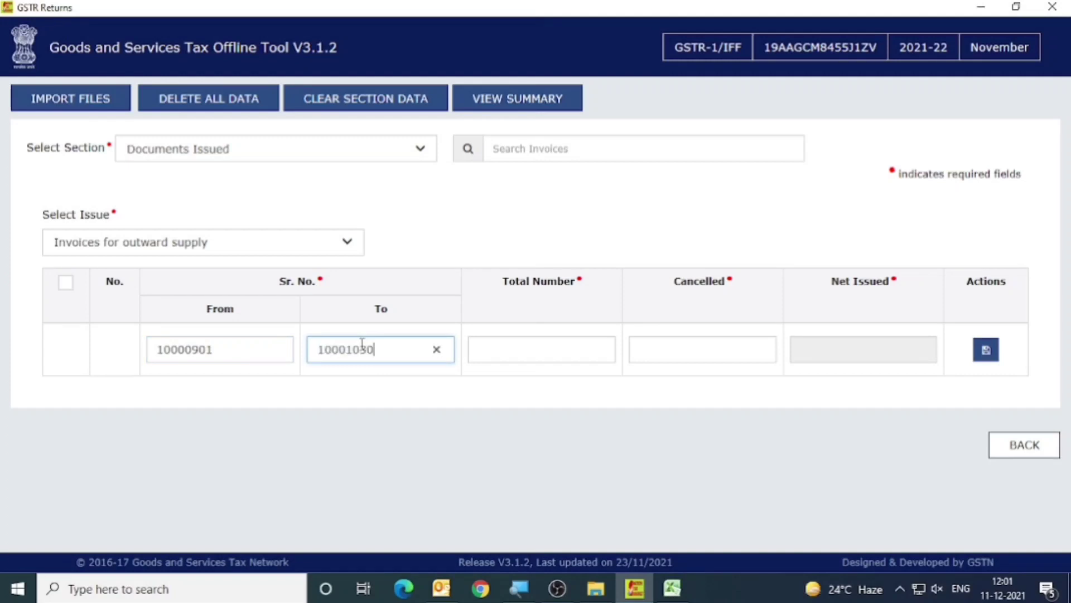
Copy the first series' gross issued count 130 from Docs cell G5 into the Total Number field of the same row.
{"action": "left_click", "coordinate": [478, 354]}
{"action": "key", "text": "alt+Tab"}
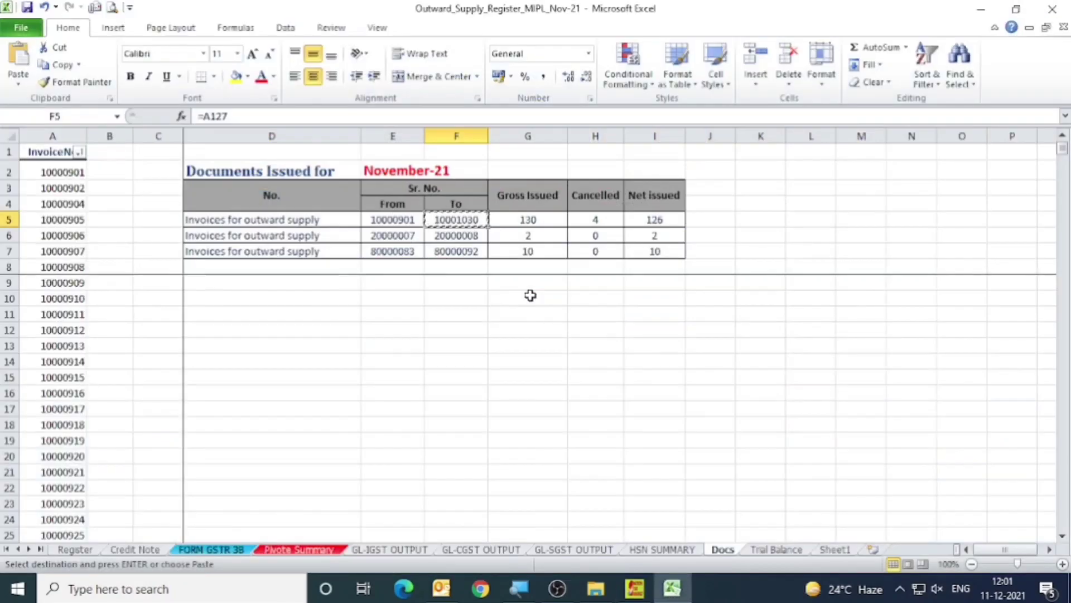
{"action": "left_click", "coordinate": [527, 219]}
{"action": "key", "text": "ctrl+c"}
{"action": "key", "text": "alt+Tab"}
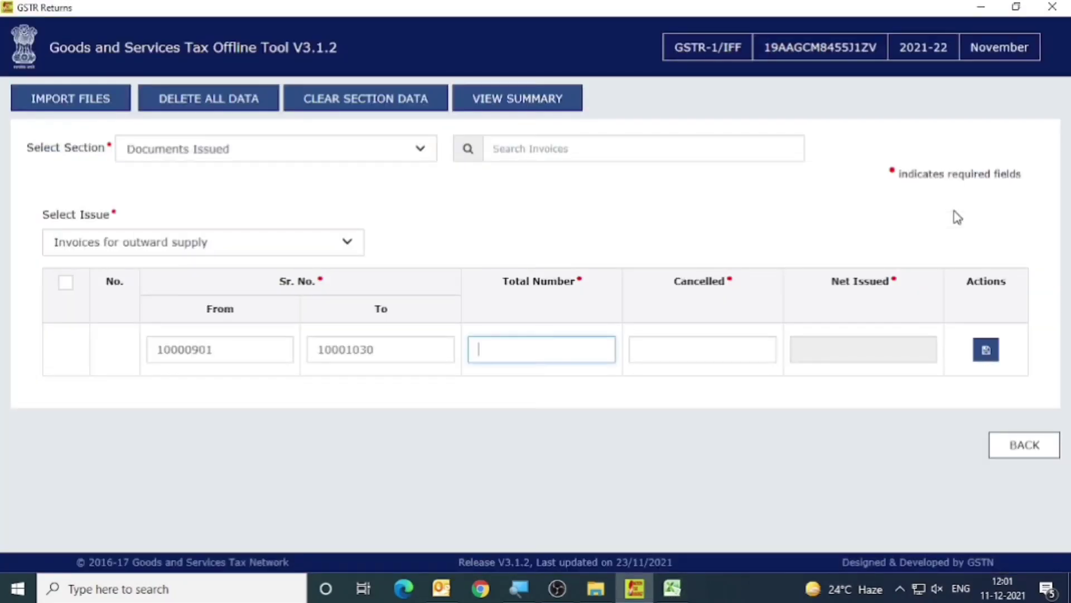
{"action": "key", "text": "Tab"}
Look up the first series' cancelled count in Docs cell H5, enter 4 in the Cancelled field and save the row.
{"action": "key", "text": "alt+Tab"}
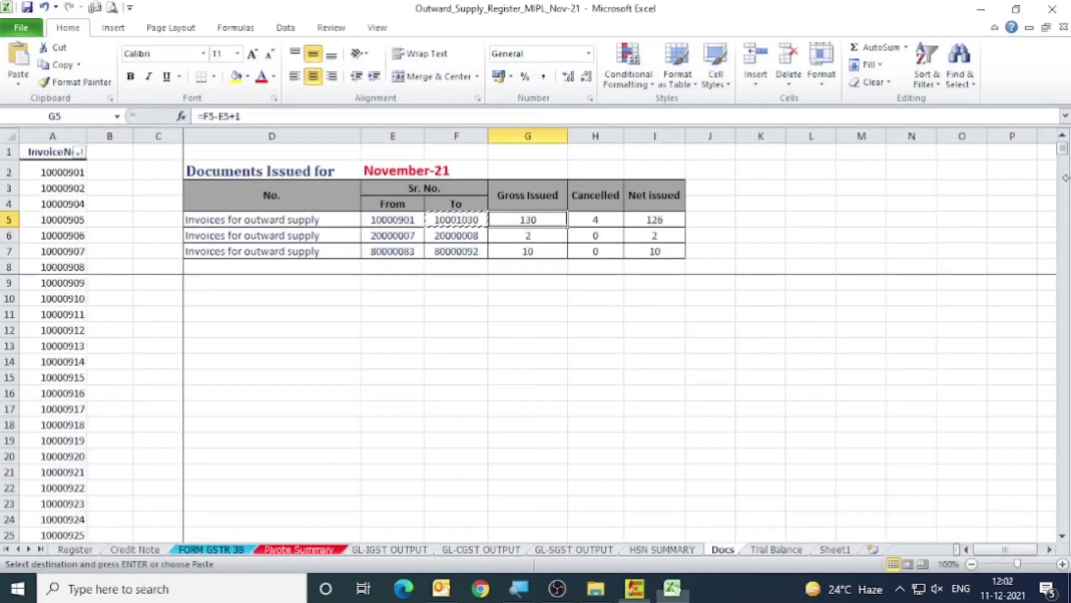
{"action": "left_click", "coordinate": [600, 223]}
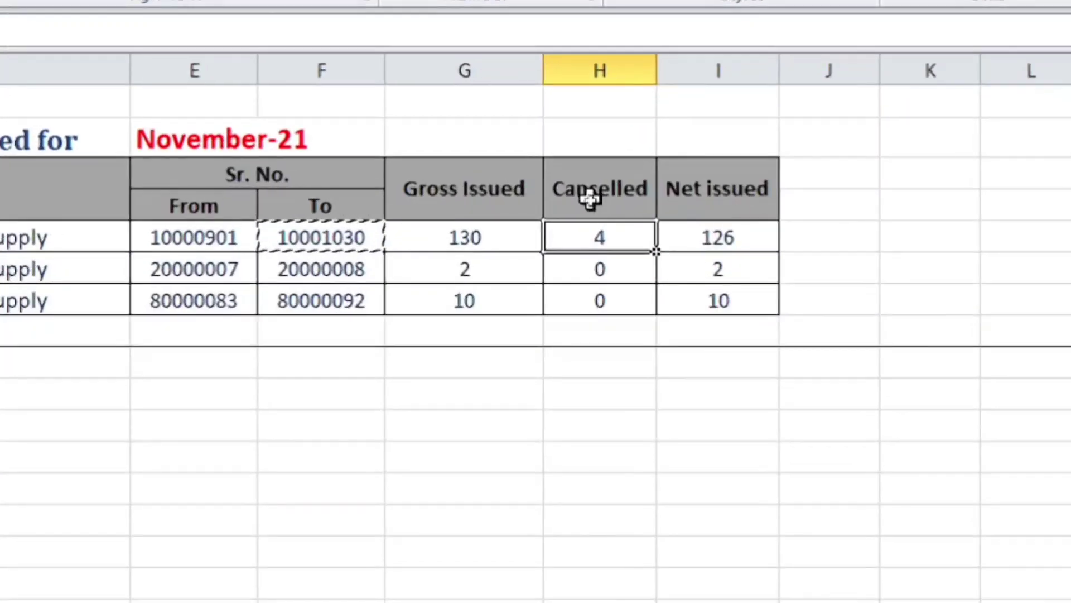
{"action": "key", "text": "alt+Tab"}
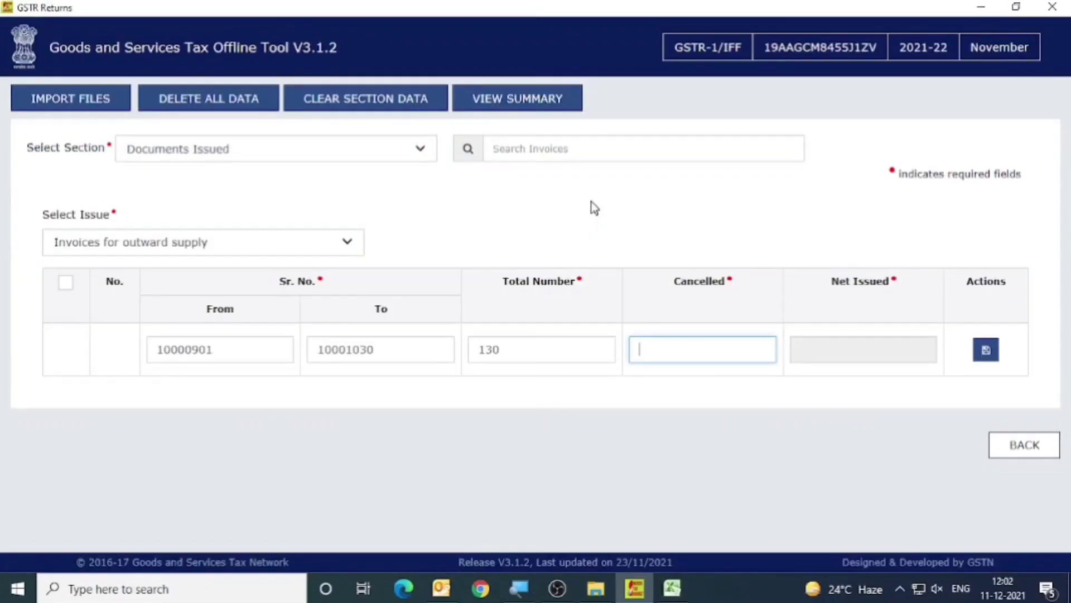
{"action": "key", "text": "Tab"}
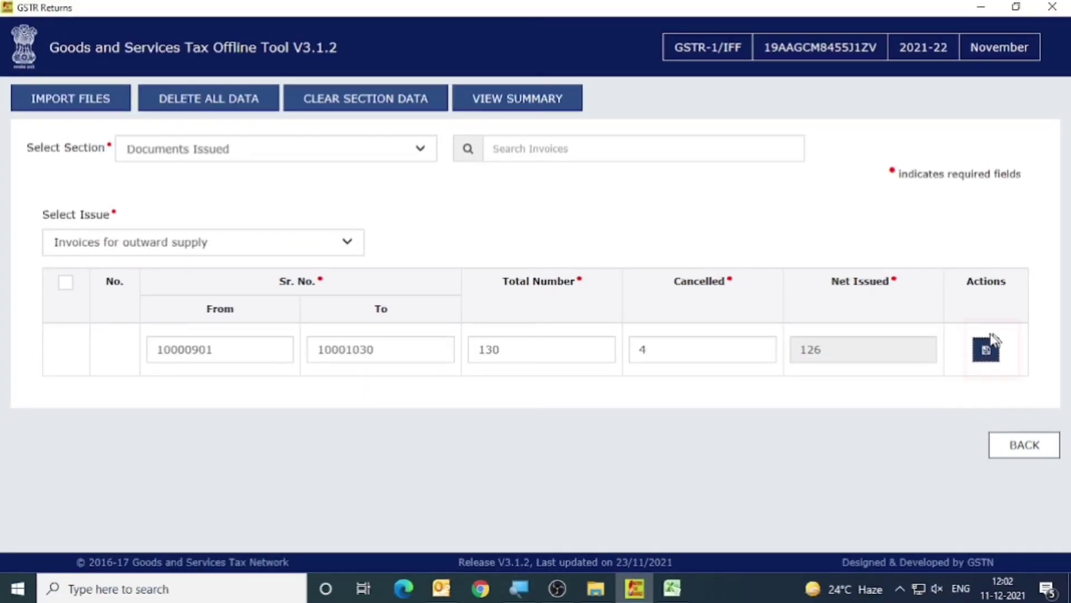
{"action": "left_click", "coordinate": [989, 356]}
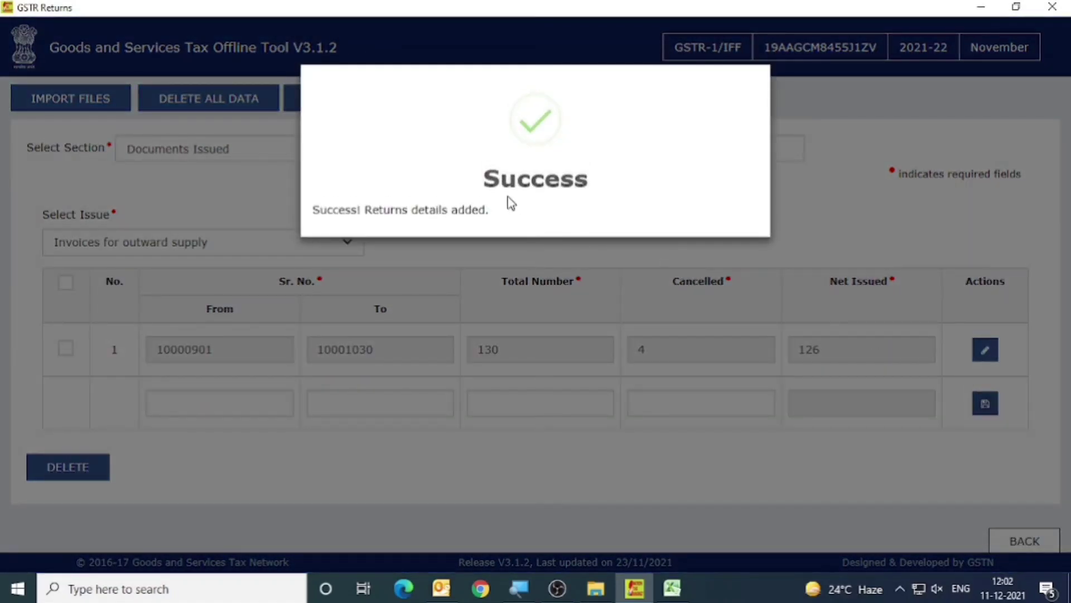
Copy the second series' starting number 20000007 from Docs cell E6 into the From field of the new empty row.
{"action": "key", "text": "alt+Tab"}
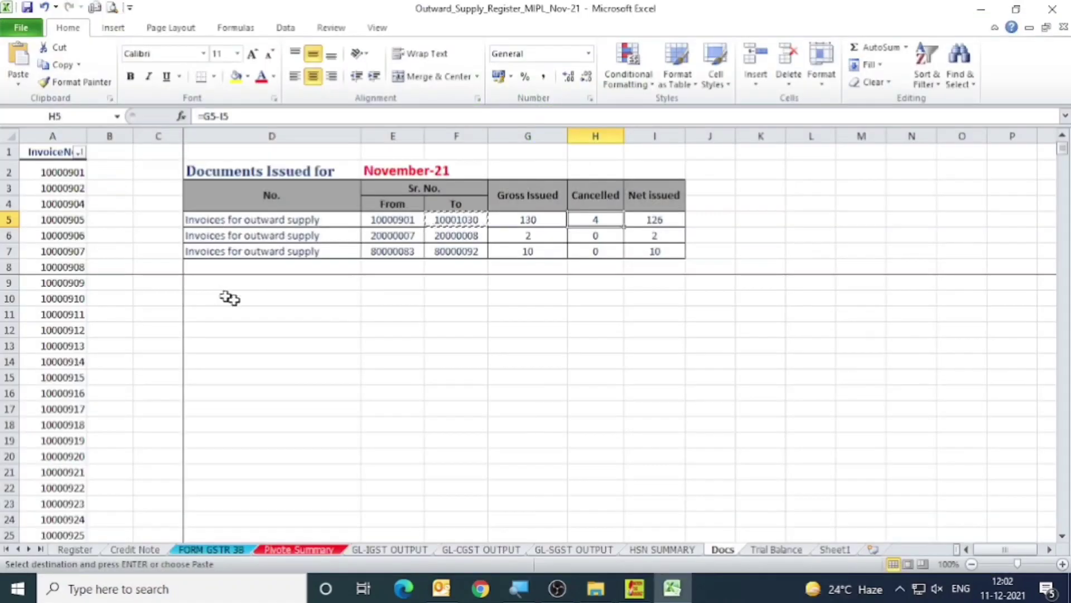
{"action": "left_click", "coordinate": [233, 237]}
{"action": "left_click", "coordinate": [391, 236]}
{"action": "key", "text": "alt+Tab"}
{"action": "key", "text": "ctrl+v"}
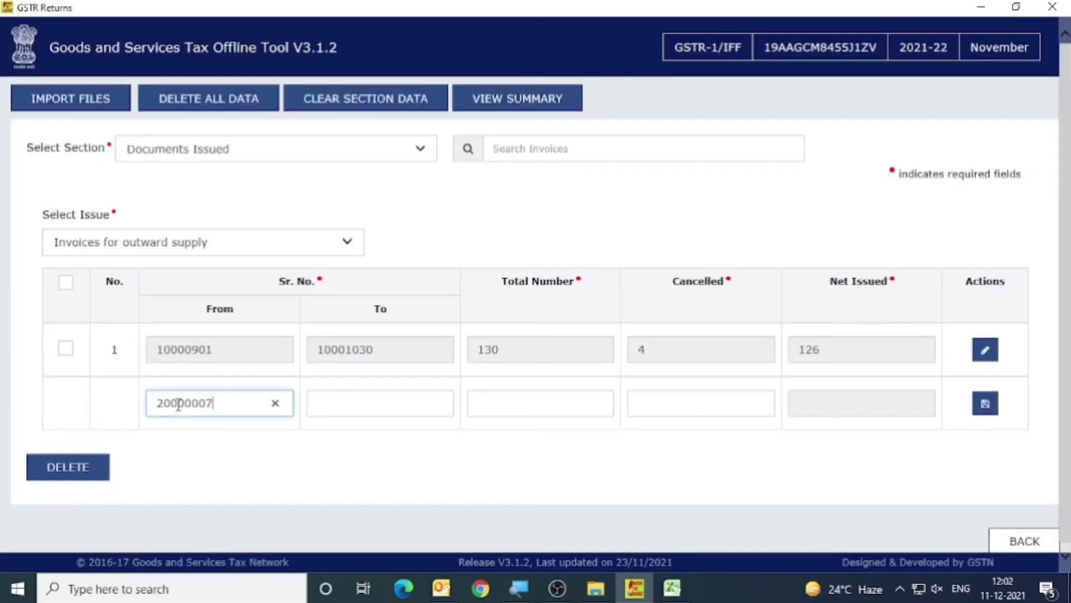
Copy the second series' ending number 20000008 from Docs cell F6 into the To field of its row.
{"action": "key", "text": "Tab"}
{"action": "key", "text": "alt+Tab"}
{"action": "left_click", "coordinate": [457, 234]}
{"action": "key", "text": "ctrl+c"}
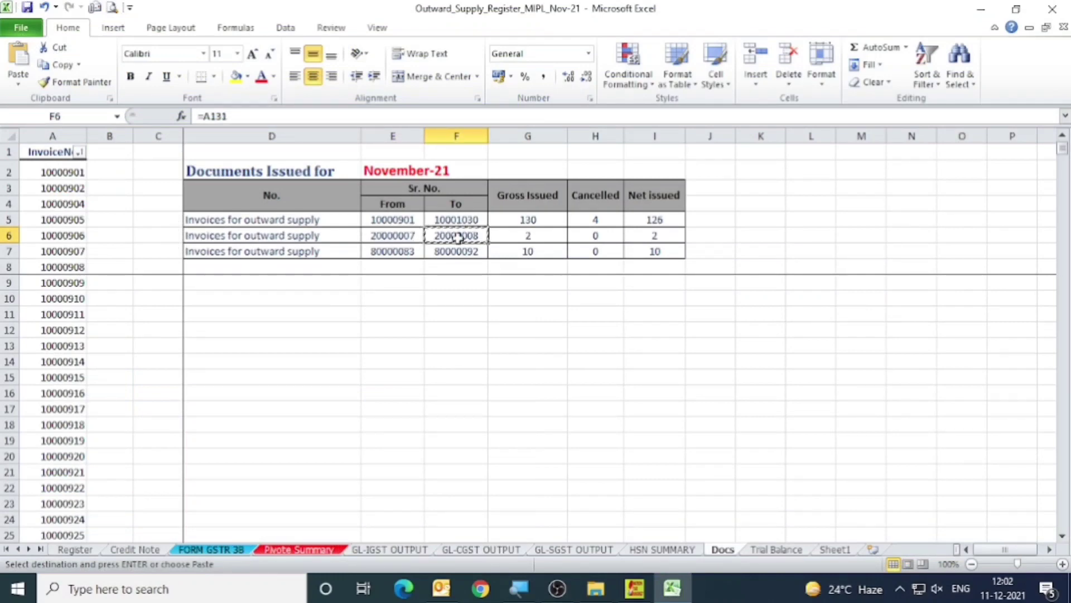
{"action": "key", "text": "alt+Tab"}
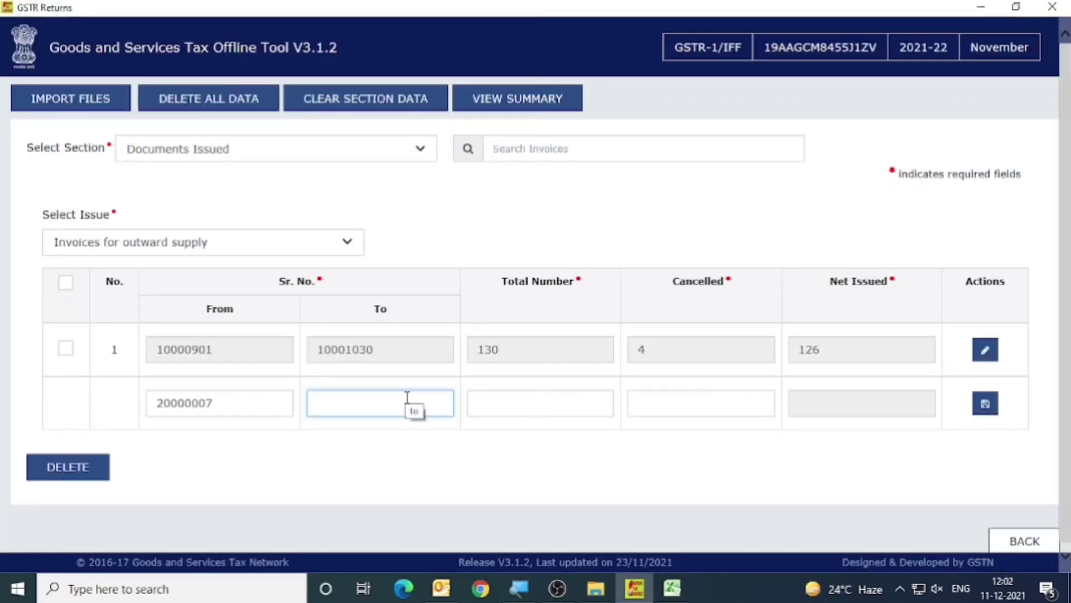
{"action": "key", "text": "ctrl+v"}
{"action": "key", "text": "Tab"}
Enter the second series' gross issued count 2 from Docs cell G6 in the Total Number field.
{"action": "key", "text": "alt+Tab"}
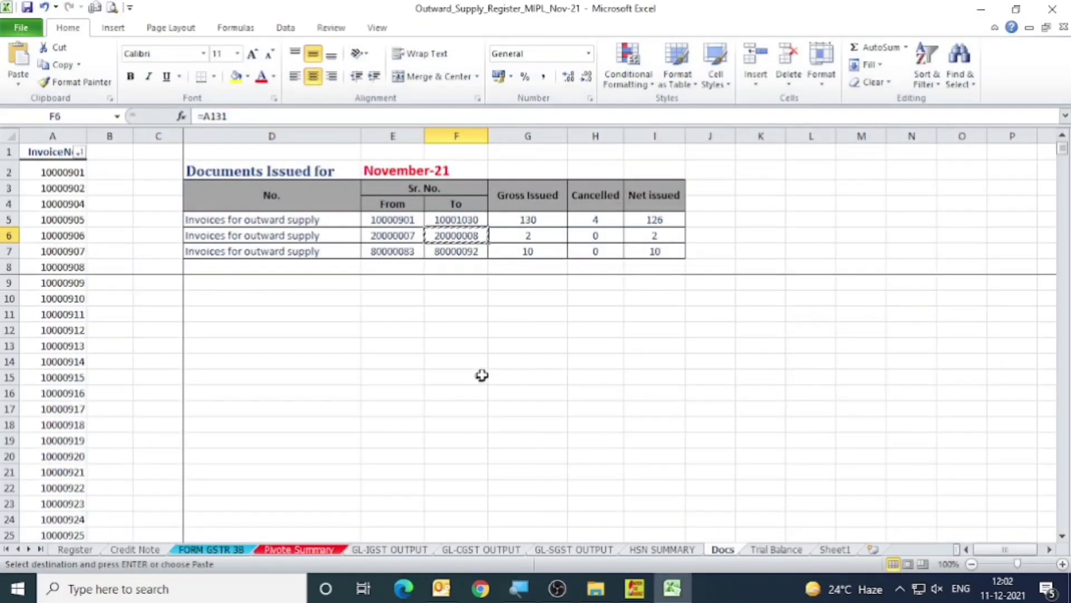
{"action": "left_click", "coordinate": [522, 232]}
{"action": "key", "text": "ctrl+c"}
{"action": "key", "text": "alt+Tab"}
{"action": "key", "text": "Tab"}
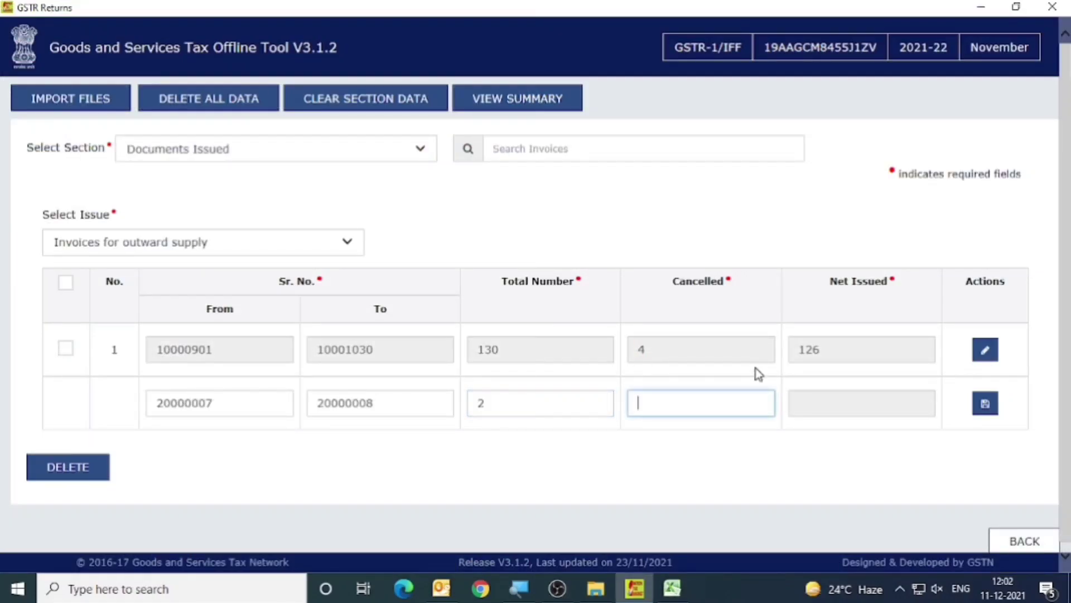
Check the second series' cancelled count in the Docs sheet, enter 0 in the Cancelled field and save the row.
{"action": "key", "text": "alt+Tab"}
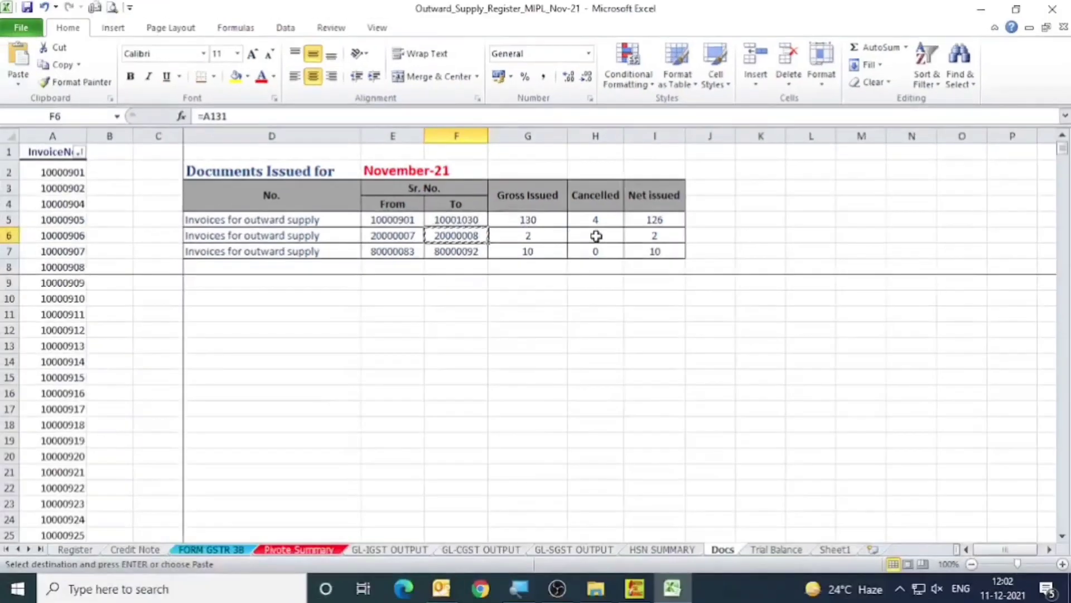
{"action": "key", "text": "alt+Tab"}
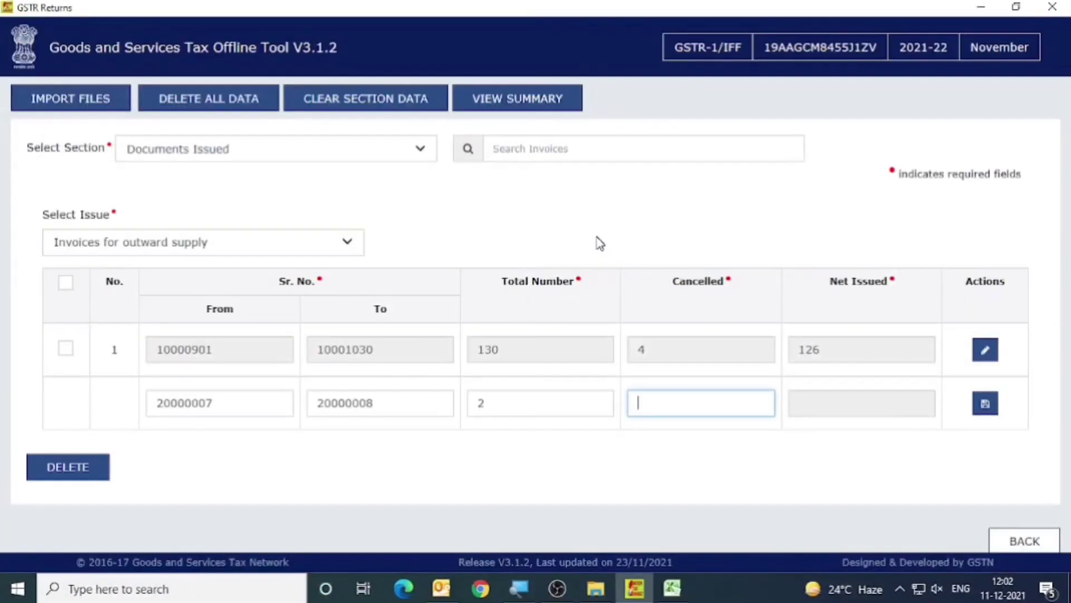
{"action": "type", "text": "0"}
{"action": "key", "text": "Tab"}
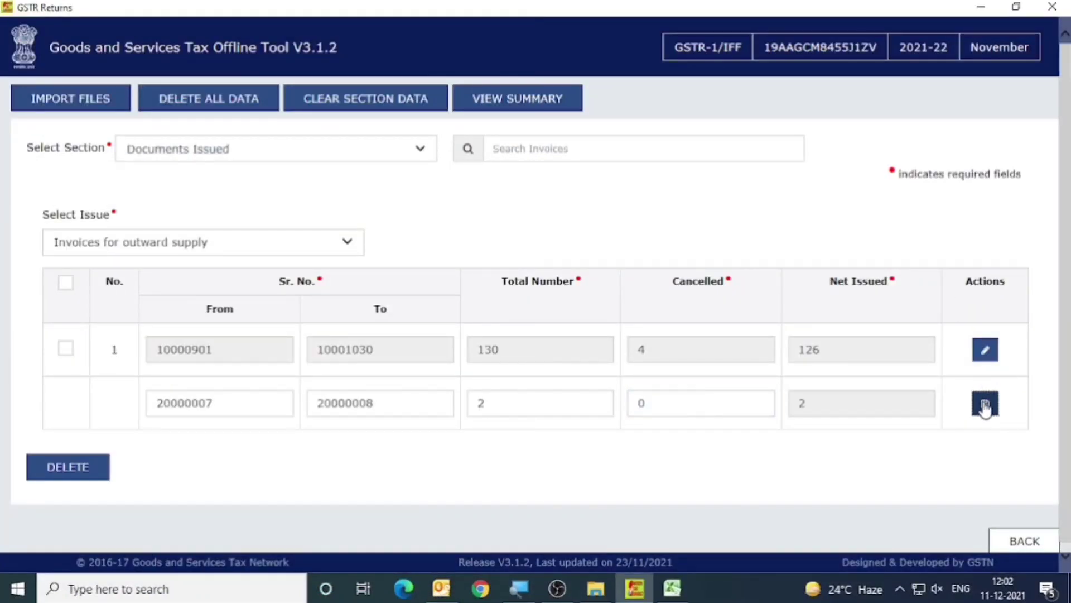
{"action": "left_click", "coordinate": [985, 404]}
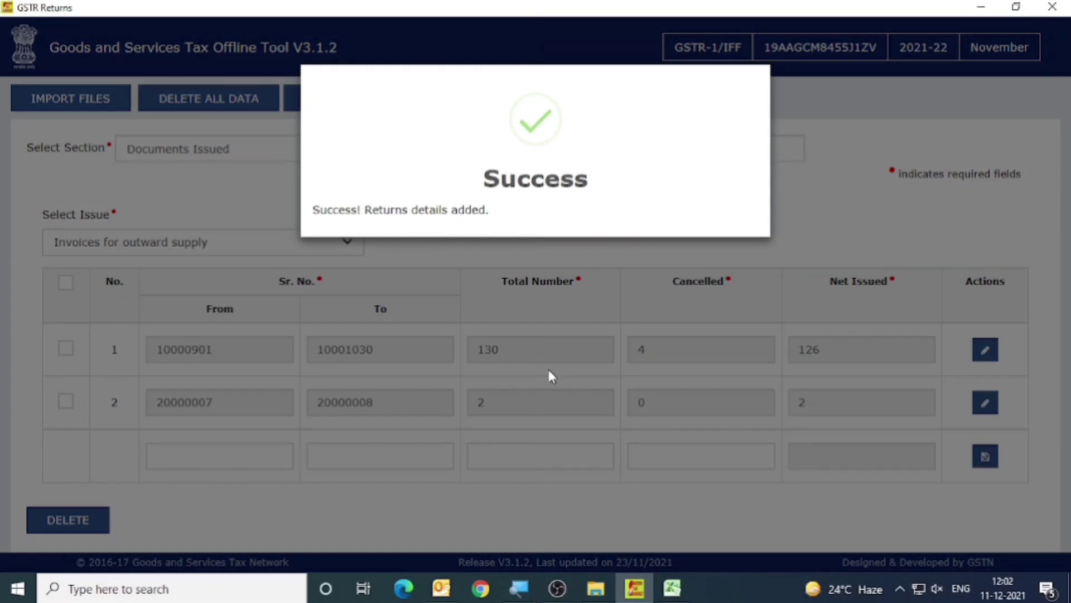
Copy the third series' starting number 80000083 from Docs cell E7 into the From field of the new empty row.
{"action": "key", "text": "alt+Tab"}
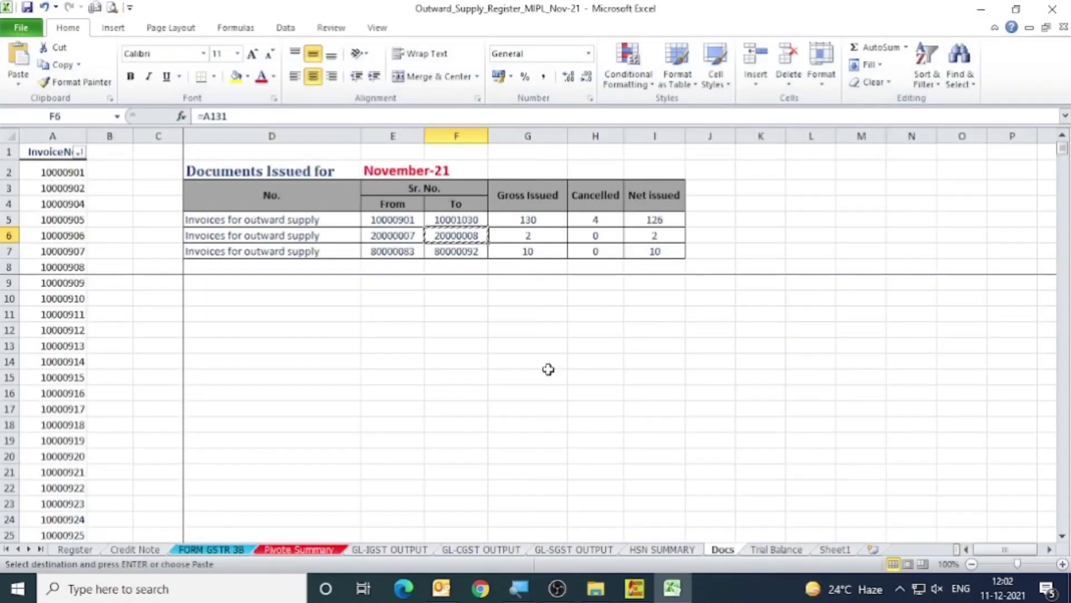
{"action": "left_click", "coordinate": [287, 254]}
{"action": "left_click", "coordinate": [395, 251]}
{"action": "key", "text": "ctrl+c"}
{"action": "key", "text": "alt+Tab"}
{"action": "left_click", "coordinate": [191, 449]}
{"action": "key", "text": "ctrl+v"}
Copy the third series' ending number 80000092 from Docs cell F7 into the To field of its row.
{"action": "key", "text": "alt+Tab"}
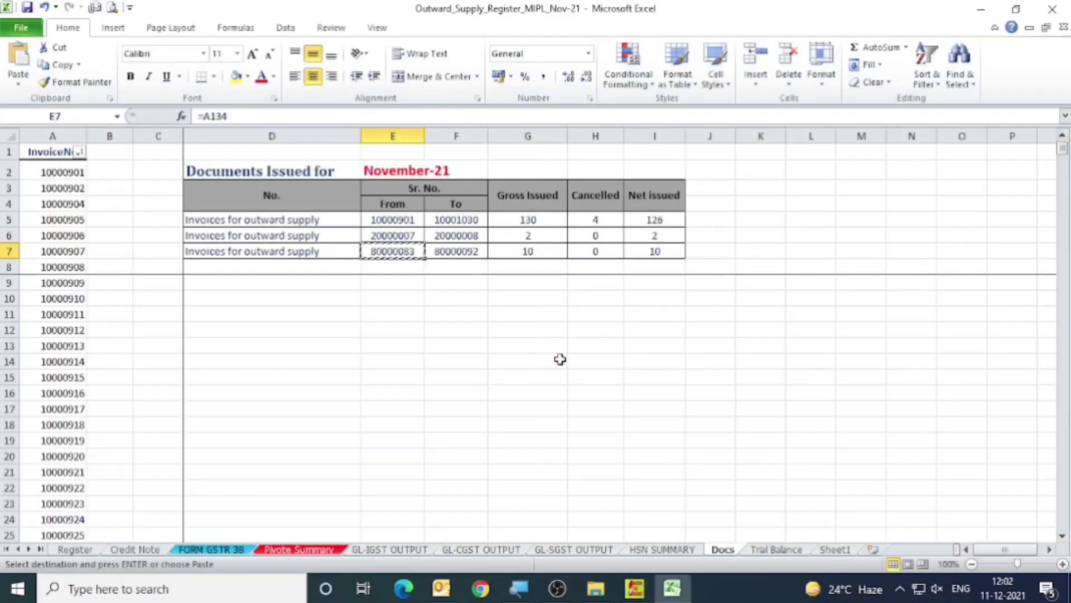
{"action": "left_click", "coordinate": [469, 252]}
{"action": "key", "text": "ctrl+c"}
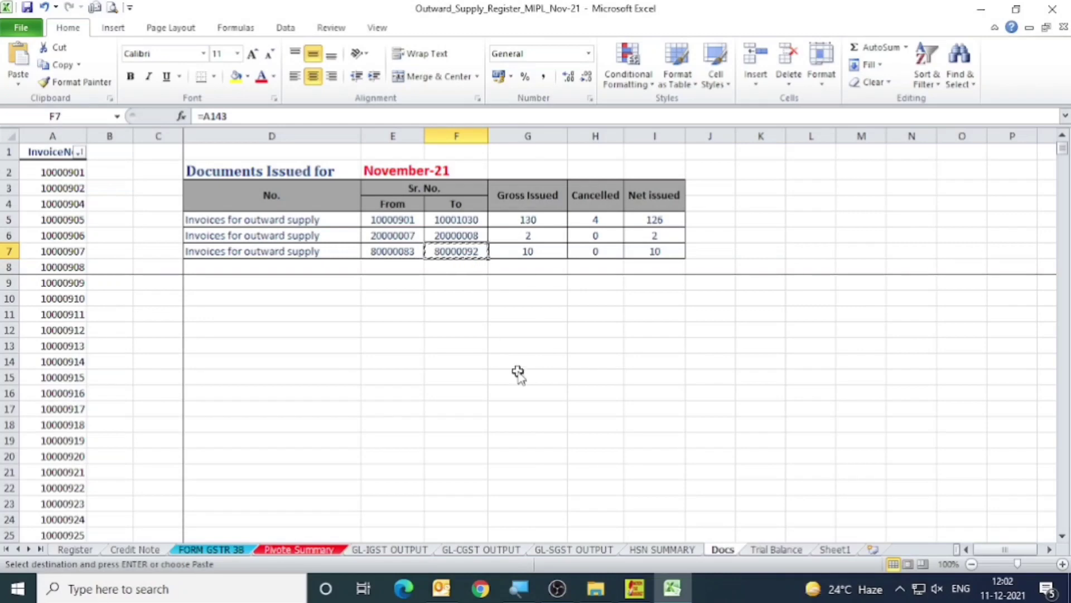
{"action": "key", "text": "alt+Tab"}
{"action": "left_click", "coordinate": [404, 455]}
{"action": "key", "text": "ctrl+v"}
{"action": "key", "text": "Tab"}
Look up the third series' gross issued count in the Docs sheet and enter 10 as its Total Number.
{"action": "key", "text": "alt+Tab"}
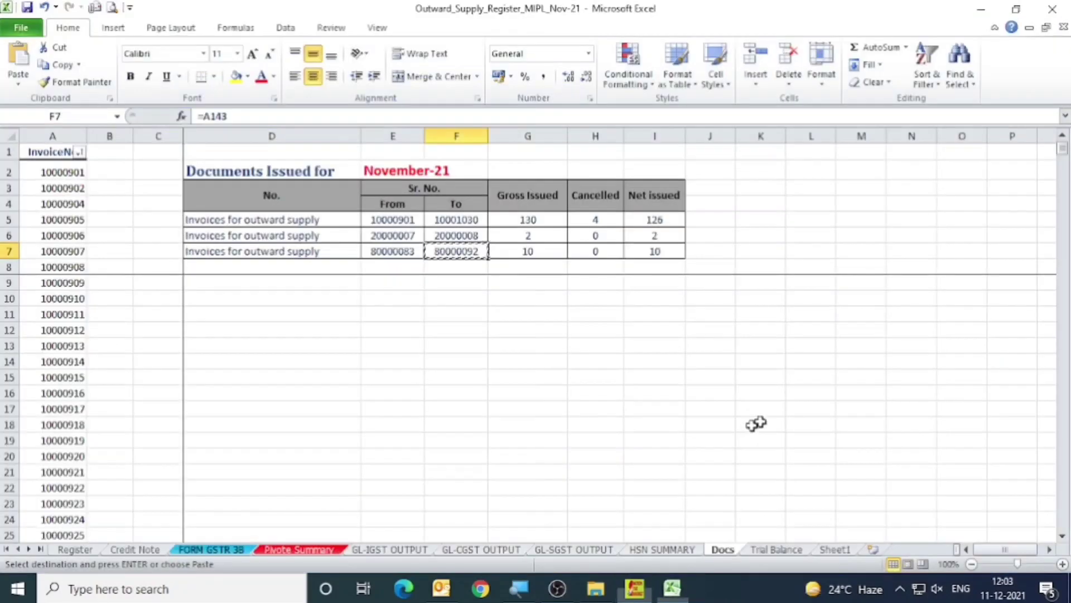
{"action": "key", "text": "alt+Tab"}
{"action": "key", "text": "Tab"}
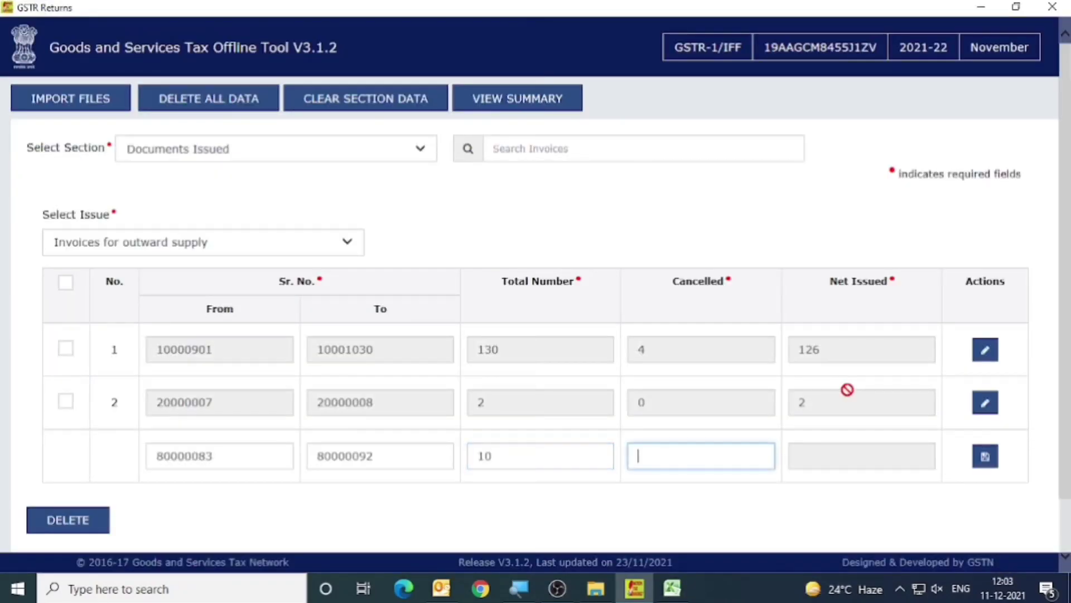
Check the third series' cancelled count in the Docs sheet, enter 0 in the Cancelled field and save the row.
{"action": "key", "text": "alt+Tab"}
{"action": "key", "text": "alt+Tab"}
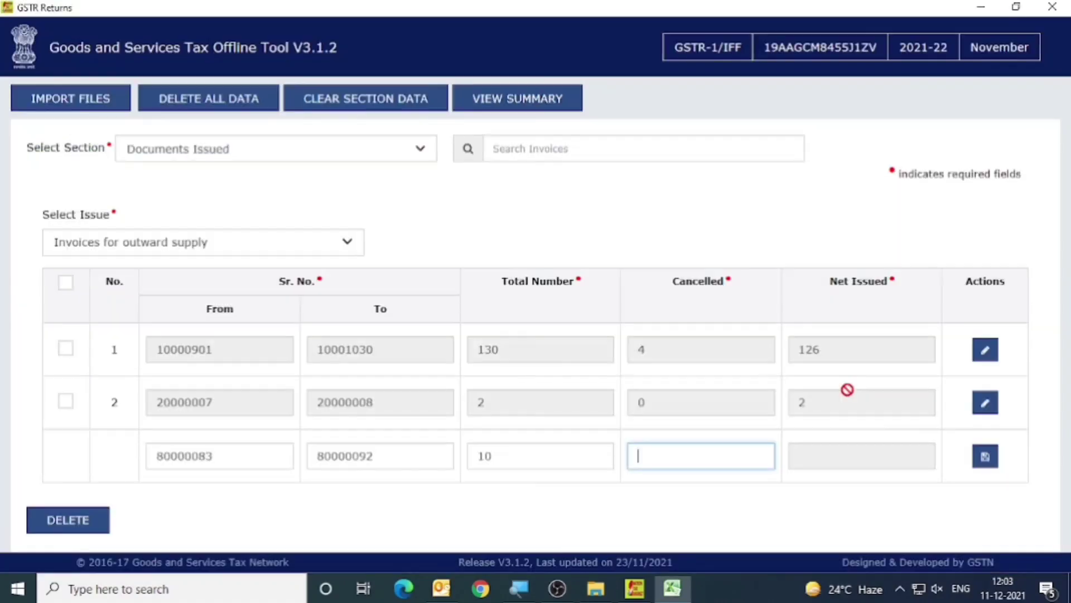
{"action": "type", "text": "0"}
{"action": "key", "text": "Tab"}
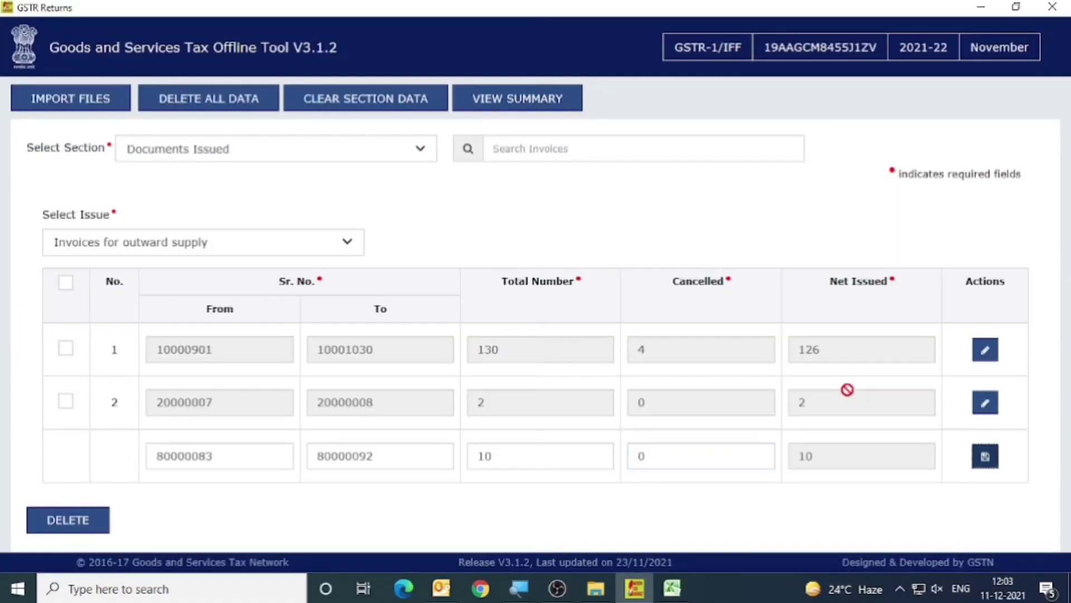
{"action": "left_click", "coordinate": [983, 455]}
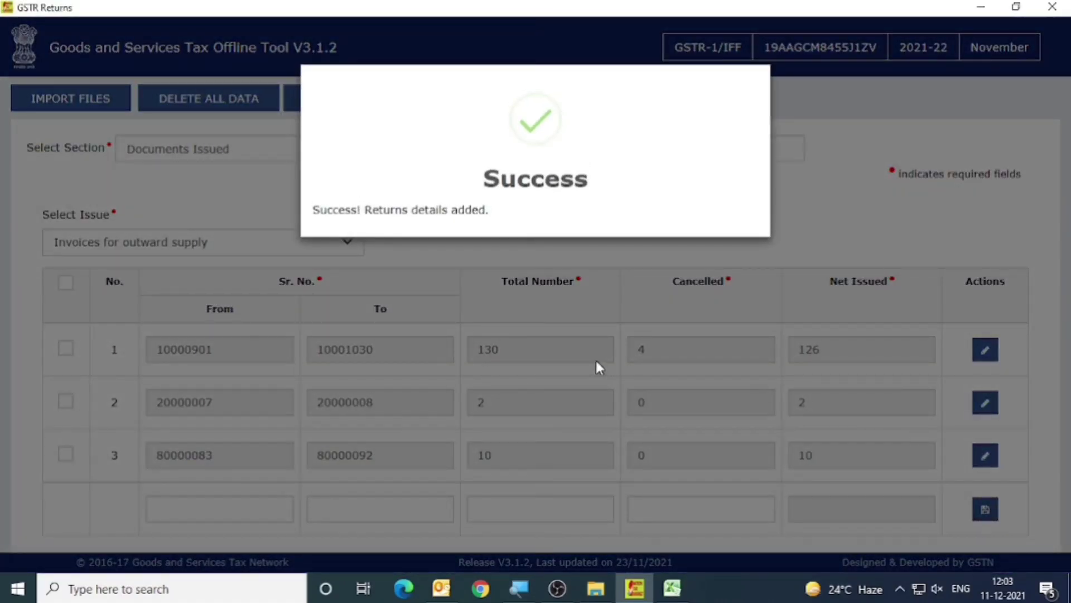
Select the Documents Issued table, D2:I9, in the workbook's Docs sheet to review the three invoice series.
{"action": "key", "text": "alt+Tab"}
{"action": "left_click", "coordinate": [237, 168]}
{"action": "left_click_drag", "start_coordinate": [237, 168], "coordinate": [682, 276]}
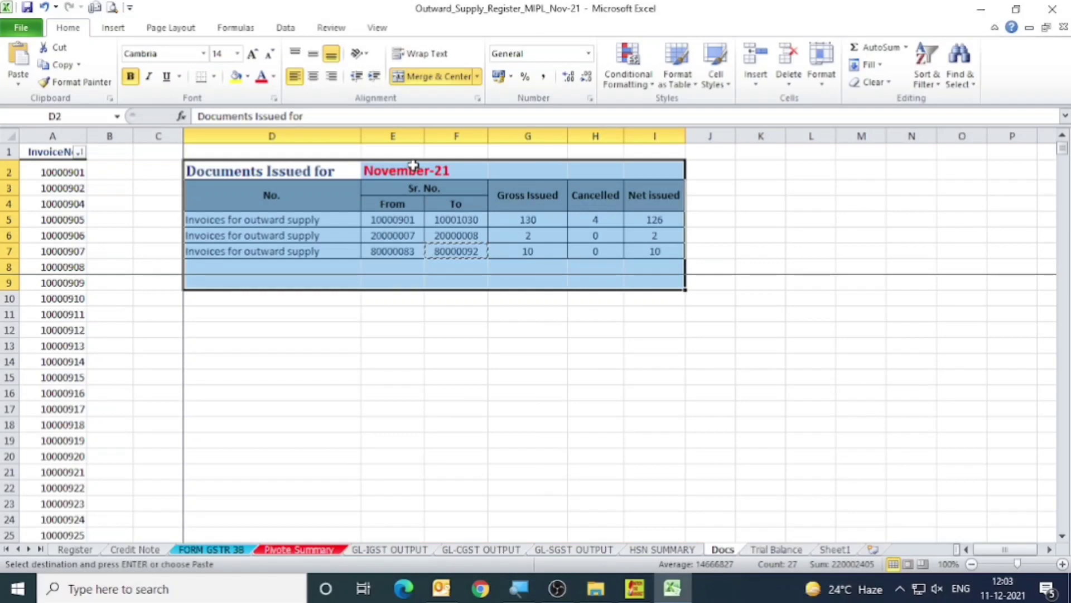
{"action": "key", "text": "ctrl+shift+plus"}
{"action": "key", "text": "Escape"}
Switch to the GST Offline Tool, view the return's section summary and generate the JSON file for GST portal upload.
{"action": "left_click", "coordinate": [631, 591]}
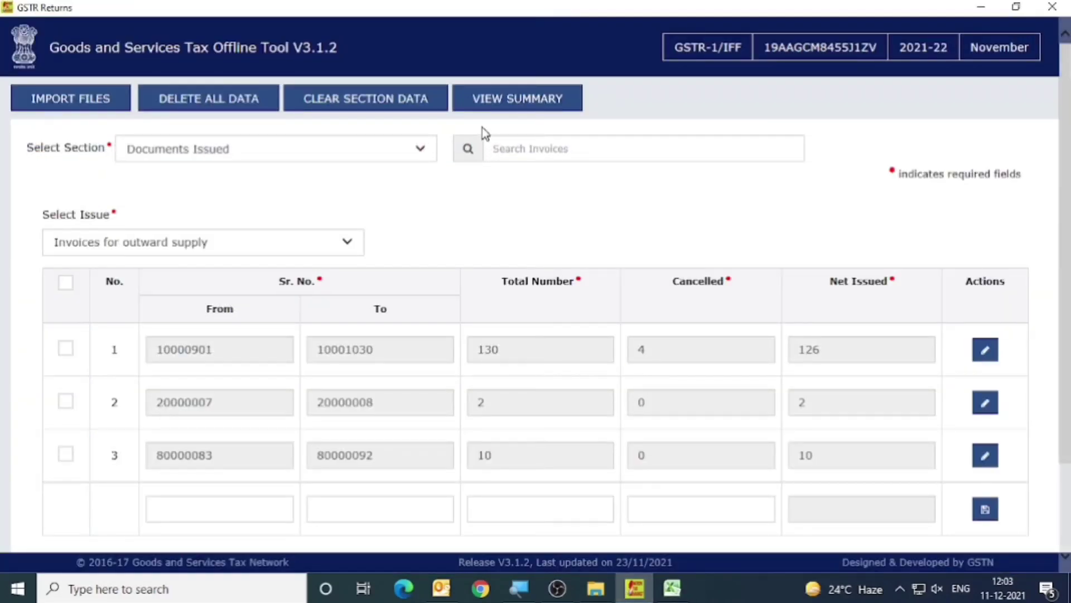
{"action": "left_click", "coordinate": [498, 103]}
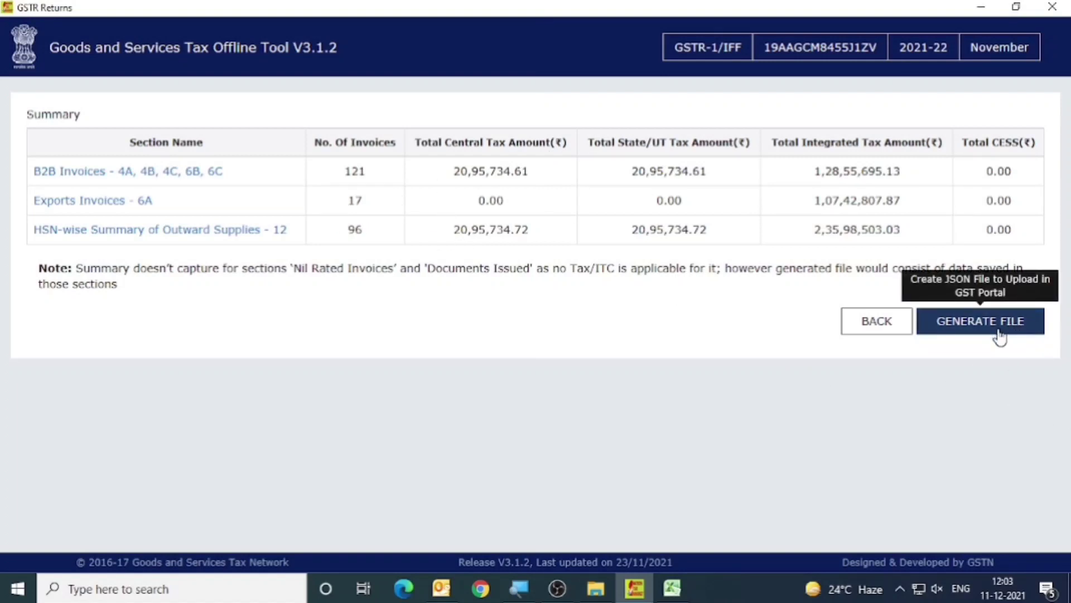
{"action": "left_click", "coordinate": [1025, 335]}
{"action": "left_click", "coordinate": [970, 332]}
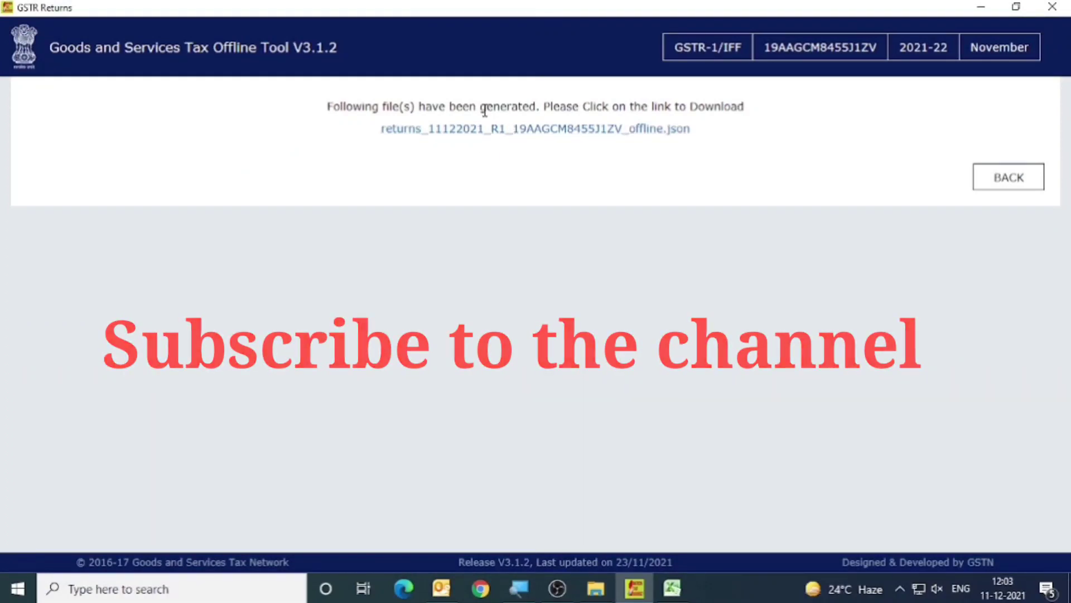
Download the generated returns JSON file and save it in a new folder created inside GSTR-1_Json.
{"action": "left_click", "coordinate": [531, 131]}
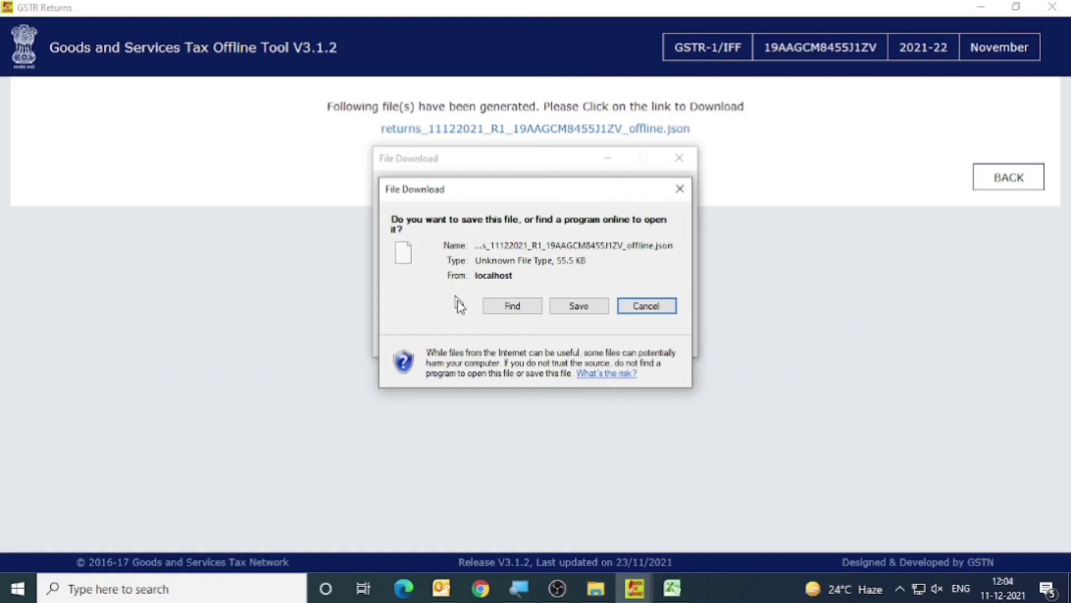
{"action": "left_click", "coordinate": [578, 307]}
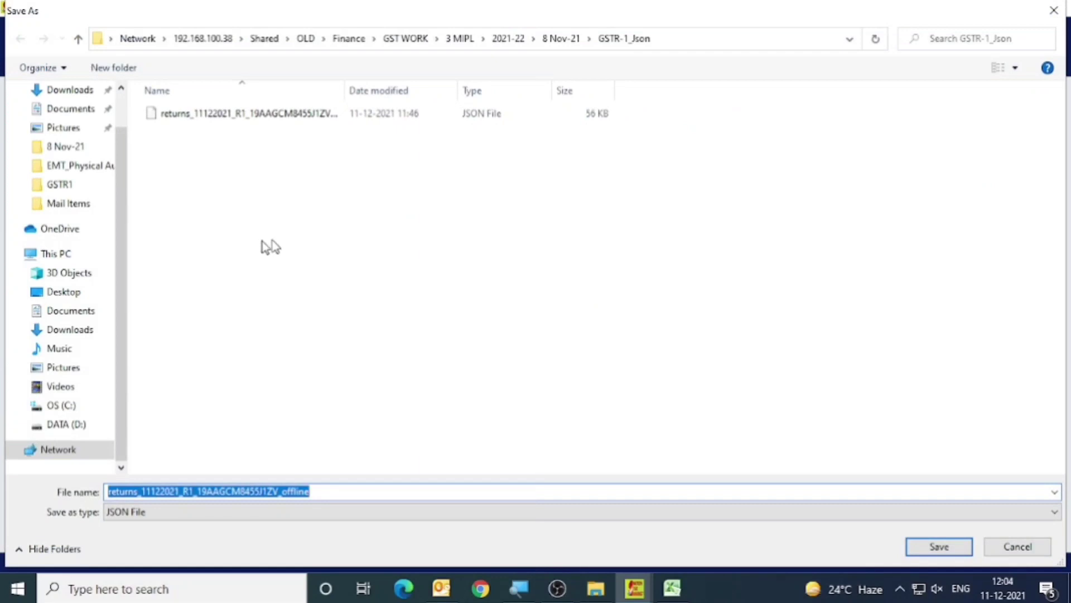
{"action": "left_click", "coordinate": [114, 69]}
{"action": "left_click", "coordinate": [234, 201]}
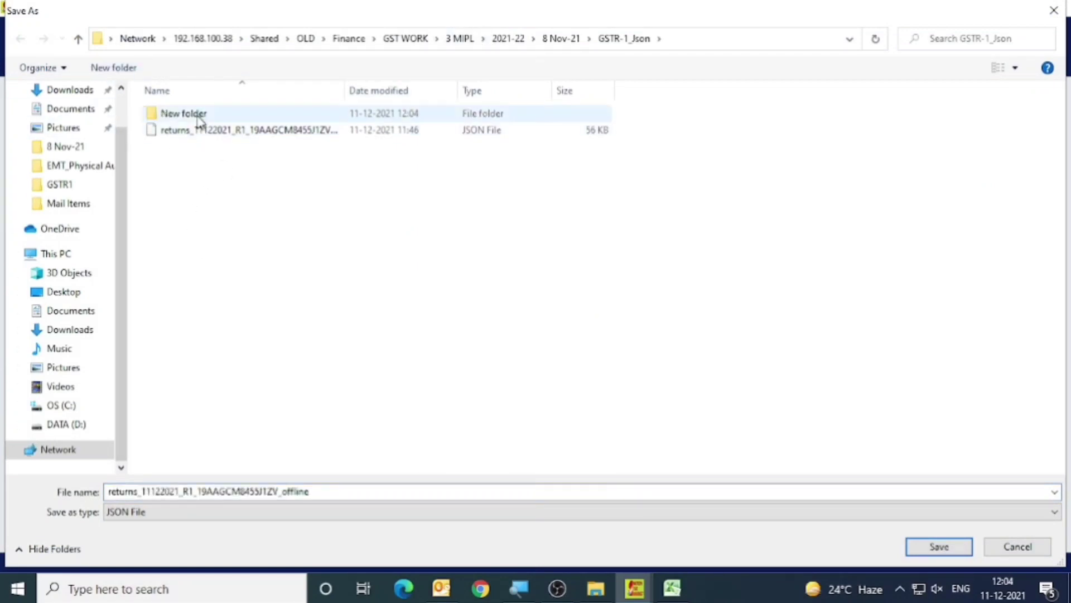
{"action": "double_click", "coordinate": [198, 117]}
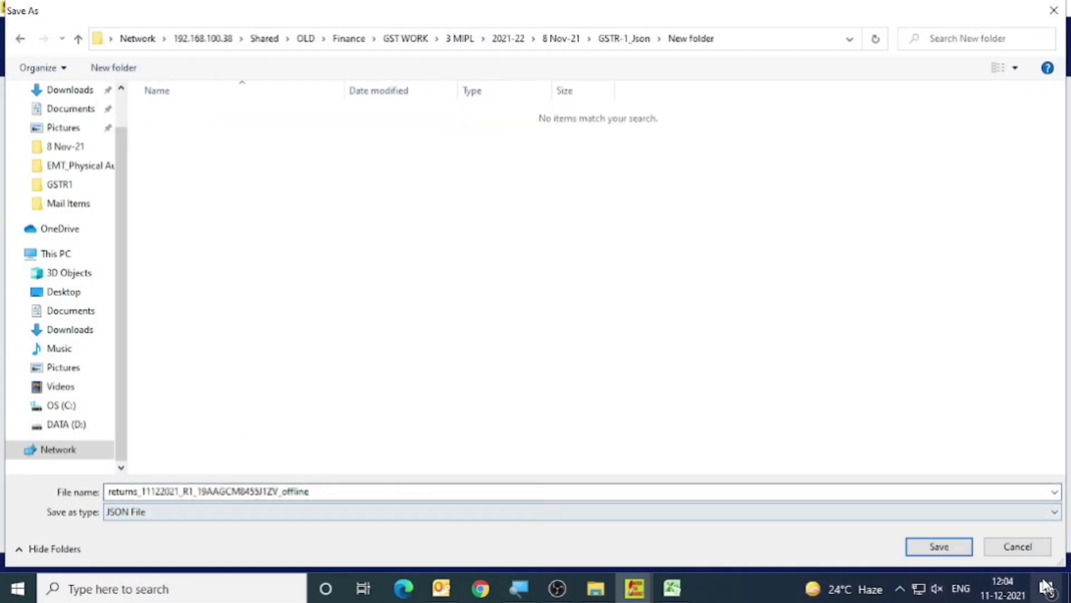
{"action": "left_click", "coordinate": [958, 547]}
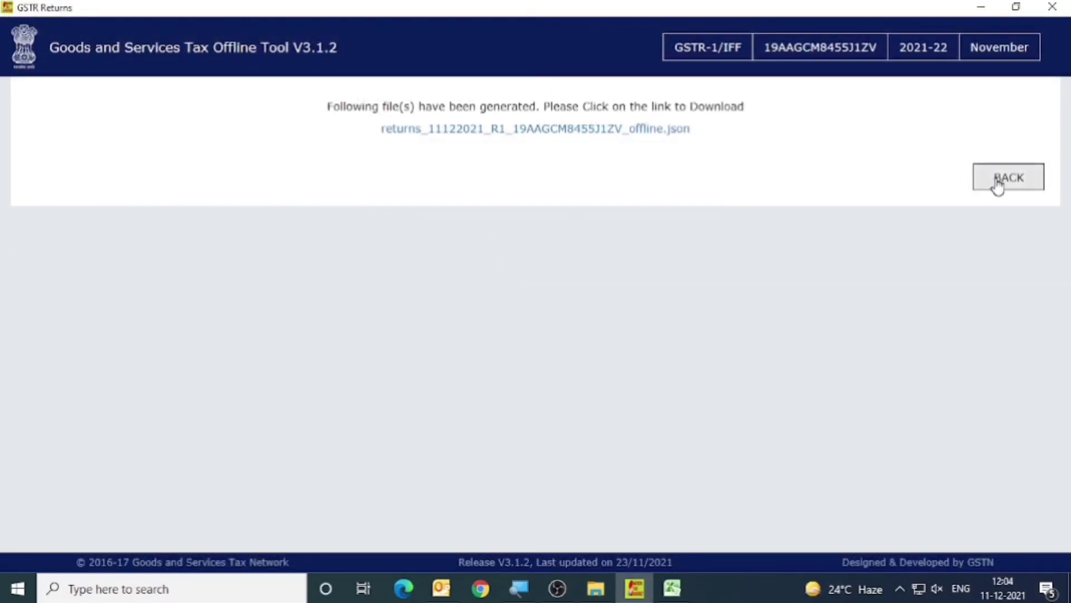
Return to the section summary, switch to File Explorer and open 3 MIPL > 2021-22 > 8 Nov-21 > GSTR-1_Json > New folder to check the saved JSON file.
{"action": "left_click", "coordinate": [1016, 184]}
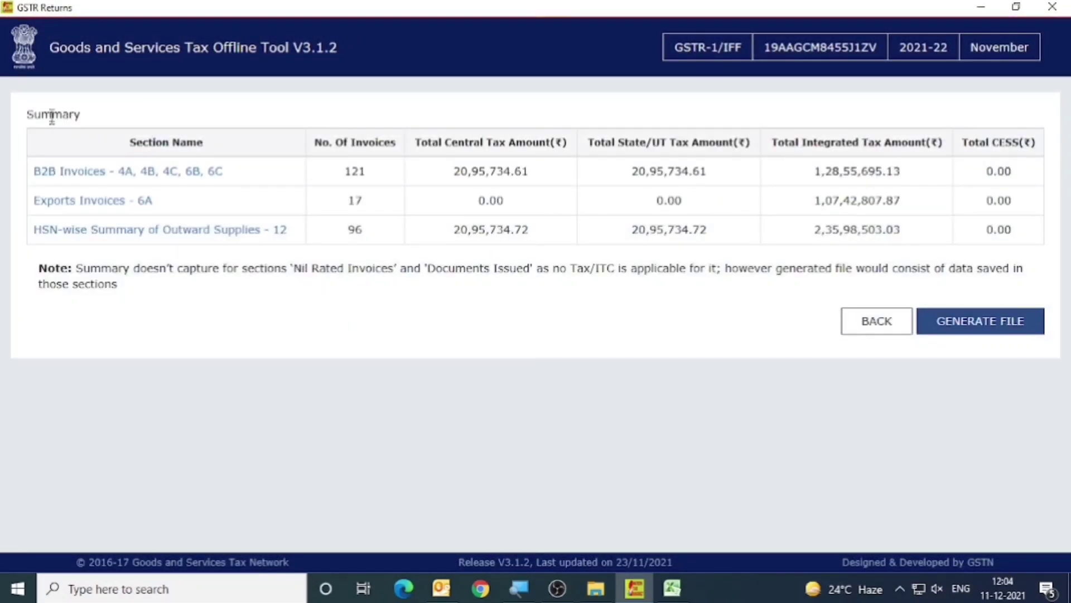
{"action": "left_click", "coordinate": [595, 588]}
{"action": "left_click", "coordinate": [400, 51]}
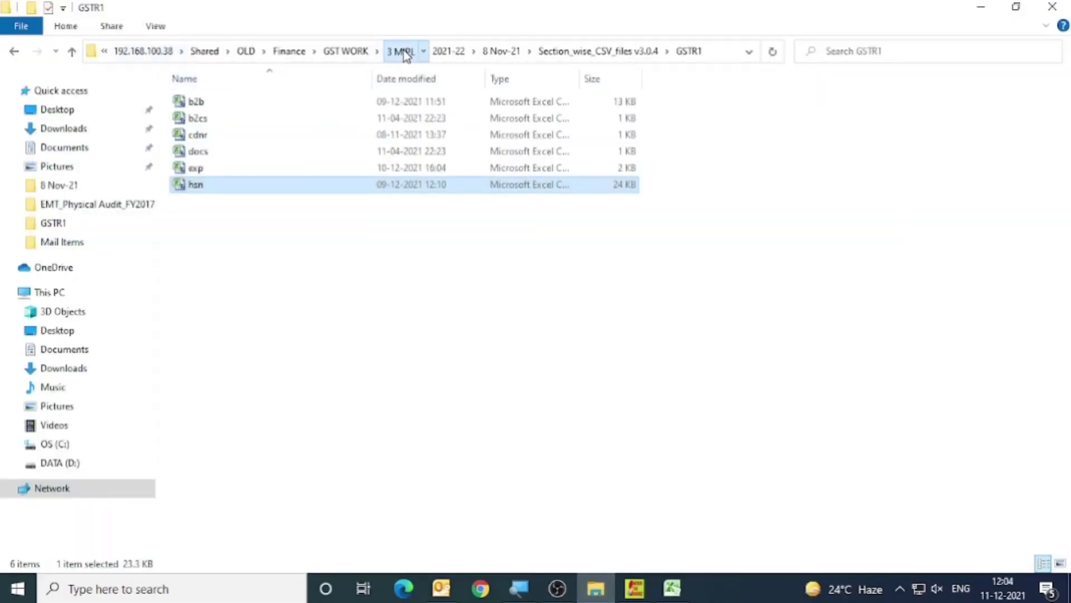
{"action": "double_click", "coordinate": [224, 180]}
{"action": "double_click", "coordinate": [218, 215]}
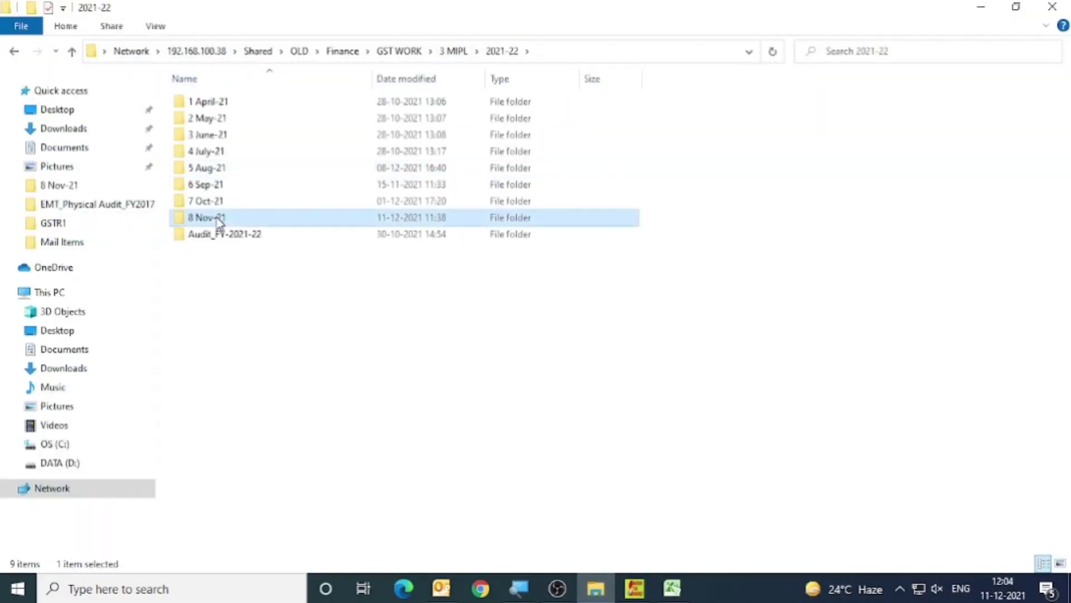
{"action": "left_click", "coordinate": [230, 104]}
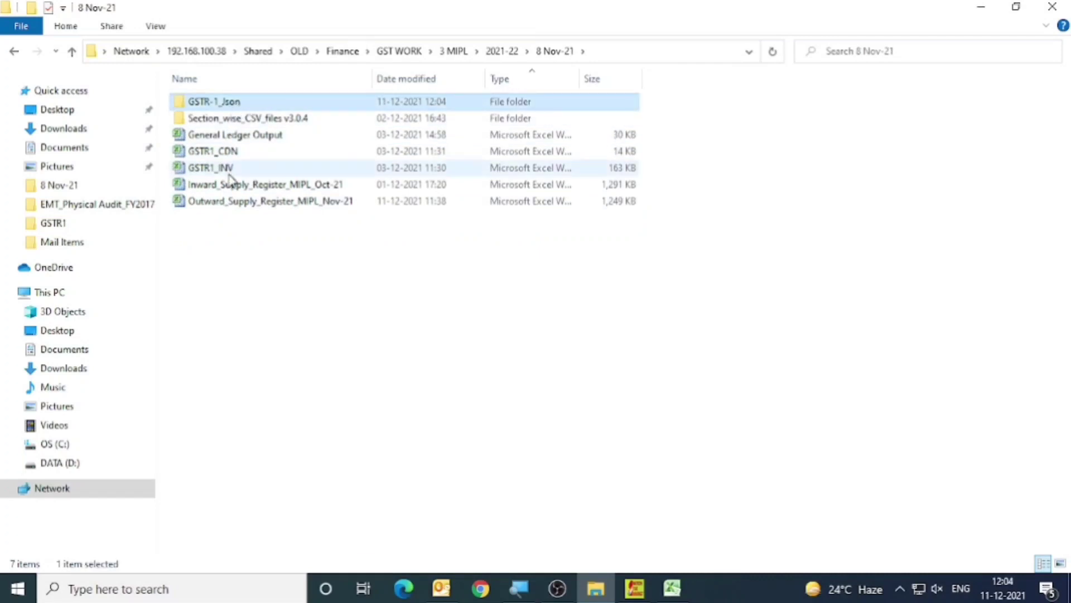
{"action": "double_click", "coordinate": [258, 104]}
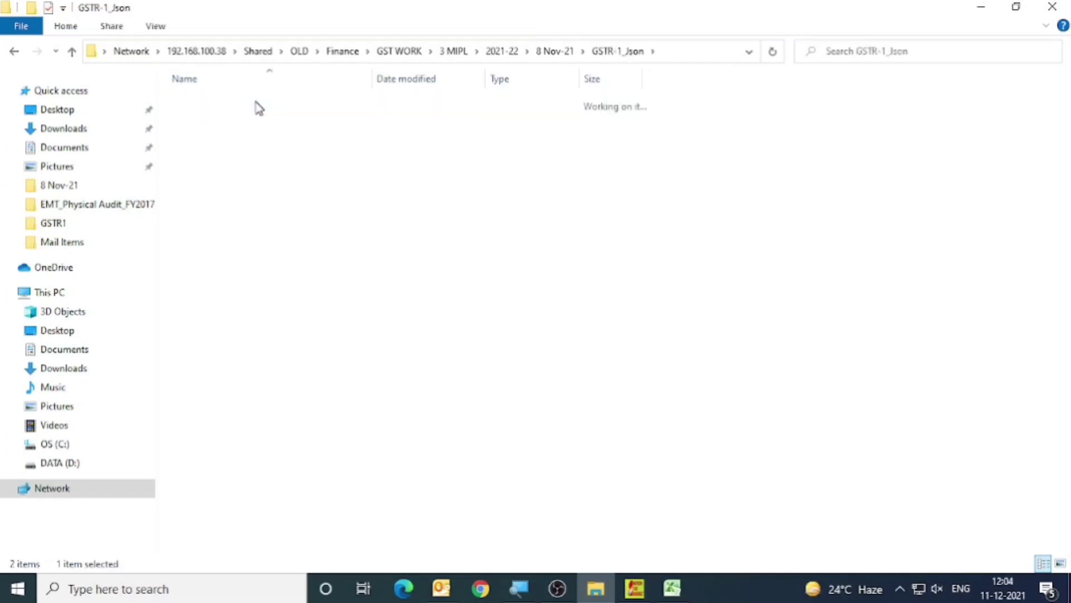
{"action": "double_click", "coordinate": [262, 105]}
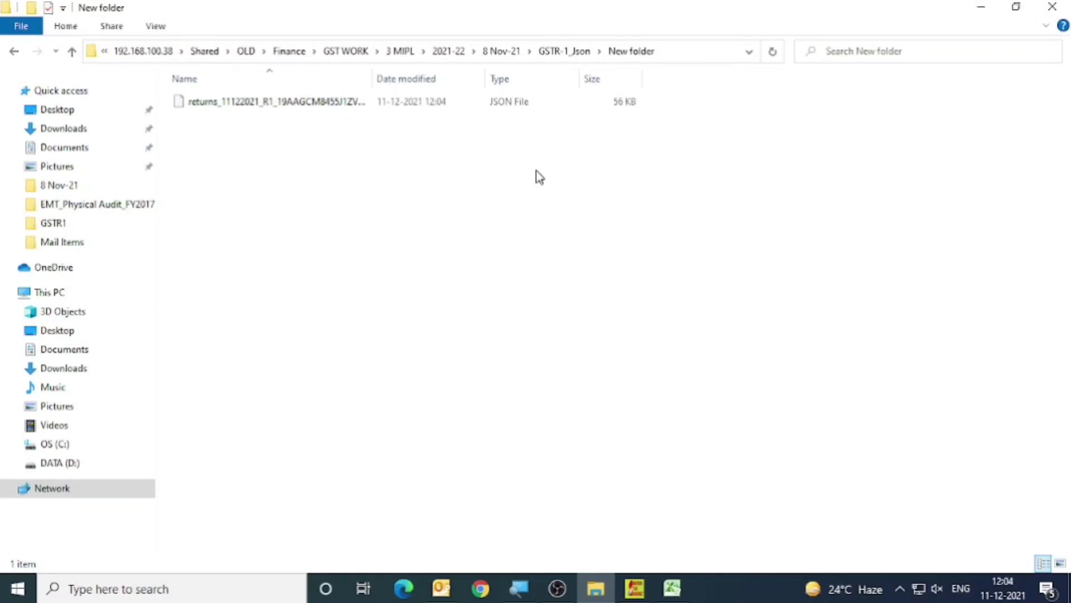
Switch to Chrome, open the Goods and Services Tax portal and log in with the username, account password and captcha characters.
{"action": "left_click", "coordinate": [482, 591]}
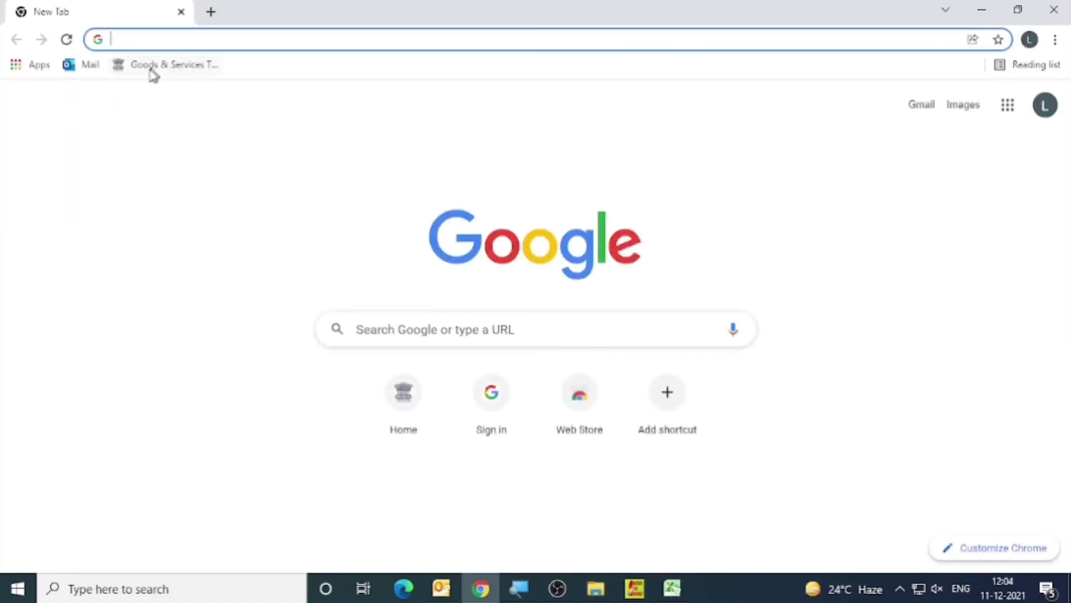
{"action": "left_click", "coordinate": [162, 64]}
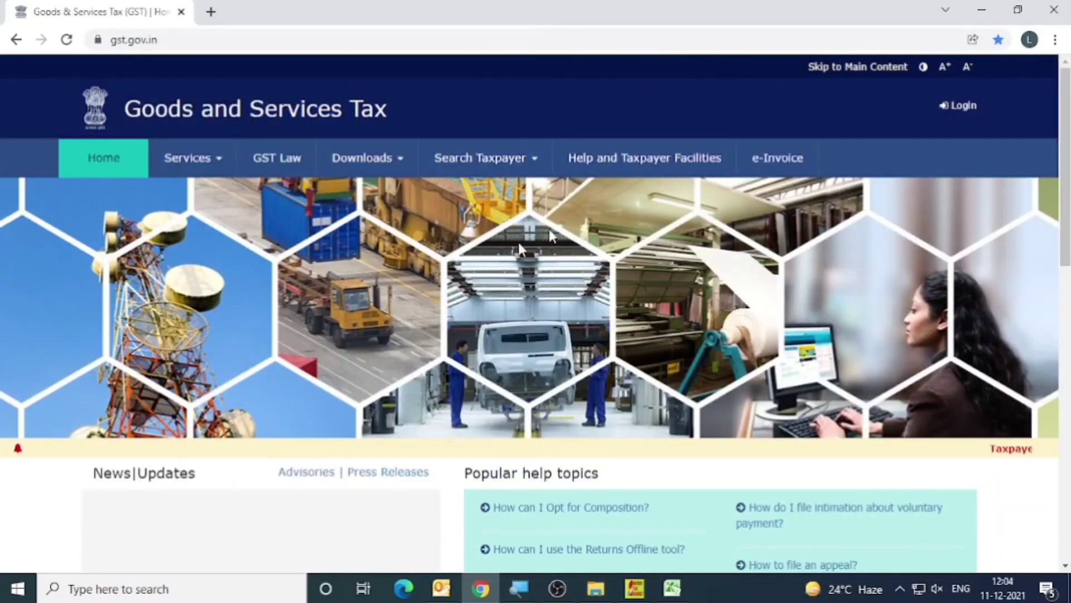
{"action": "left_click", "coordinate": [959, 106]}
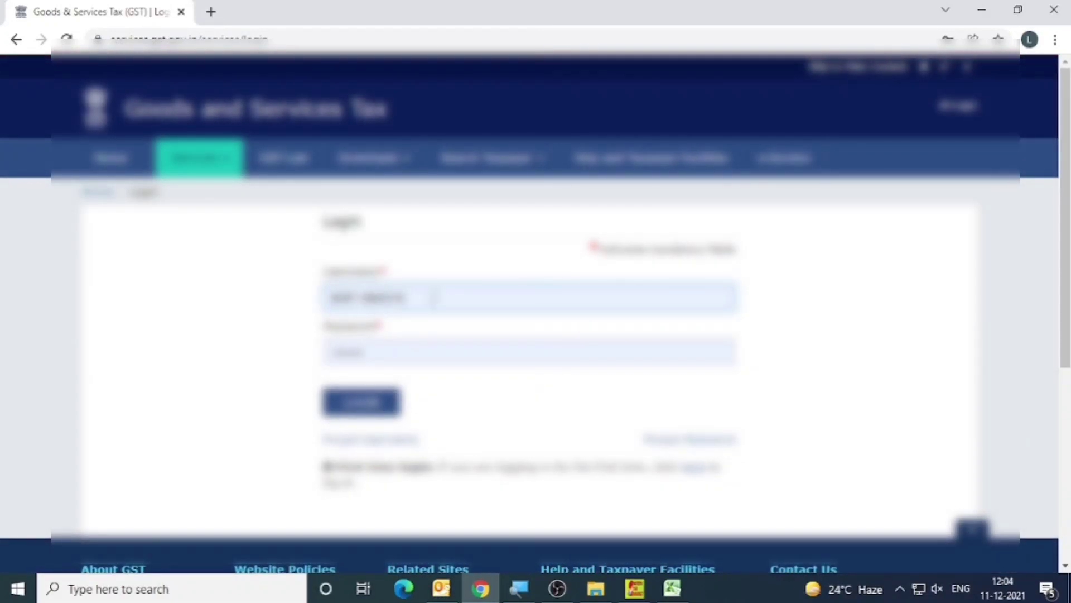
{"action": "left_click", "coordinate": [435, 297]}
{"action": "left_click", "coordinate": [410, 399]}
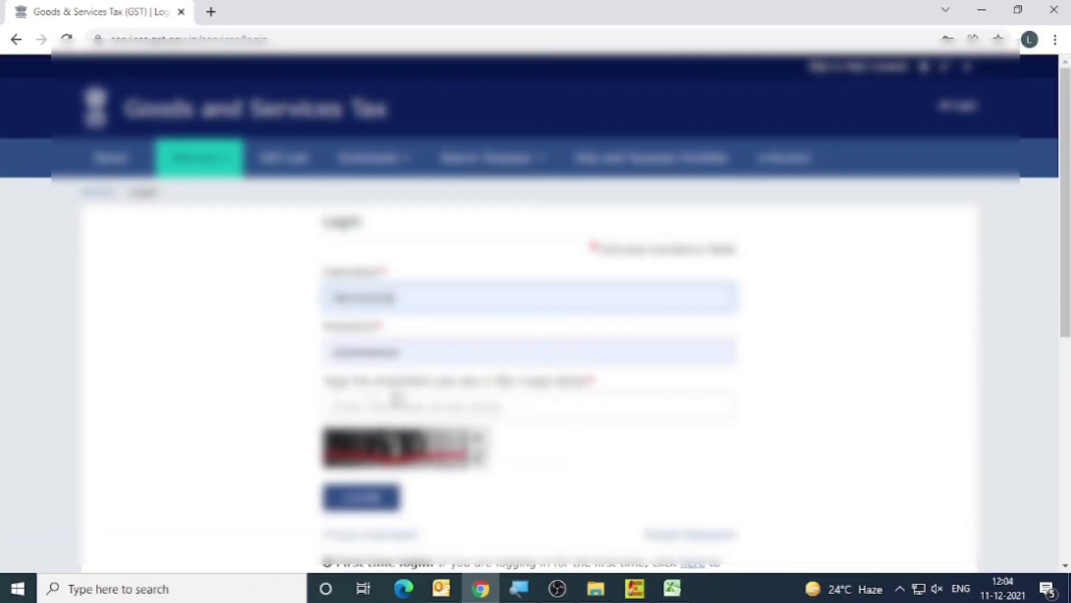
{"action": "left_click", "coordinate": [366, 408]}
{"action": "type", "text": "11"}
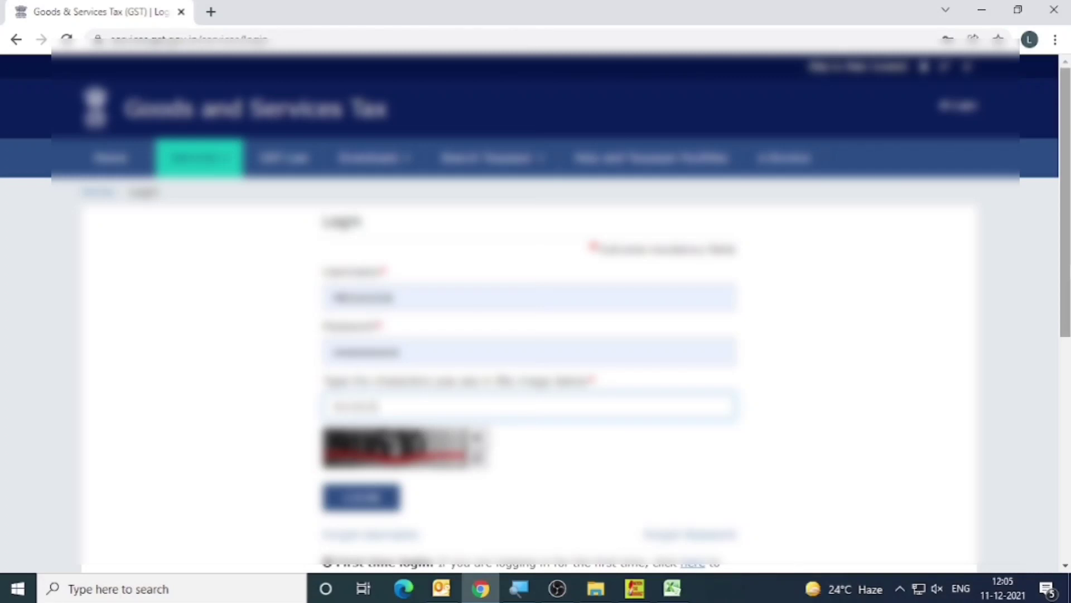
{"action": "key", "text": "Return"}
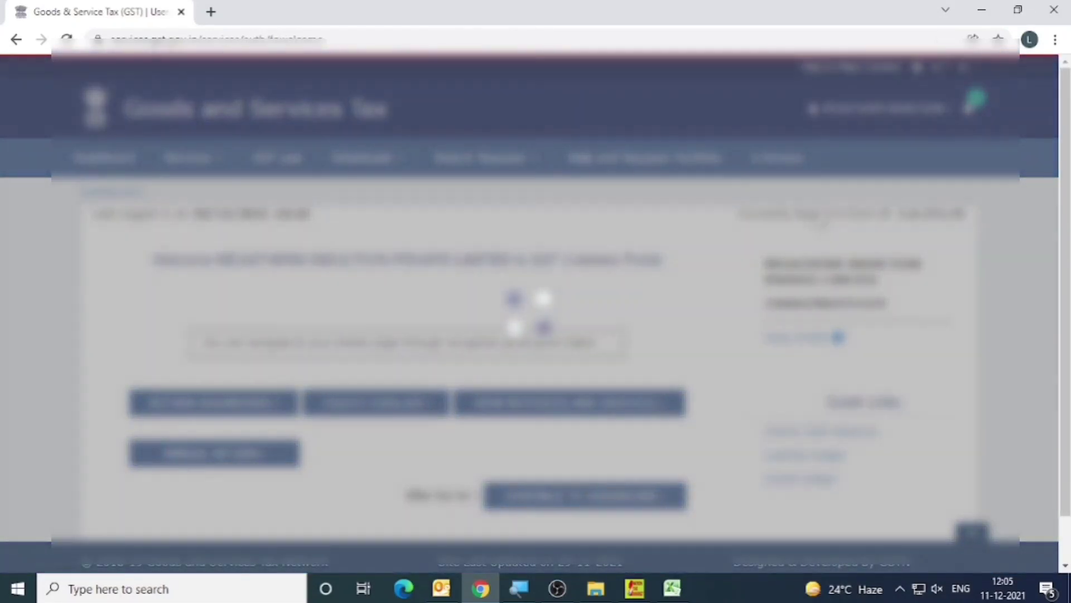
Open the returns dashboard and search for the November period of Quarter 3 (Oct - Dec), financial year 2021-22.
{"action": "scroll", "coordinate": [678, 273], "scroll_direction": "down", "scroll_amount": 1}
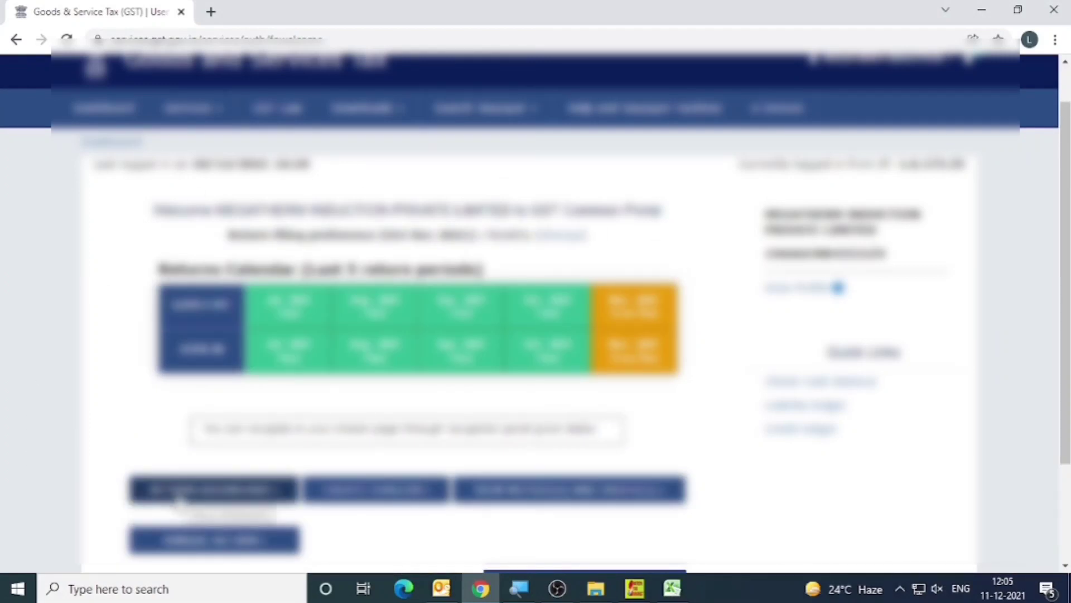
{"action": "left_click", "coordinate": [179, 501]}
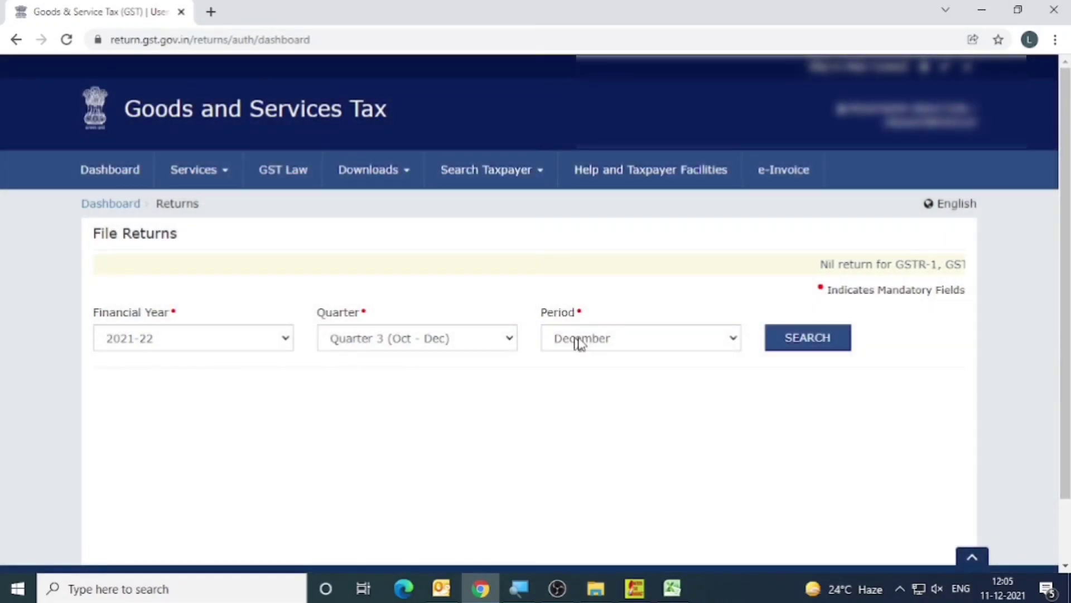
{"action": "left_click", "coordinate": [582, 342]}
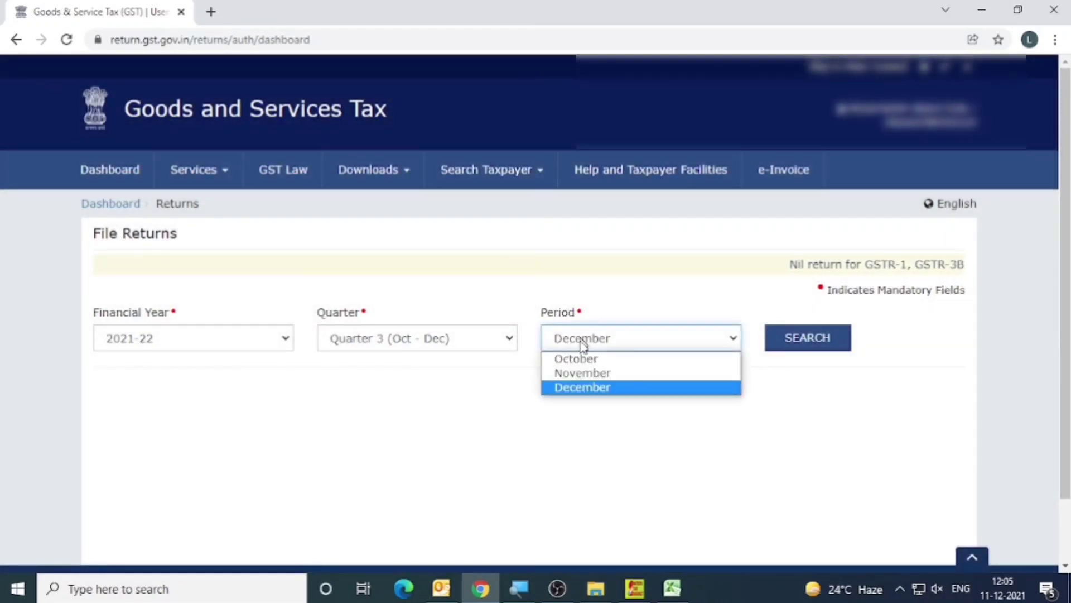
{"action": "left_click", "coordinate": [567, 373]}
{"action": "left_click", "coordinate": [796, 337]}
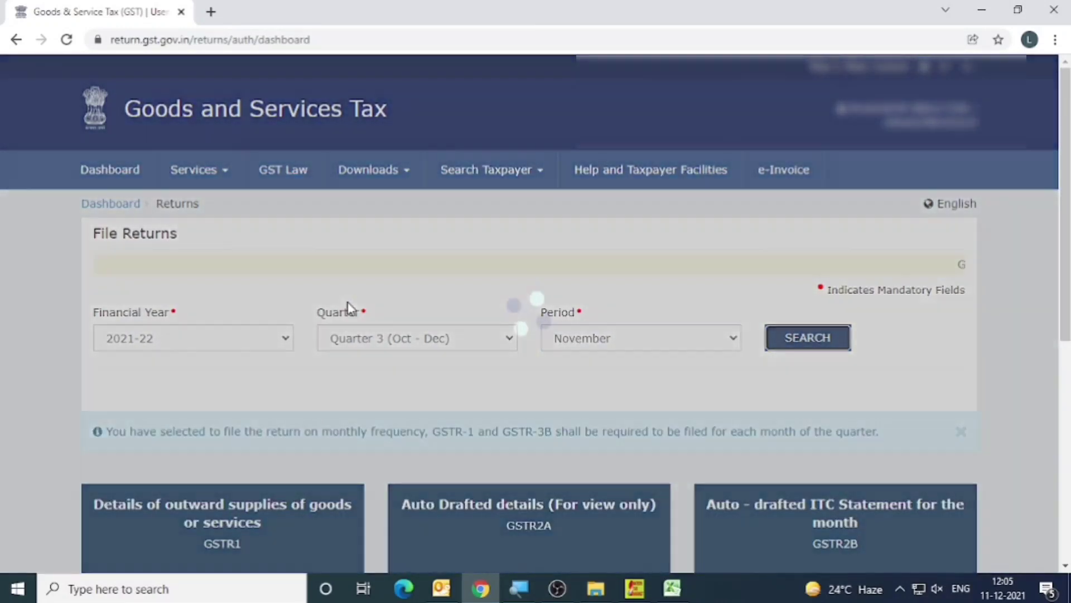
Open the Prepare Offline upload page for the November GSTR1 return.
{"action": "scroll", "coordinate": [347, 306], "scroll_direction": "down", "scroll_amount": 5}
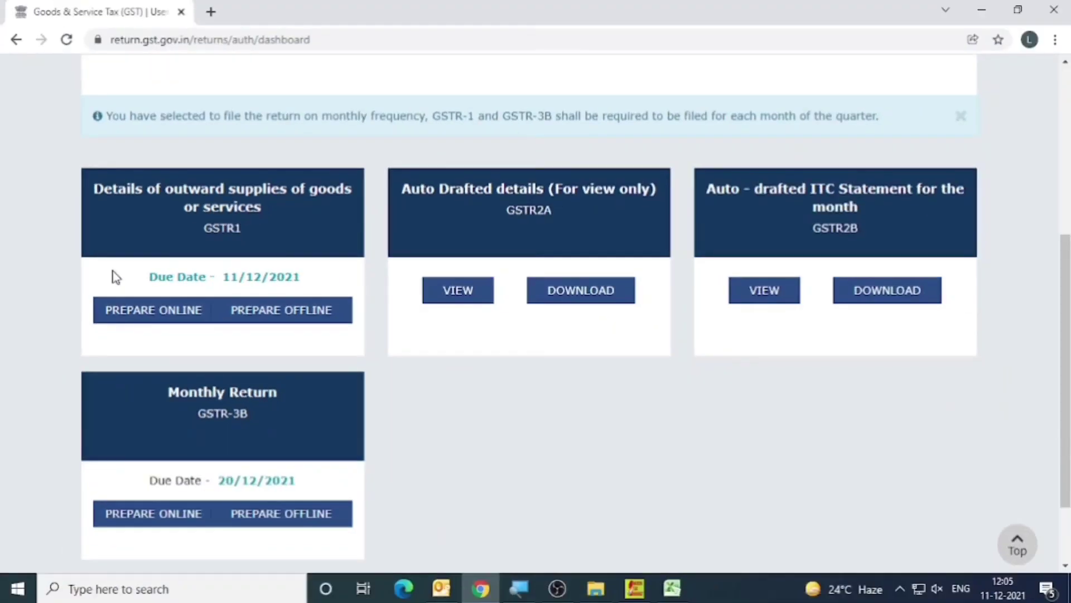
{"action": "left_click", "coordinate": [270, 310]}
{"action": "scroll", "coordinate": [279, 334], "scroll_direction": "down", "scroll_amount": 2}
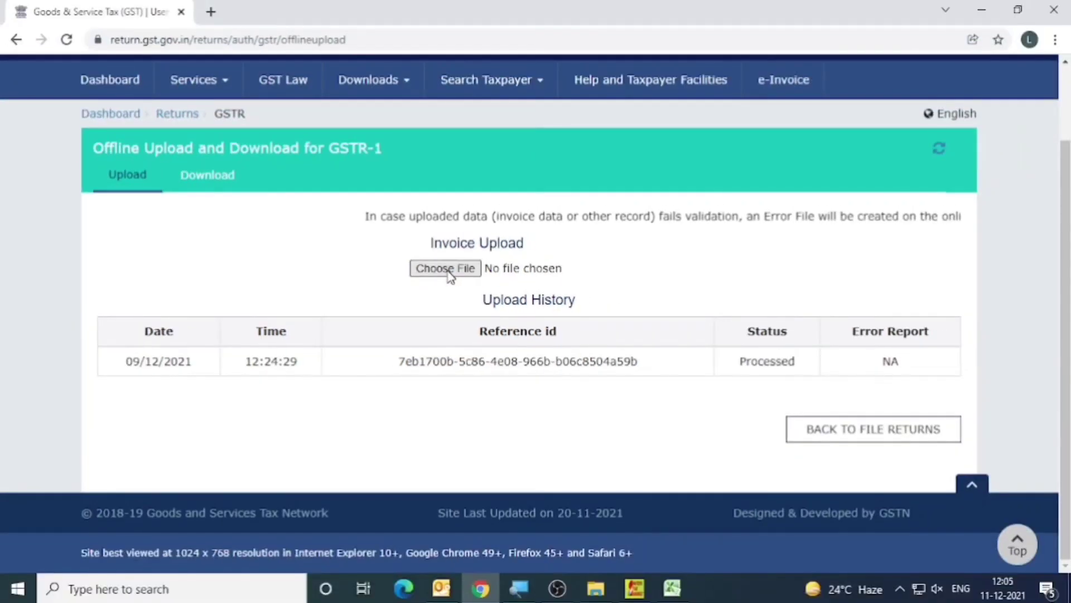
{"action": "left_click", "coordinate": [450, 271]}
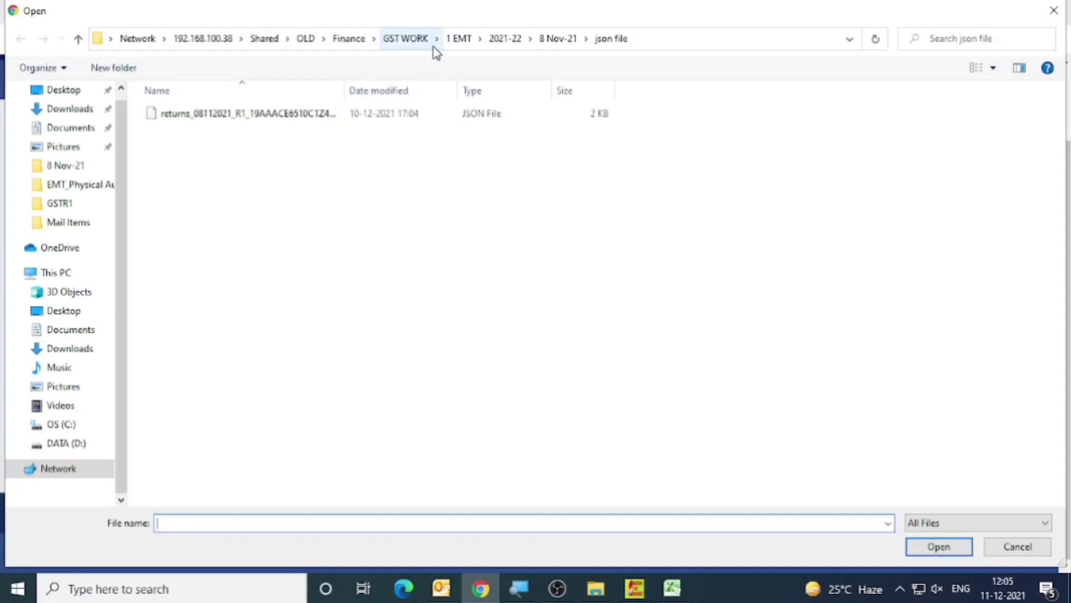
{"action": "left_click", "coordinate": [284, 114]}
{"action": "left_click", "coordinate": [1017, 546]}
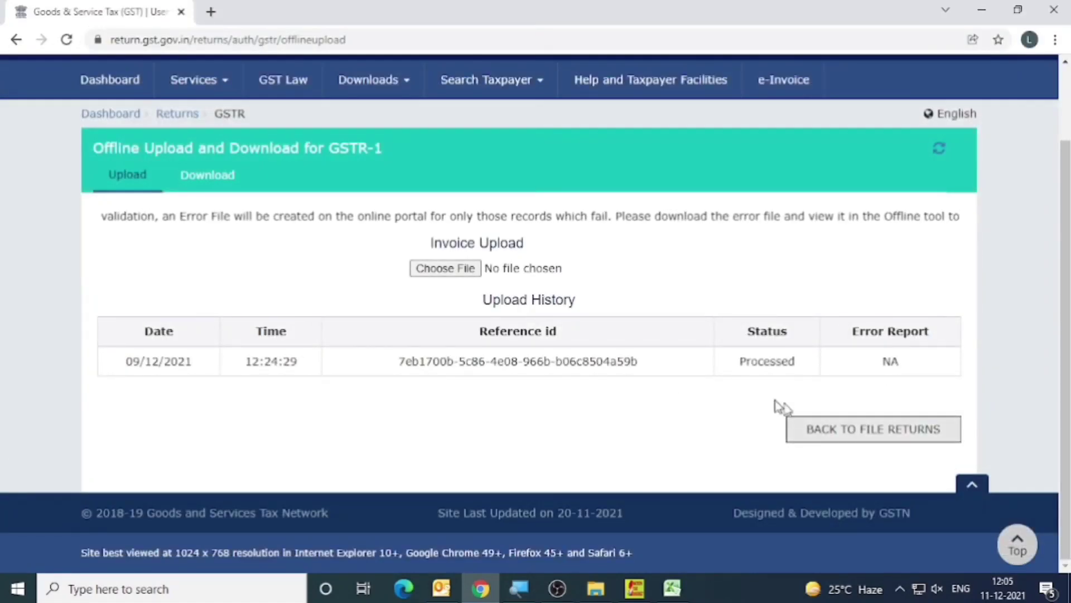
Check the status of the 09/12/2021 upload in the Upload History and return to File Returns.
{"action": "left_click_drag", "start_coordinate": [737, 363], "coordinate": [804, 366]}
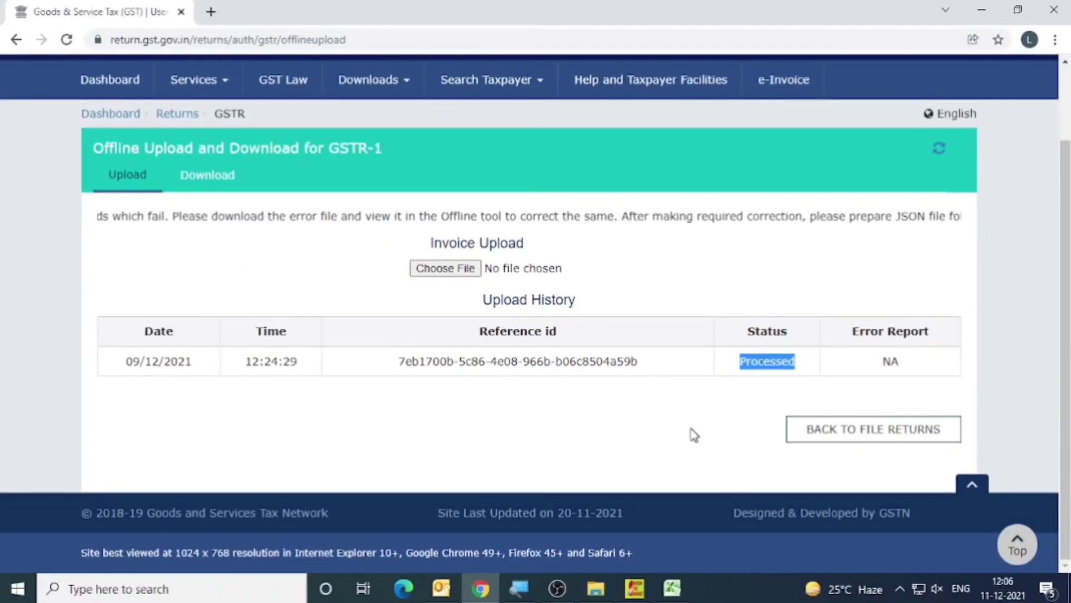
{"action": "left_click", "coordinate": [694, 435]}
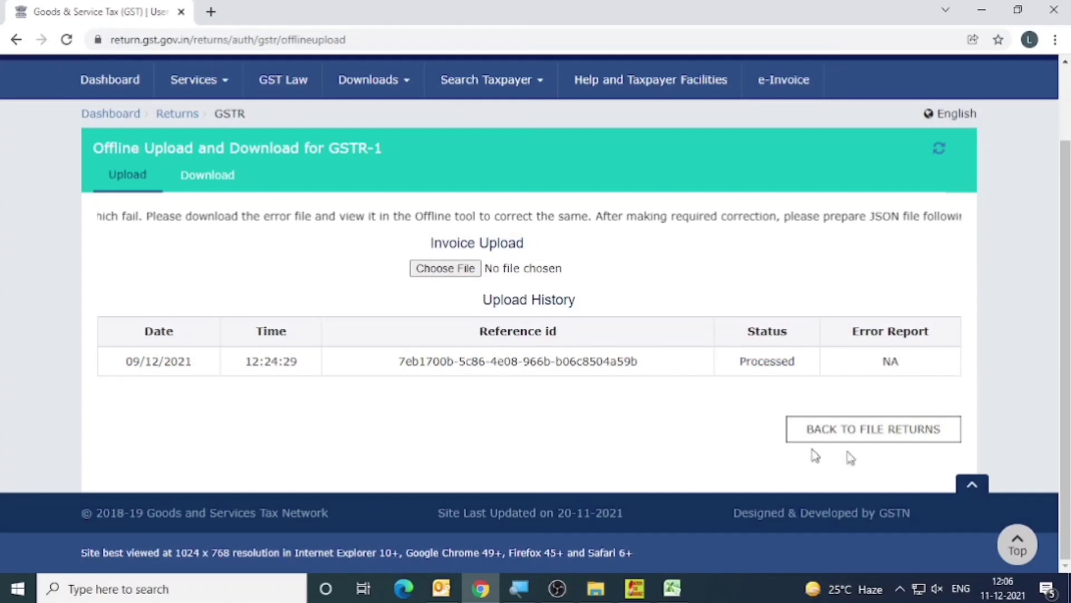
{"action": "left_click", "coordinate": [883, 432]}
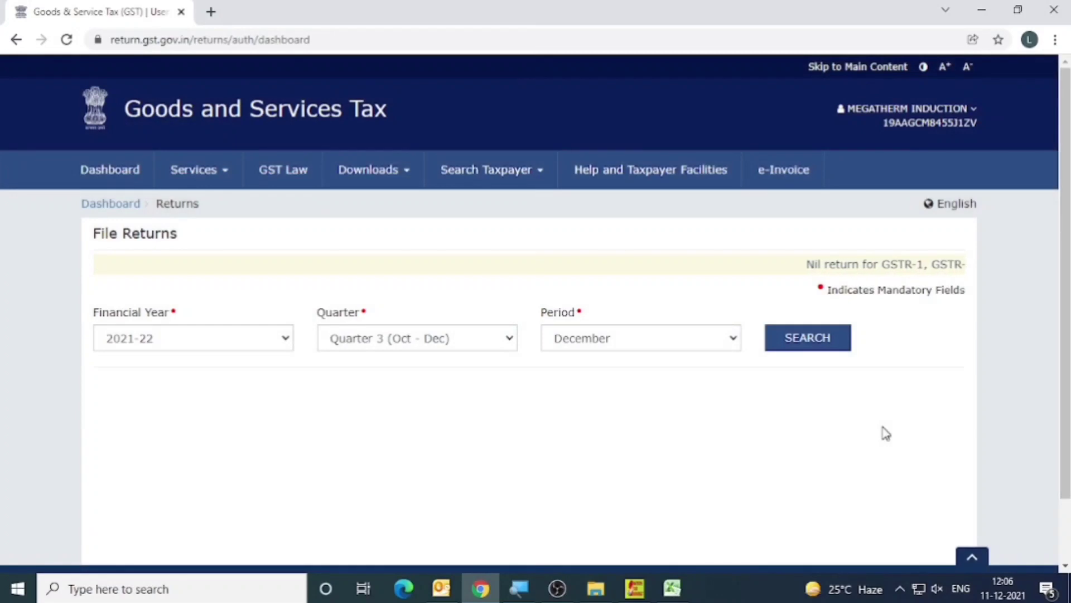
Search File Returns for the November period again and open the GSTR1 return with Prepare Online.
{"action": "left_click", "coordinate": [616, 346]}
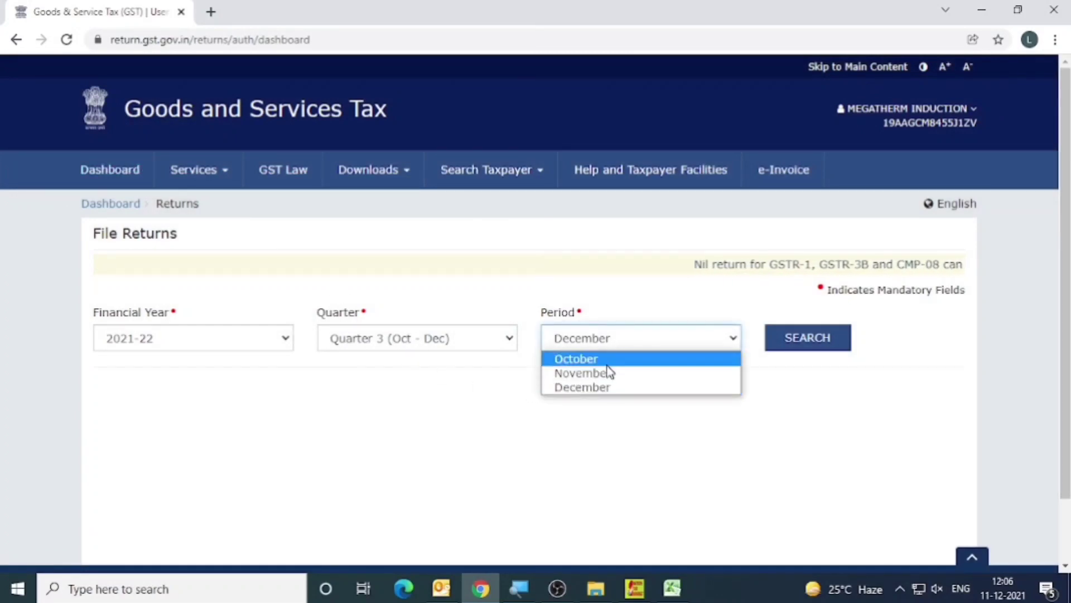
{"action": "left_click", "coordinate": [608, 374]}
{"action": "left_click", "coordinate": [806, 337]}
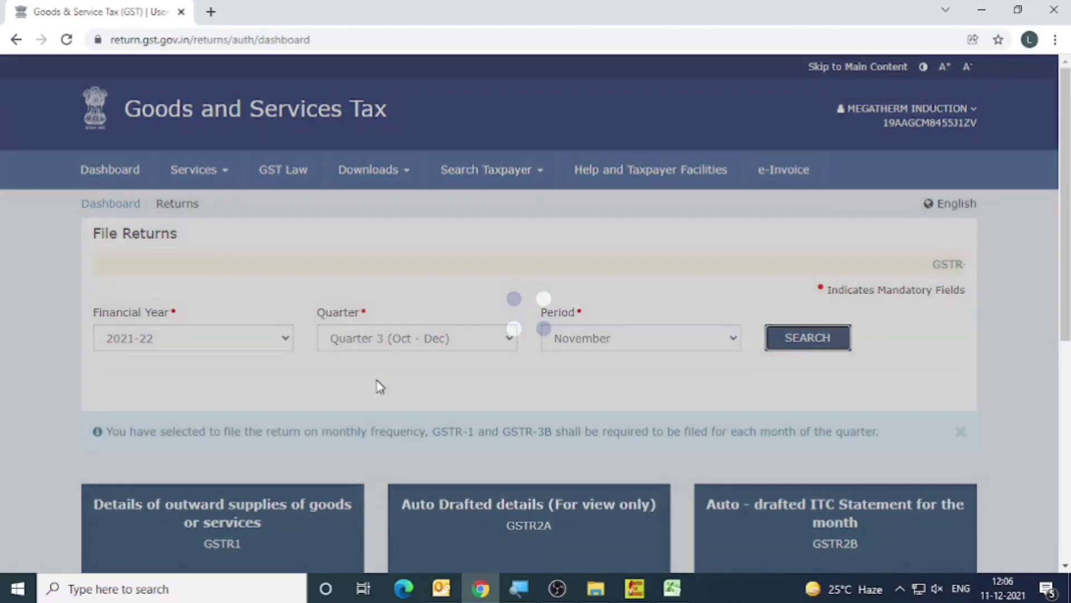
{"action": "scroll", "coordinate": [376, 383], "scroll_direction": "down", "scroll_amount": 4}
{"action": "scroll", "coordinate": [140, 395], "scroll_direction": "down", "scroll_amount": 1}
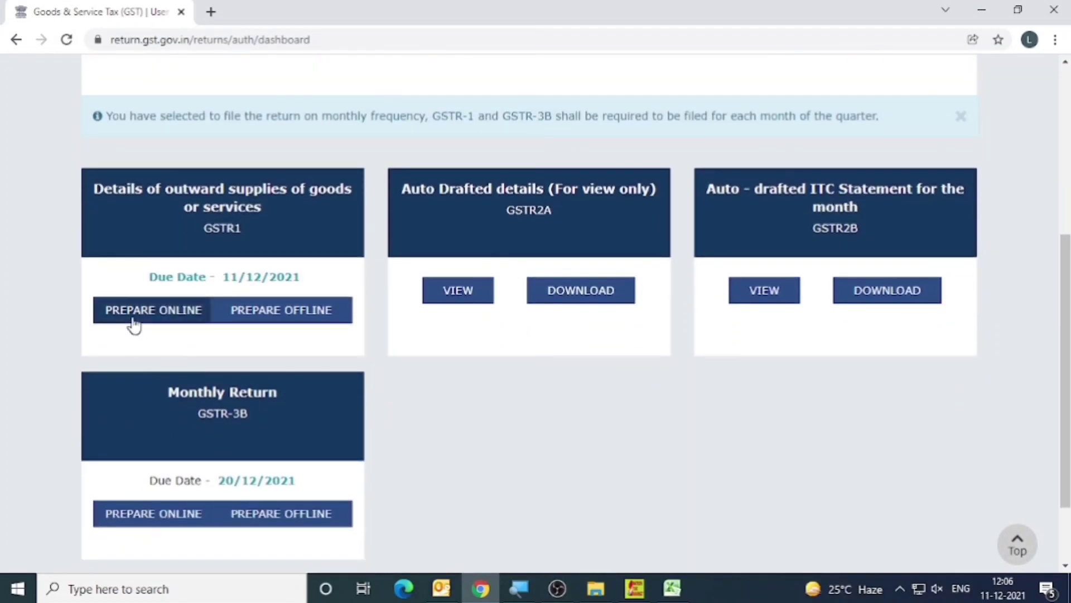
{"action": "left_click", "coordinate": [121, 311]}
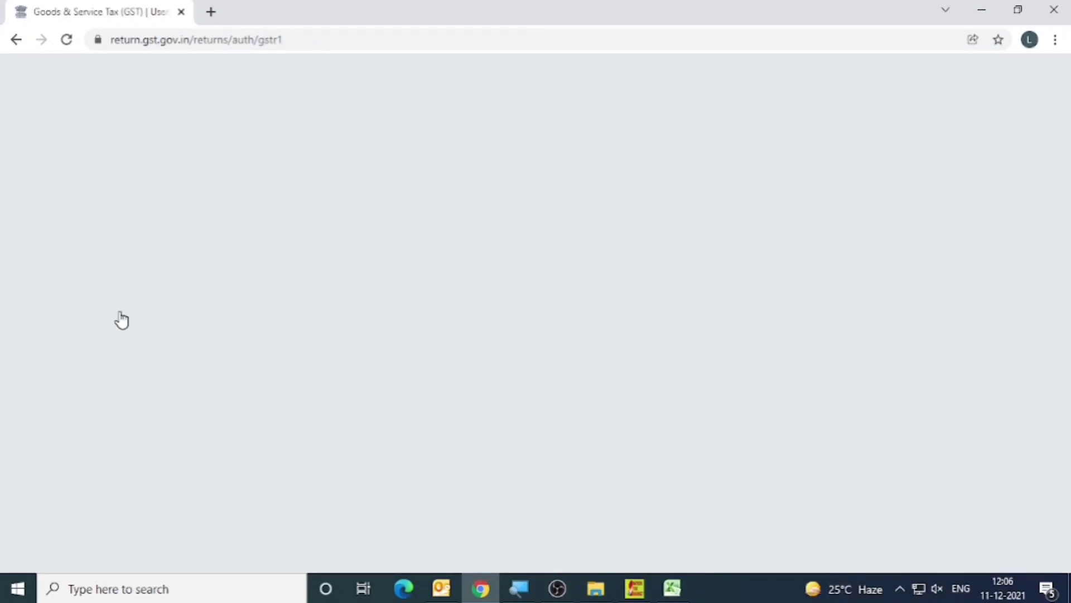
Review the processed record counts under Add Record Details, collapsing and re-expanding the section to see the remaining parts of the GSTR-1 page.
{"action": "scroll", "coordinate": [466, 314], "scroll_direction": "down", "scroll_amount": 4}
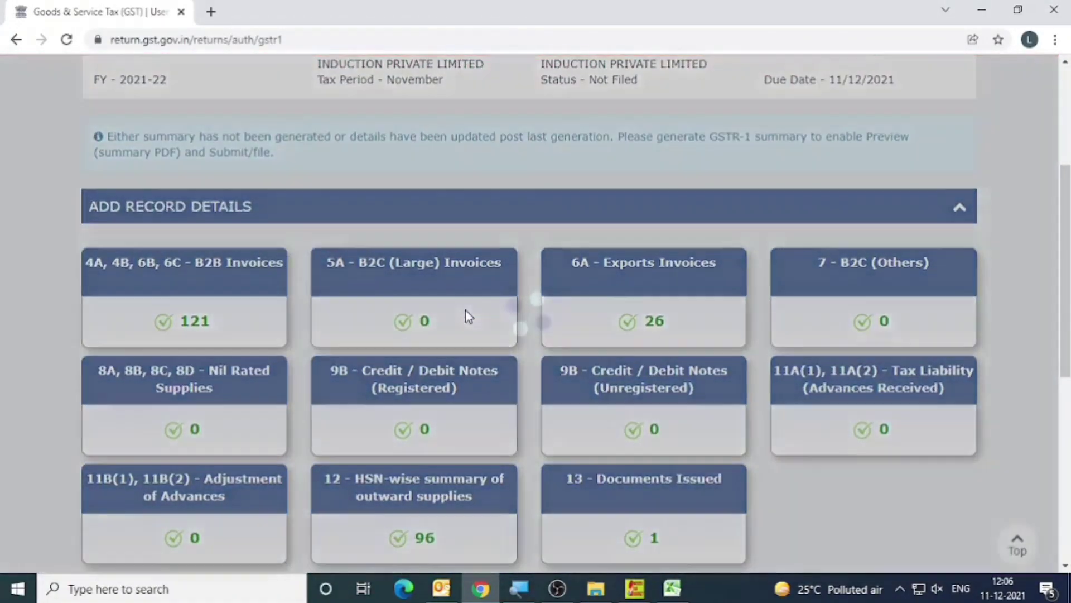
{"action": "scroll", "coordinate": [468, 317], "scroll_direction": "down", "scroll_amount": 3}
{"action": "scroll", "coordinate": [343, 210], "scroll_direction": "up", "scroll_amount": 1}
{"action": "scroll", "coordinate": [119, 211], "scroll_direction": "up", "scroll_amount": 1}
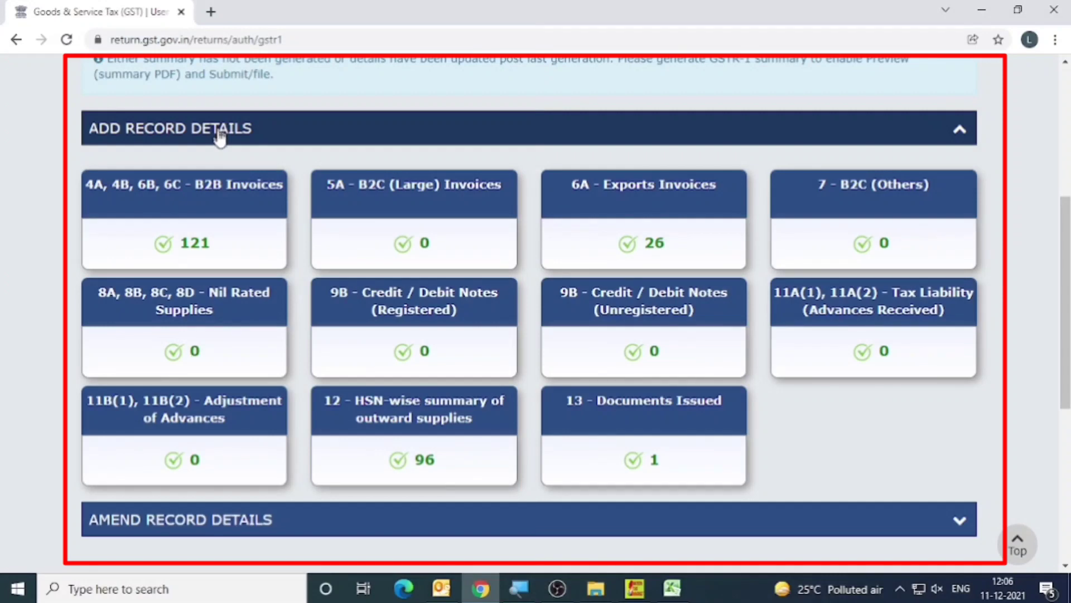
{"action": "scroll", "coordinate": [282, 281], "scroll_direction": "down", "scroll_amount": 4}
{"action": "scroll", "coordinate": [283, 282], "scroll_direction": "up", "scroll_amount": 5}
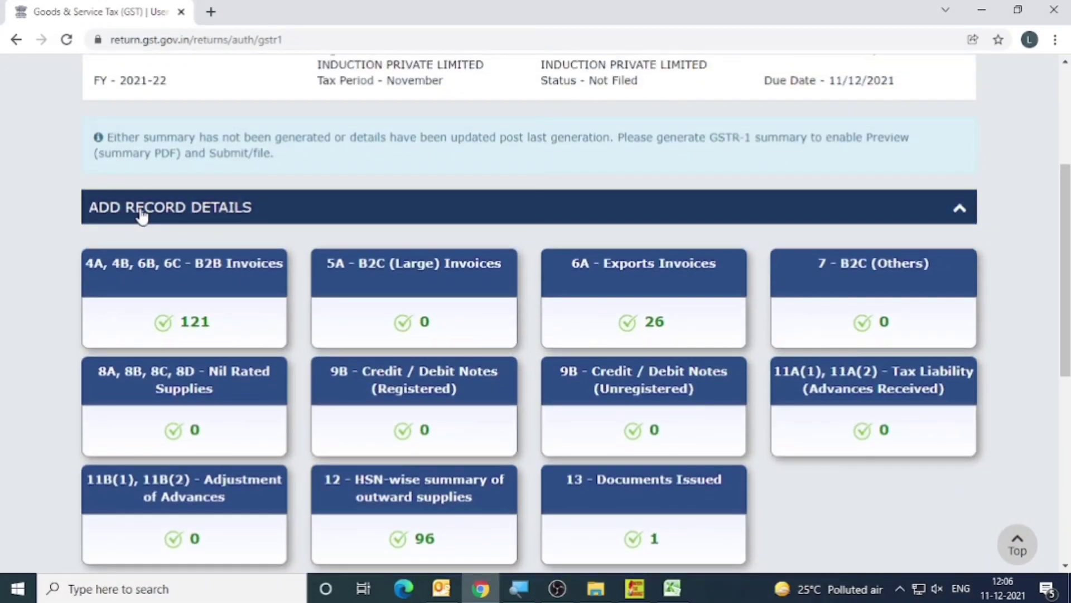
{"action": "left_click", "coordinate": [958, 213]}
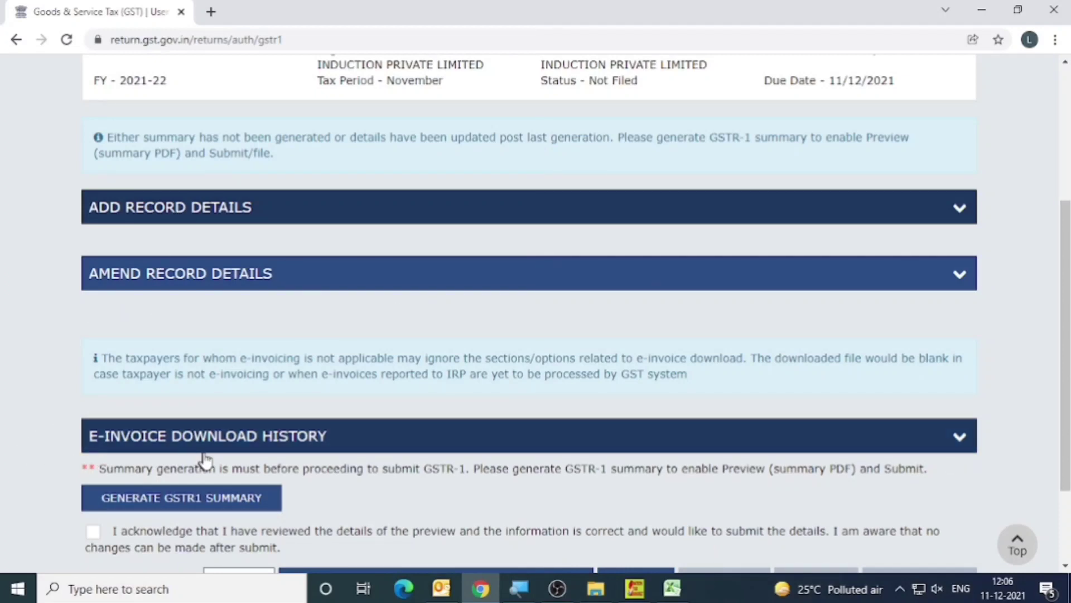
{"action": "left_click", "coordinate": [955, 214]}
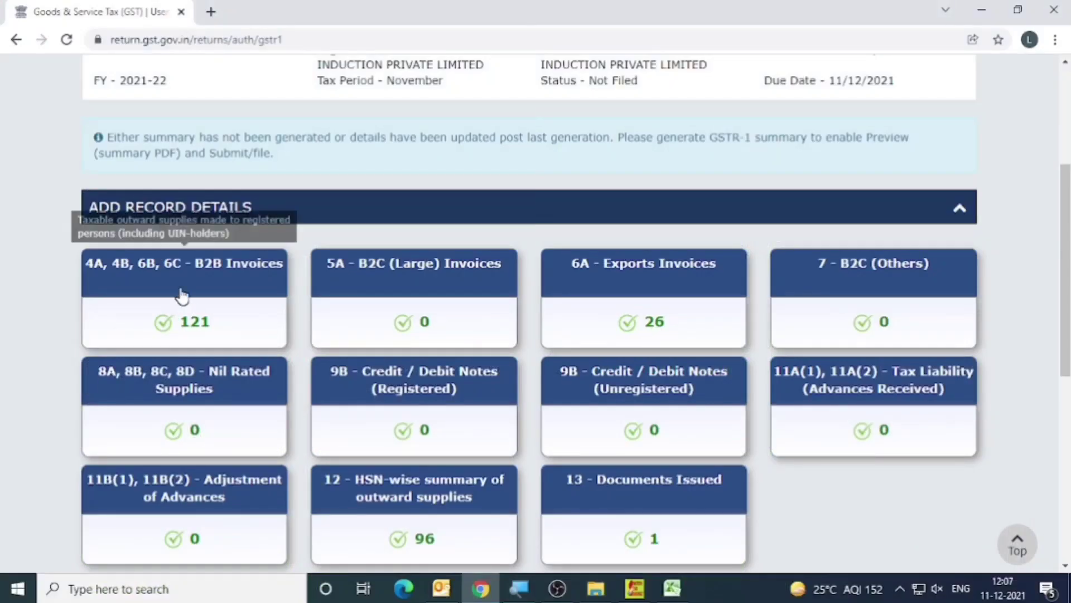
Check the HSN-wise summary and Documents Issued counts, and expand Amend Record Details to view the amendment sections.
{"action": "scroll", "coordinate": [716, 352], "scroll_direction": "down", "scroll_amount": 3}
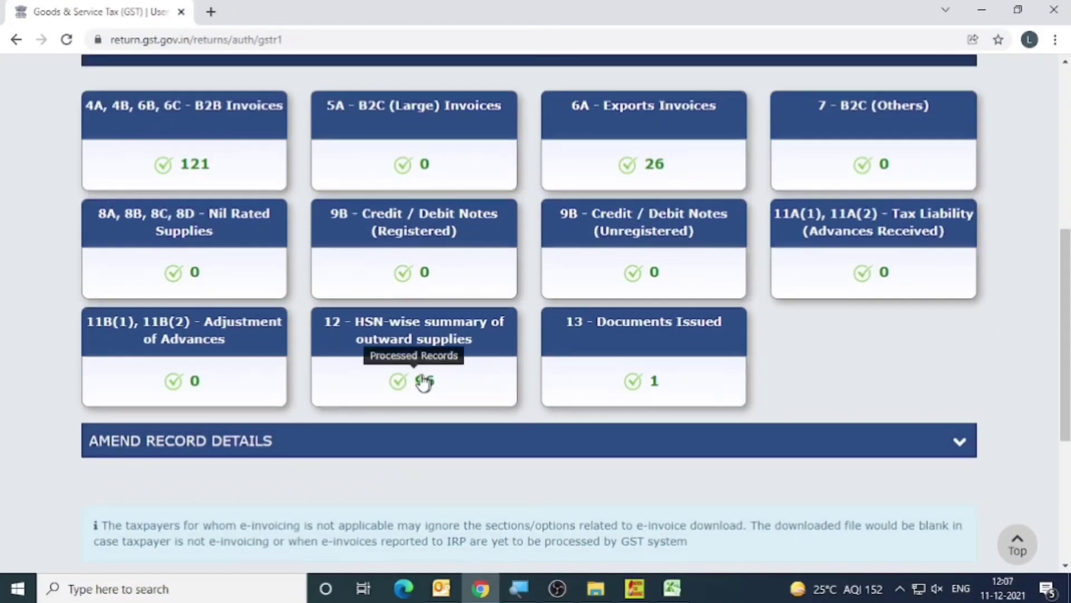
{"action": "scroll", "coordinate": [437, 411], "scroll_direction": "down", "scroll_amount": 3}
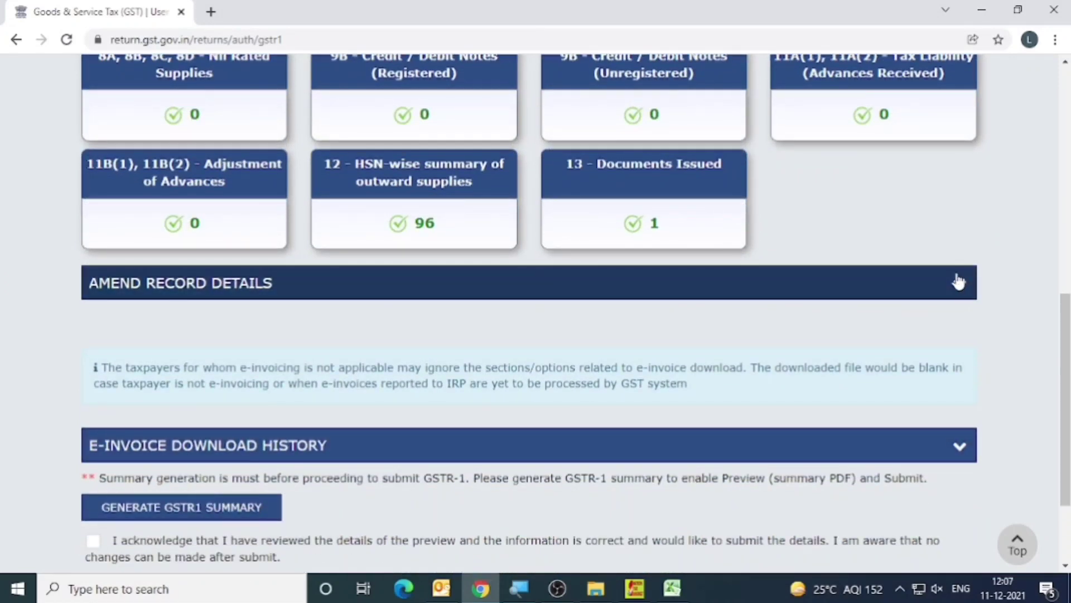
{"action": "left_click", "coordinate": [960, 284]}
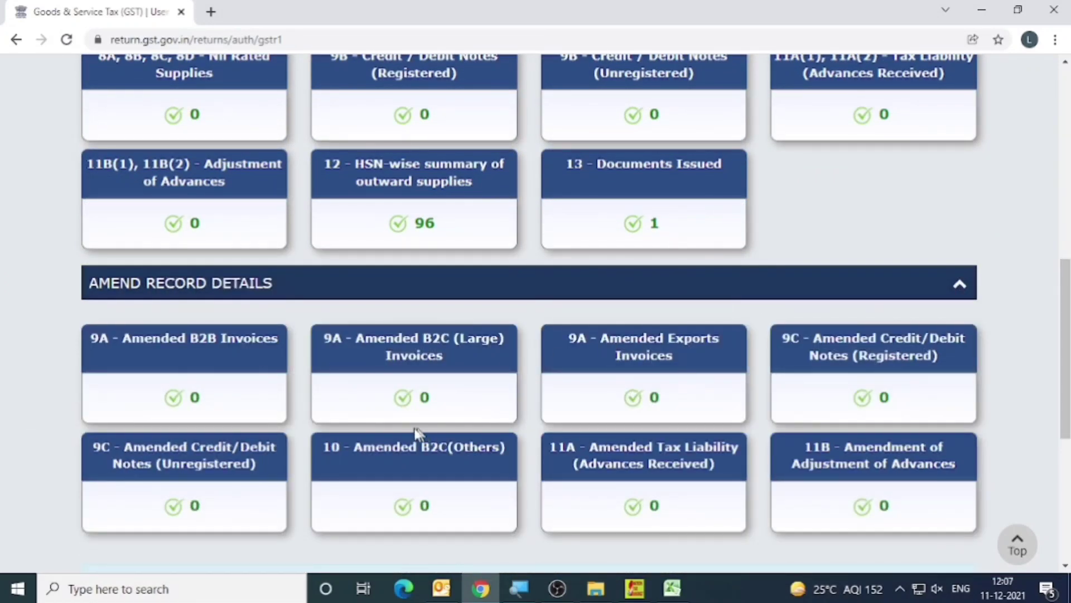
Open the 4A, 4B, 6B, 6C - B2B Invoices section and review the first page of recipient-wise processed and pending invoice counts.
{"action": "scroll", "coordinate": [406, 435], "scroll_direction": "up", "scroll_amount": 7}
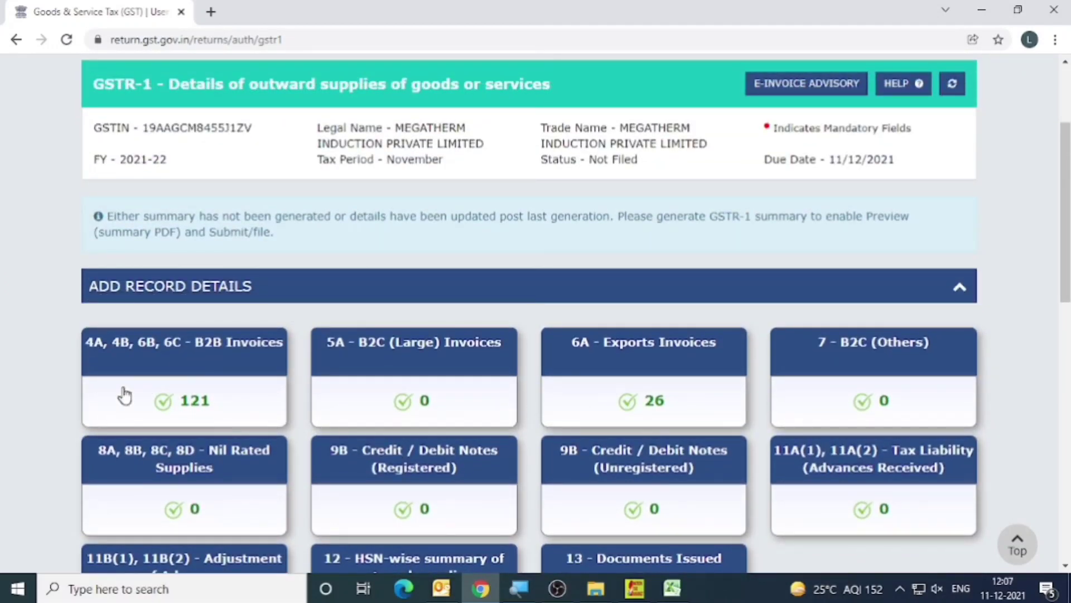
{"action": "left_click", "coordinate": [168, 396]}
{"action": "scroll", "coordinate": [519, 387], "scroll_direction": "down", "scroll_amount": 5}
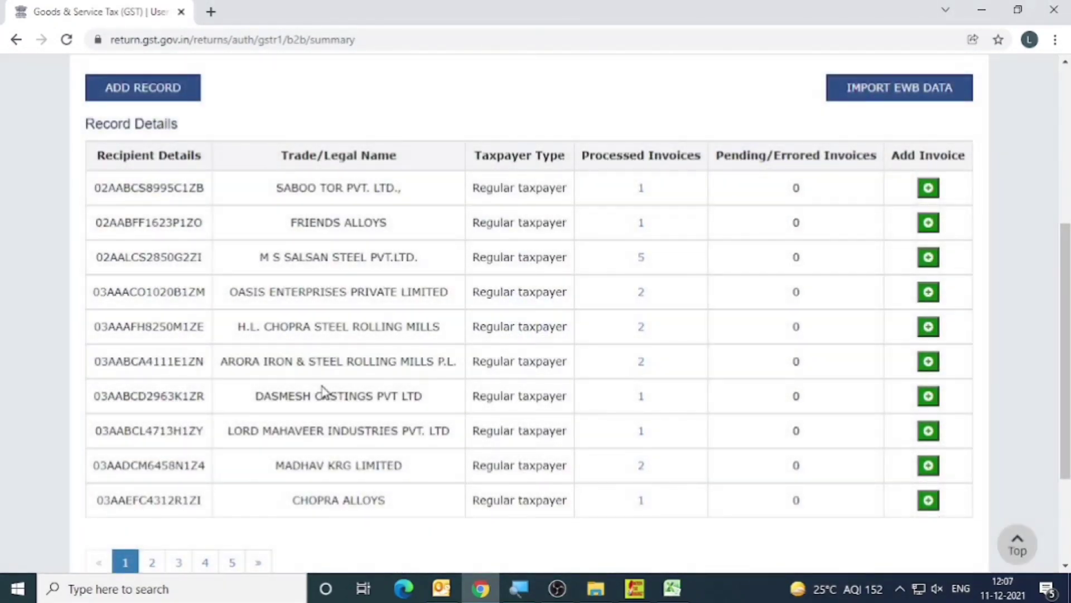
{"action": "scroll", "coordinate": [324, 391], "scroll_direction": "up", "scroll_amount": 3}
{"action": "scroll", "coordinate": [324, 391], "scroll_direction": "down", "scroll_amount": 1}
{"action": "scroll", "coordinate": [324, 391], "scroll_direction": "down", "scroll_amount": 1}
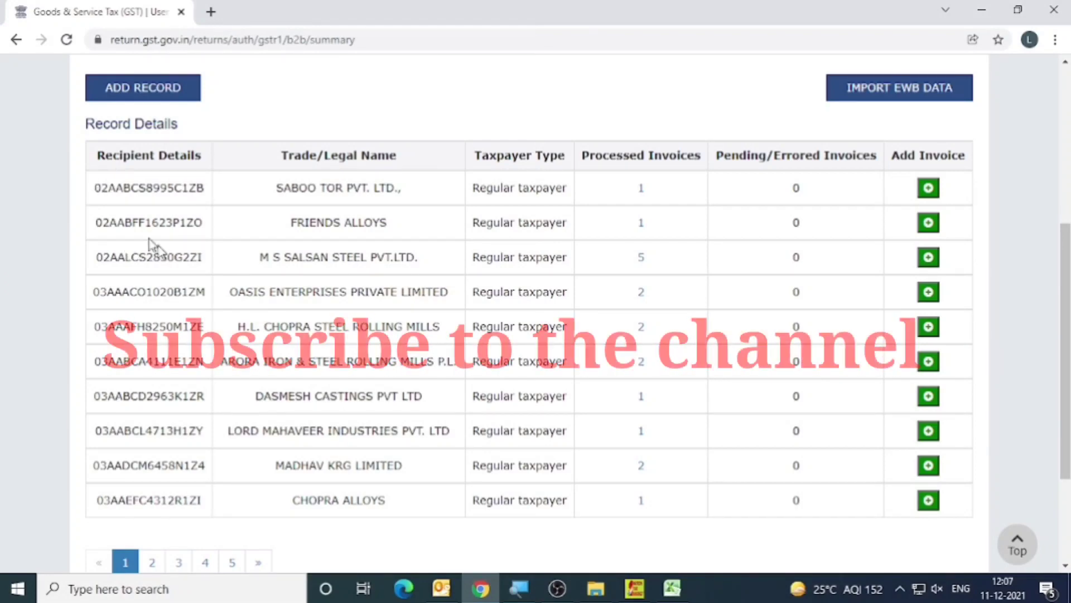
{"action": "left_click_drag", "start_coordinate": [101, 159], "coordinate": [806, 510]}
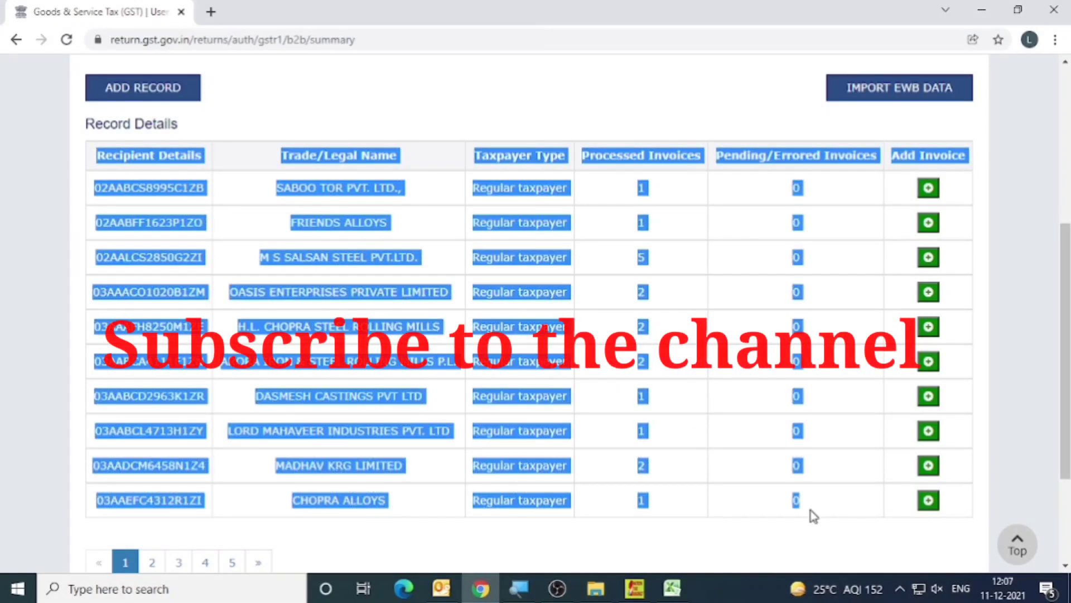
{"action": "left_click", "coordinate": [240, 402]}
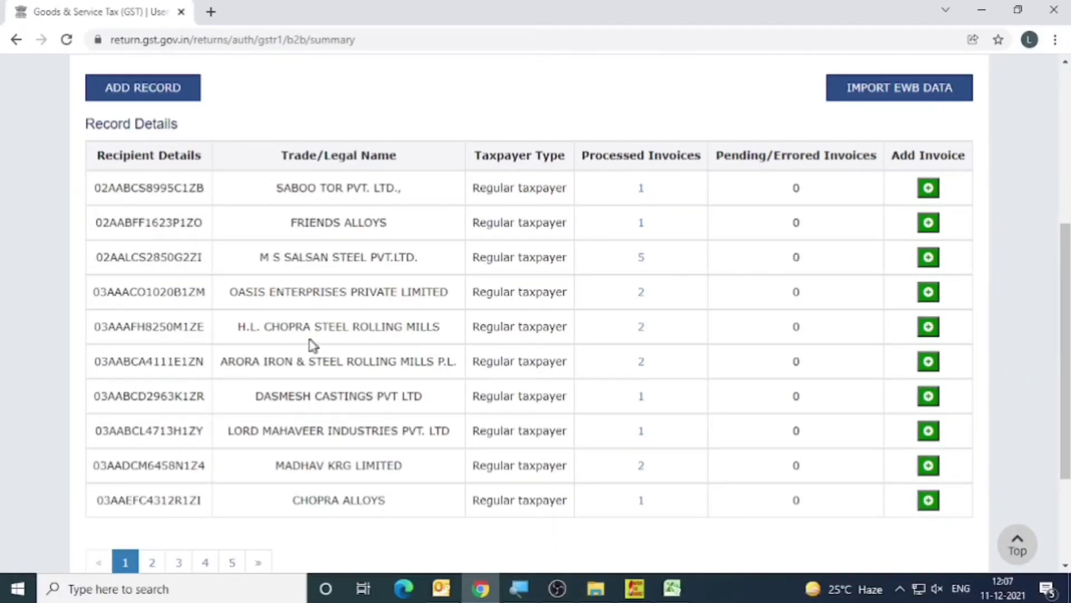
Review pages 2 and 3 of the recipient-wise B2B invoice counts and return to the GSTR-1 page.
{"action": "scroll", "coordinate": [311, 345], "scroll_direction": "down", "scroll_amount": 1}
{"action": "left_click", "coordinate": [150, 485]}
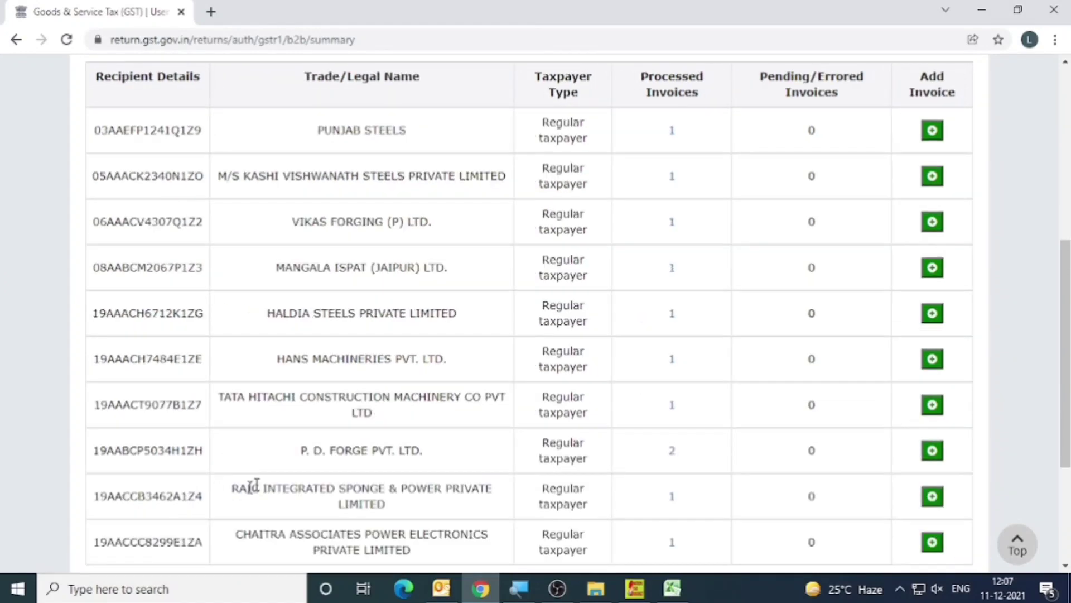
{"action": "scroll", "coordinate": [265, 452], "scroll_direction": "down", "scroll_amount": 3}
{"action": "left_click", "coordinate": [178, 401]}
{"action": "scroll", "coordinate": [371, 388], "scroll_direction": "up", "scroll_amount": 10}
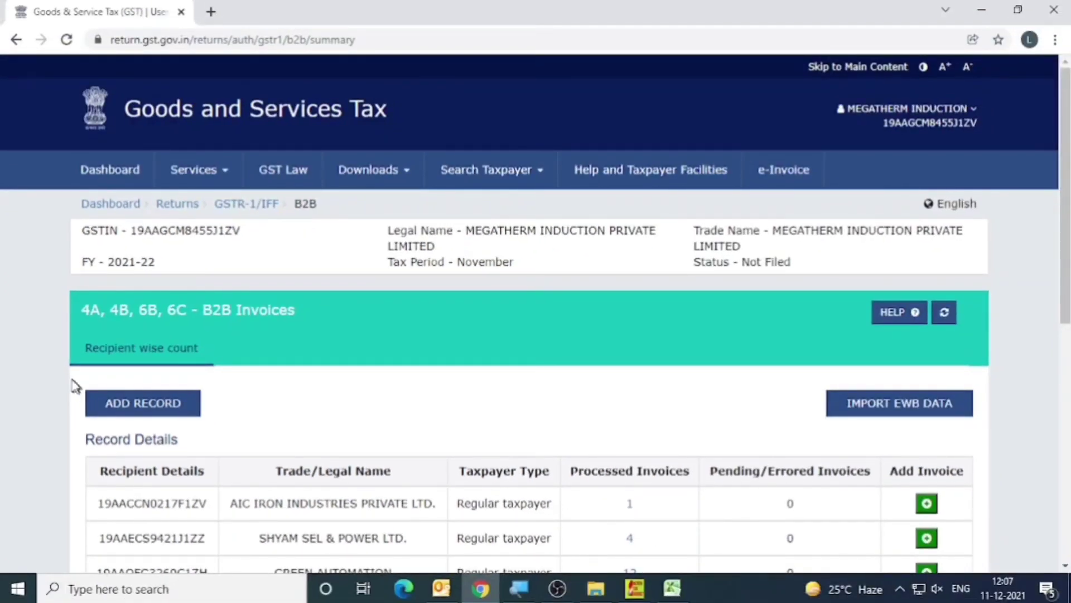
{"action": "scroll", "coordinate": [579, 414], "scroll_direction": "down", "scroll_amount": 4}
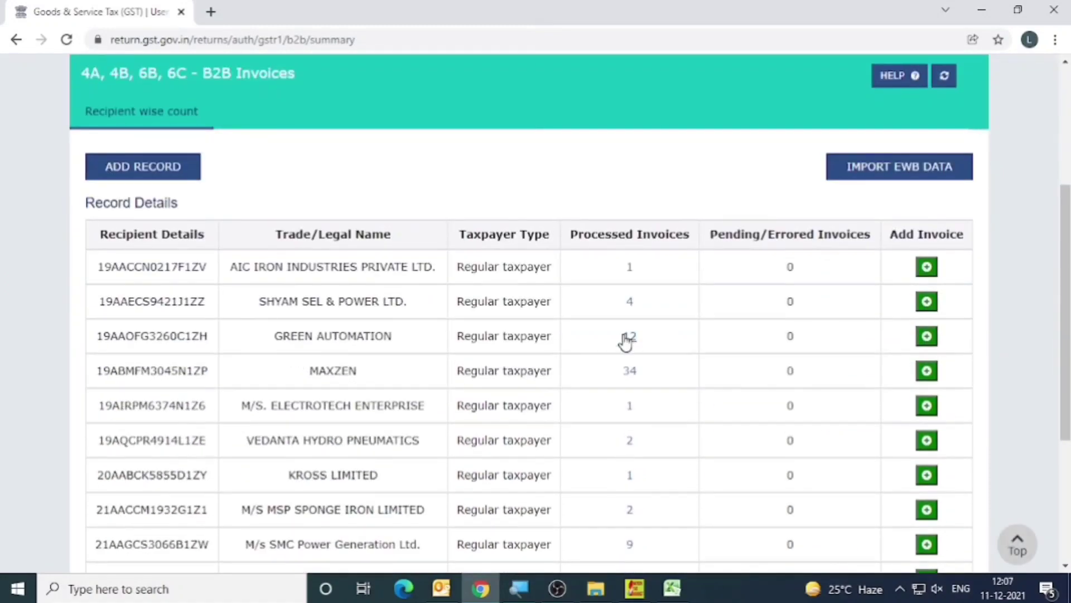
{"action": "scroll", "coordinate": [603, 385], "scroll_direction": "down", "scroll_amount": 3}
{"action": "left_click", "coordinate": [935, 458]}
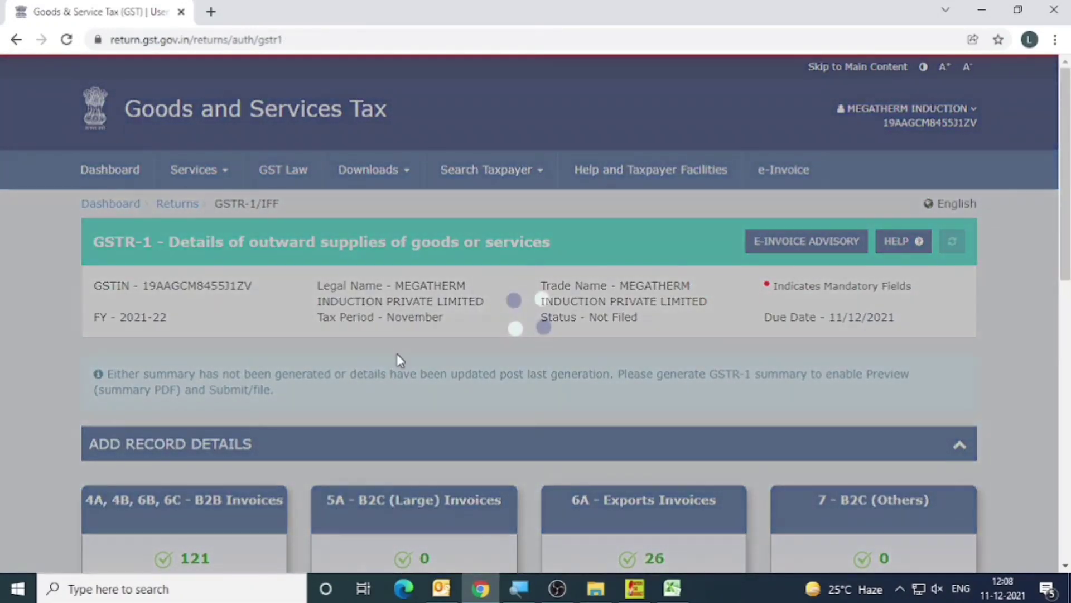
Open the 6A - Exports Invoices section, acknowledge the IGST refund guidelines and look over the processed export records.
{"action": "scroll", "coordinate": [397, 353], "scroll_direction": "down", "scroll_amount": 5}
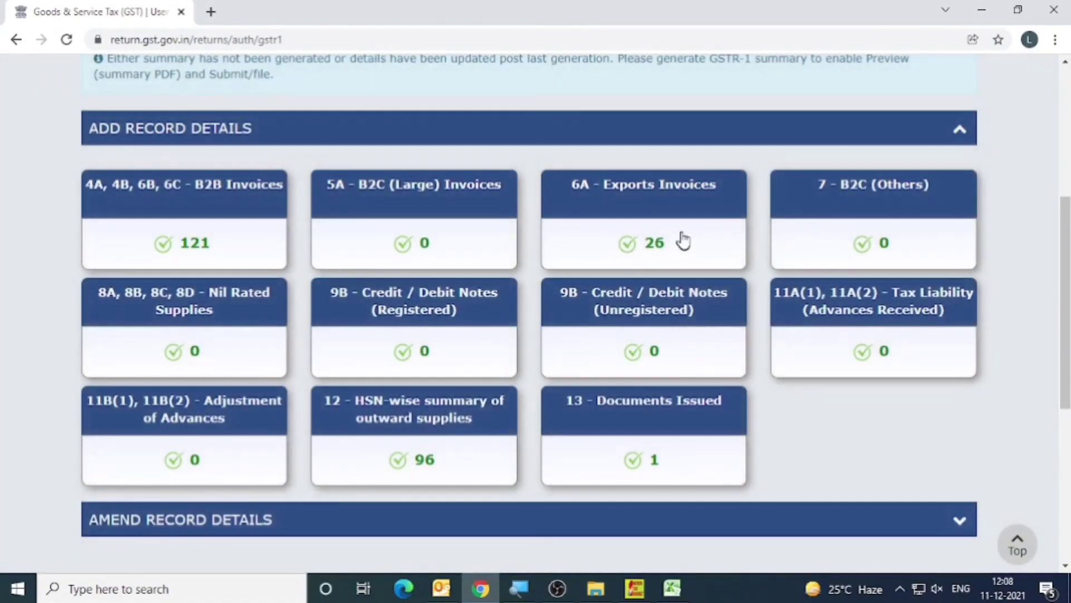
{"action": "left_click", "coordinate": [684, 242]}
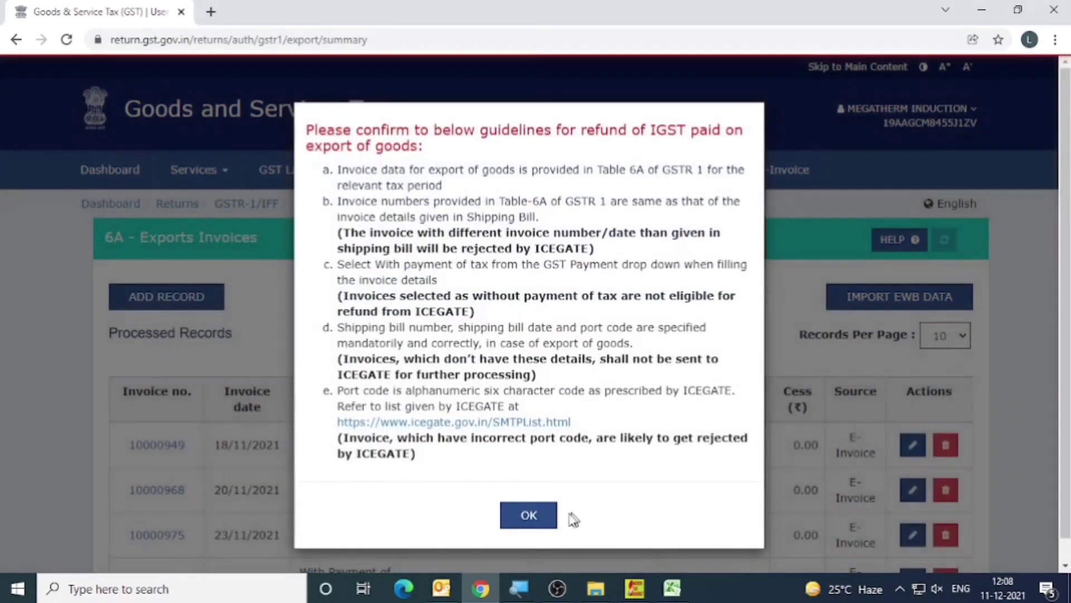
{"action": "left_click", "coordinate": [544, 513]}
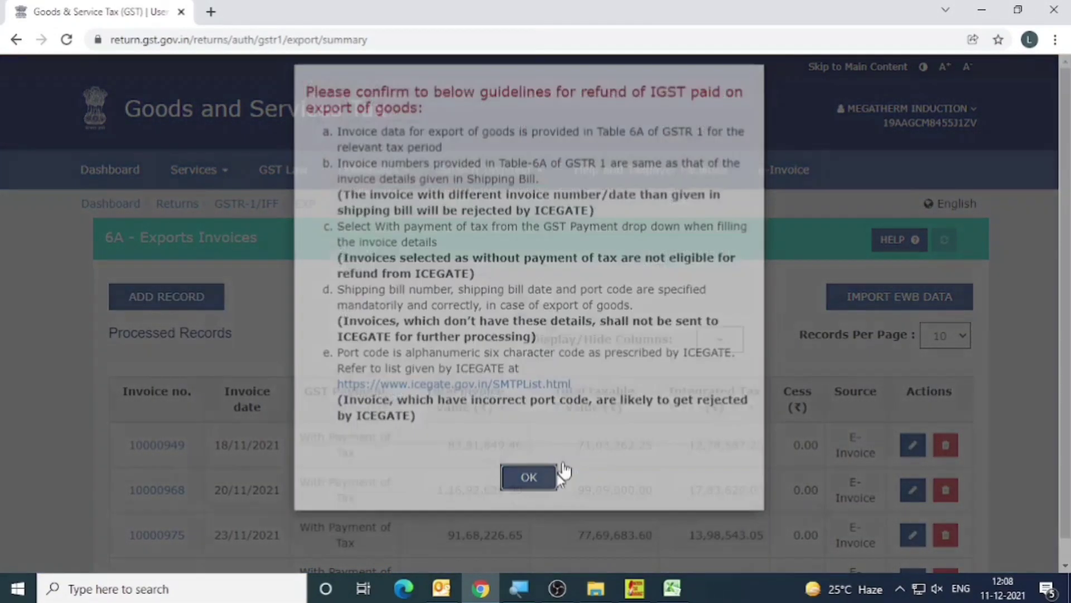
{"action": "scroll", "coordinate": [564, 414], "scroll_direction": "down", "scroll_amount": 7}
{"action": "scroll", "coordinate": [549, 327], "scroll_direction": "up", "scroll_amount": 2}
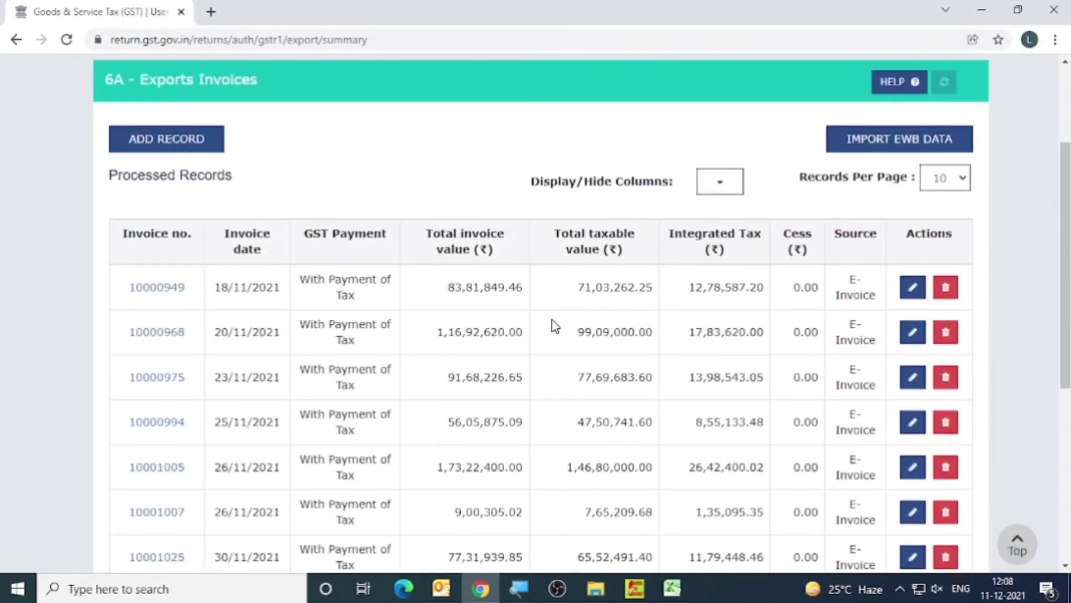
{"action": "scroll", "coordinate": [554, 323], "scroll_direction": "down", "scroll_amount": 5}
{"action": "scroll", "coordinate": [720, 323], "scroll_direction": "up", "scroll_amount": 10}
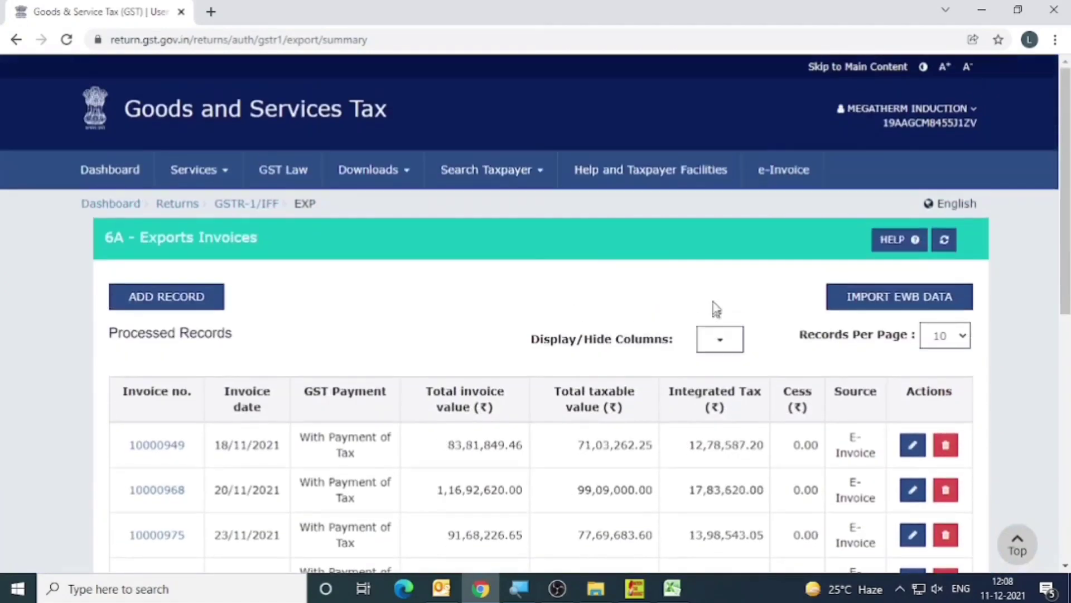
Show 50 records per page in Exports Invoices, review the full list and return to the GSTR-1 page.
{"action": "left_click", "coordinate": [943, 337]}
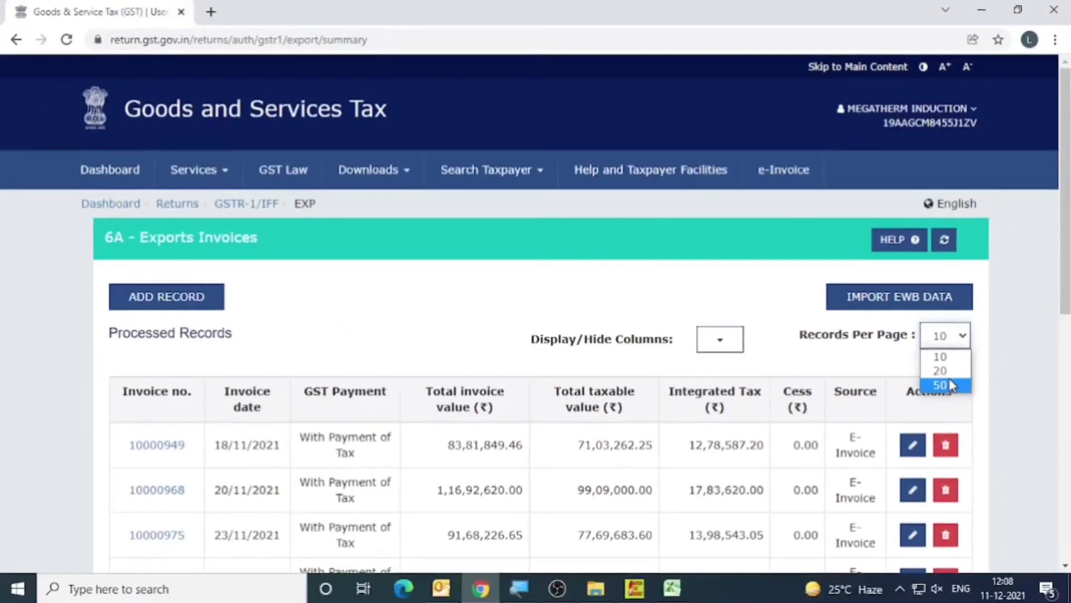
{"action": "left_click", "coordinate": [950, 385]}
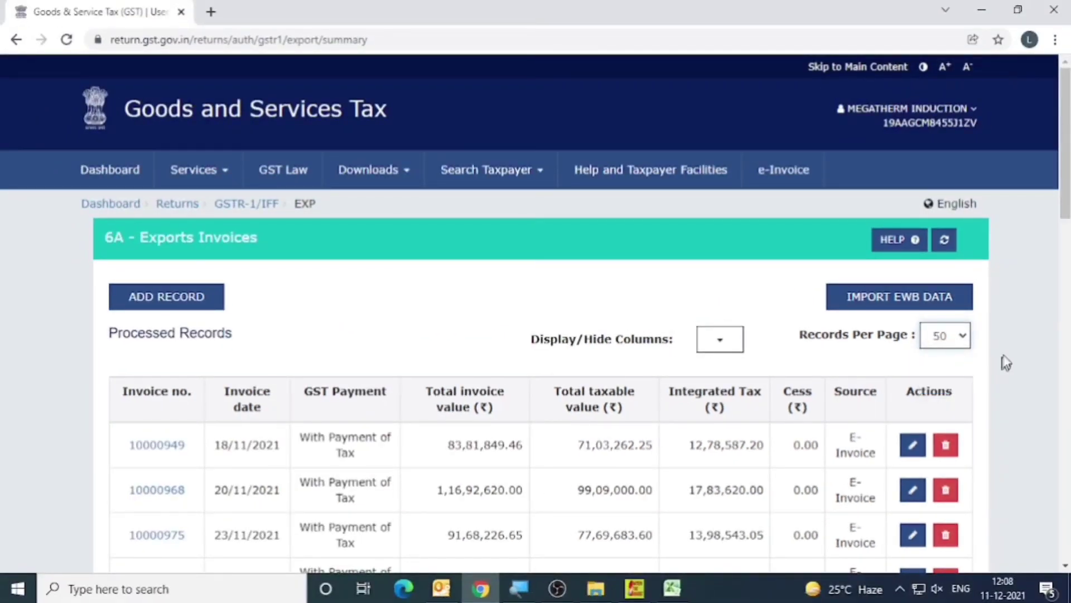
{"action": "scroll", "coordinate": [589, 461], "scroll_direction": "down", "scroll_amount": 15}
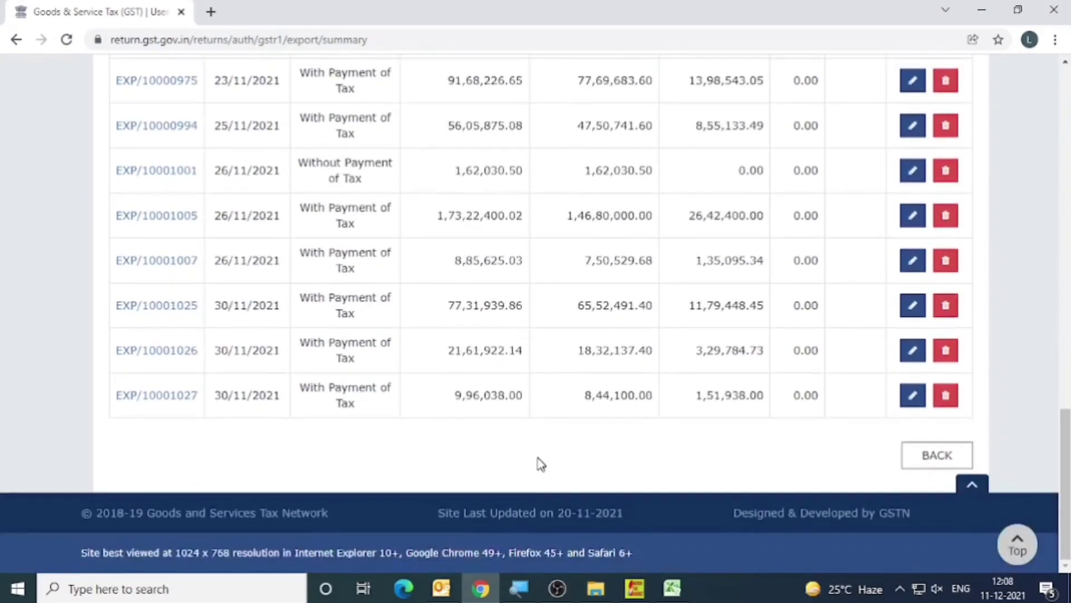
{"action": "scroll", "coordinate": [491, 347], "scroll_direction": "up", "scroll_amount": 20}
{"action": "scroll", "coordinate": [494, 350], "scroll_direction": "down", "scroll_amount": 8}
{"action": "scroll", "coordinate": [493, 351], "scroll_direction": "down", "scroll_amount": 10}
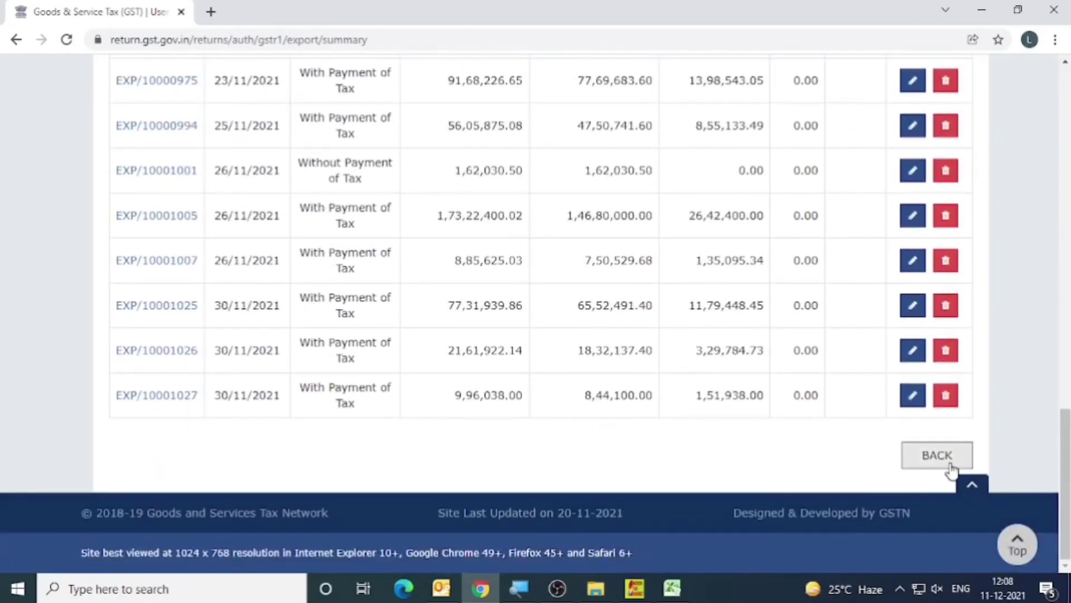
{"action": "left_click", "coordinate": [943, 464]}
Recheck the record counts on the GSTR-1 page and generate the GSTR1 summary.
{"action": "scroll", "coordinate": [441, 361], "scroll_direction": "down", "scroll_amount": 12}
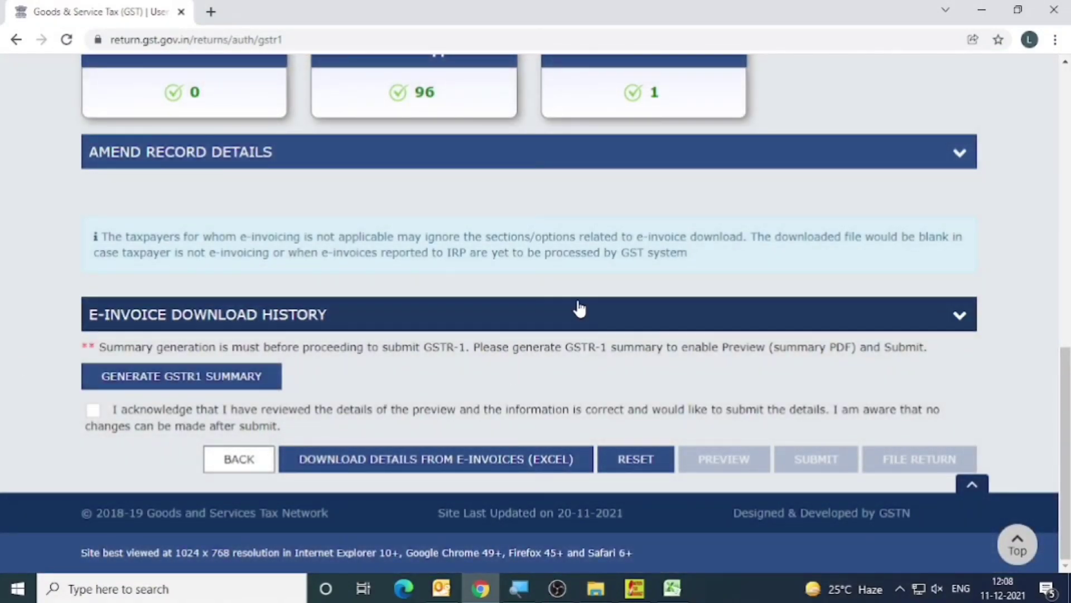
{"action": "scroll", "coordinate": [458, 285], "scroll_direction": "up", "scroll_amount": 3}
{"action": "scroll", "coordinate": [419, 316], "scroll_direction": "up", "scroll_amount": 7}
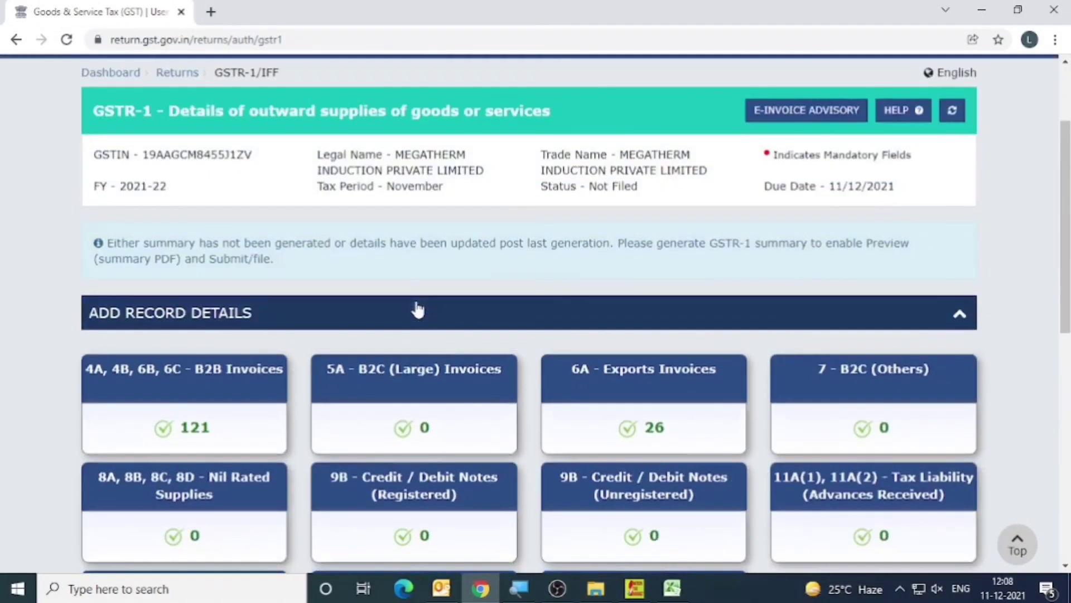
{"action": "scroll", "coordinate": [418, 308], "scroll_direction": "down", "scroll_amount": 4}
{"action": "scroll", "coordinate": [253, 409], "scroll_direction": "down", "scroll_amount": 5}
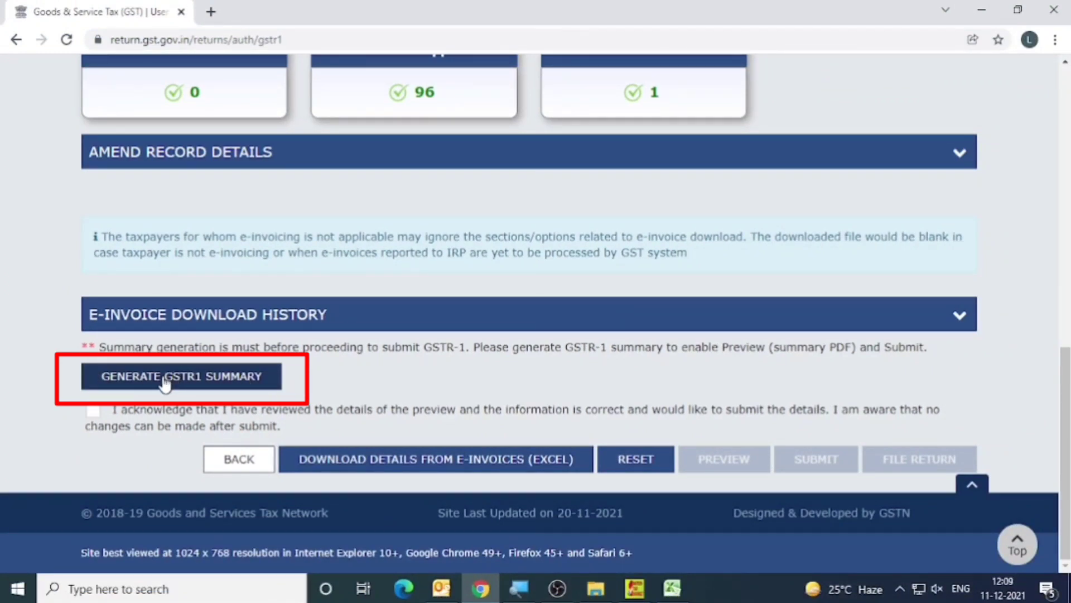
{"action": "scroll", "coordinate": [165, 384], "scroll_direction": "up", "scroll_amount": 3}
{"action": "scroll", "coordinate": [165, 384], "scroll_direction": "down", "scroll_amount": 3}
{"action": "left_click", "coordinate": [156, 383]}
{"action": "scroll", "coordinate": [530, 399], "scroll_direction": "down", "scroll_amount": 10}
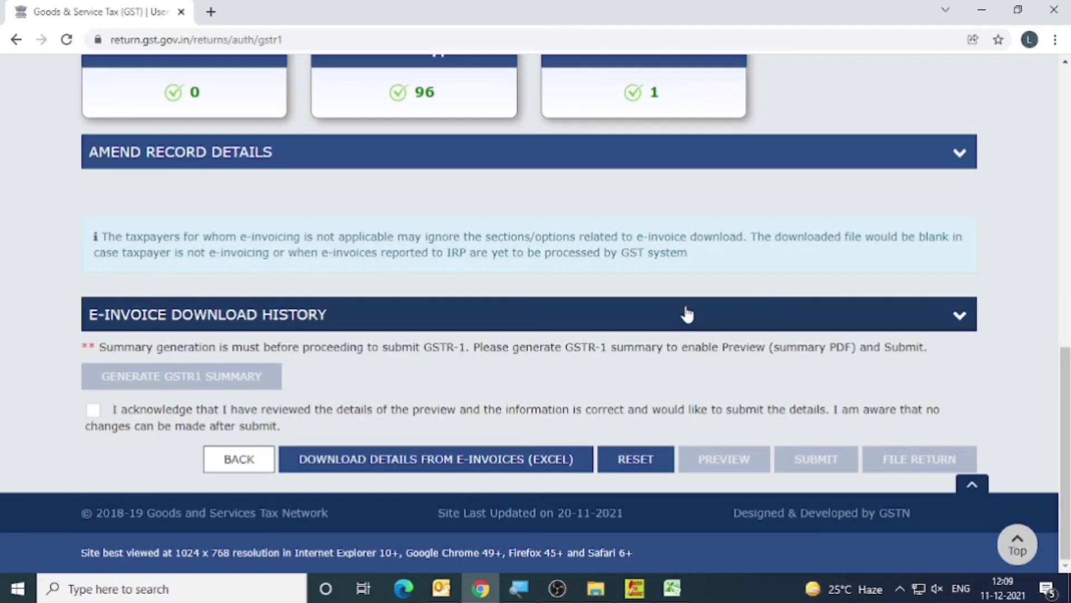
Refresh the GSTR-1 page twice to update the summary generation status.
{"action": "scroll", "coordinate": [789, 304], "scroll_direction": "up", "scroll_amount": 10}
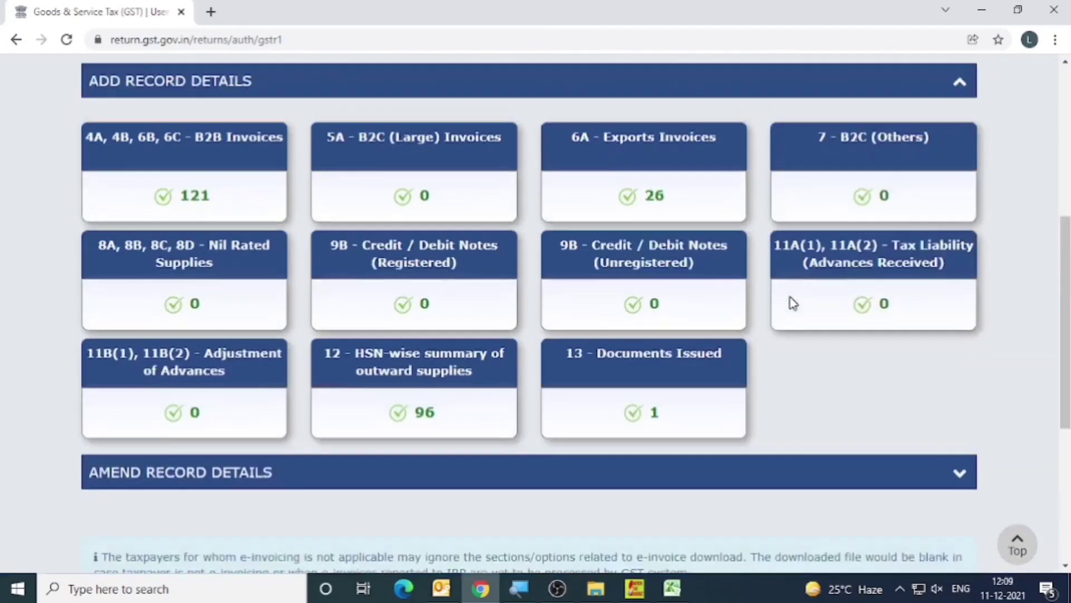
{"action": "left_click", "coordinate": [952, 190]}
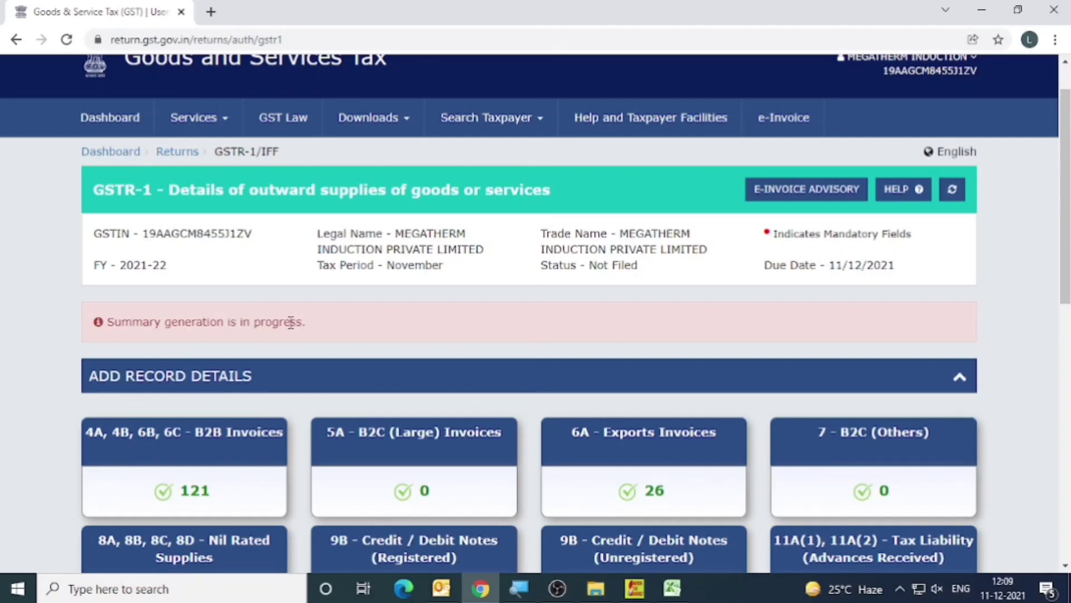
{"action": "left_click", "coordinate": [954, 190]}
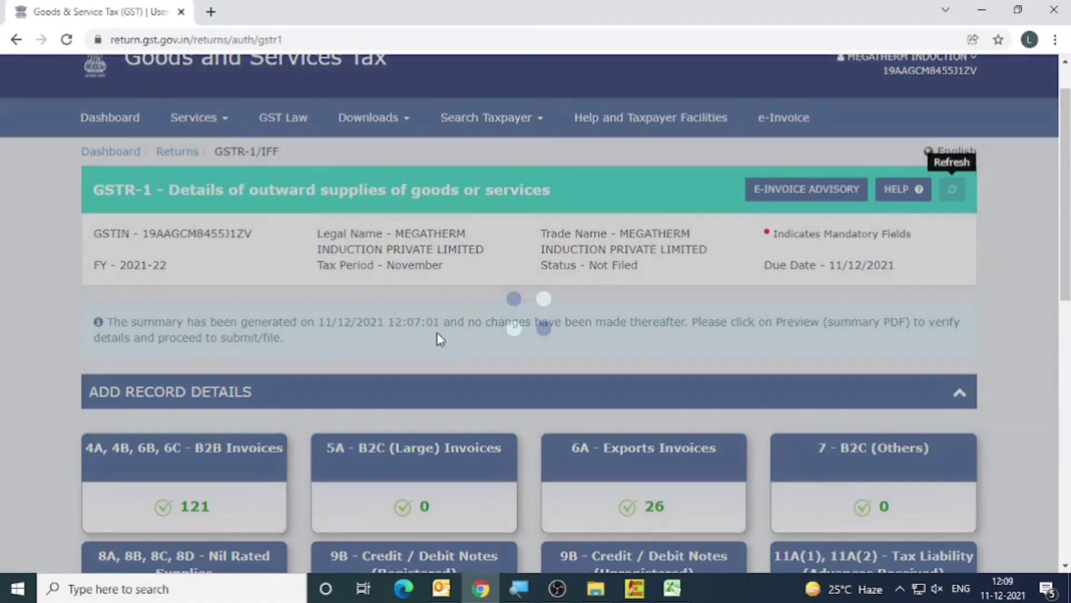
Preview the GSTR-1 summary and save its PDF to GST WORK > 3 MIPL > 2021-22 > 8 Nov-21, adding DRAFT to the file name.
{"action": "scroll", "coordinate": [438, 337], "scroll_direction": "down", "scroll_amount": 10}
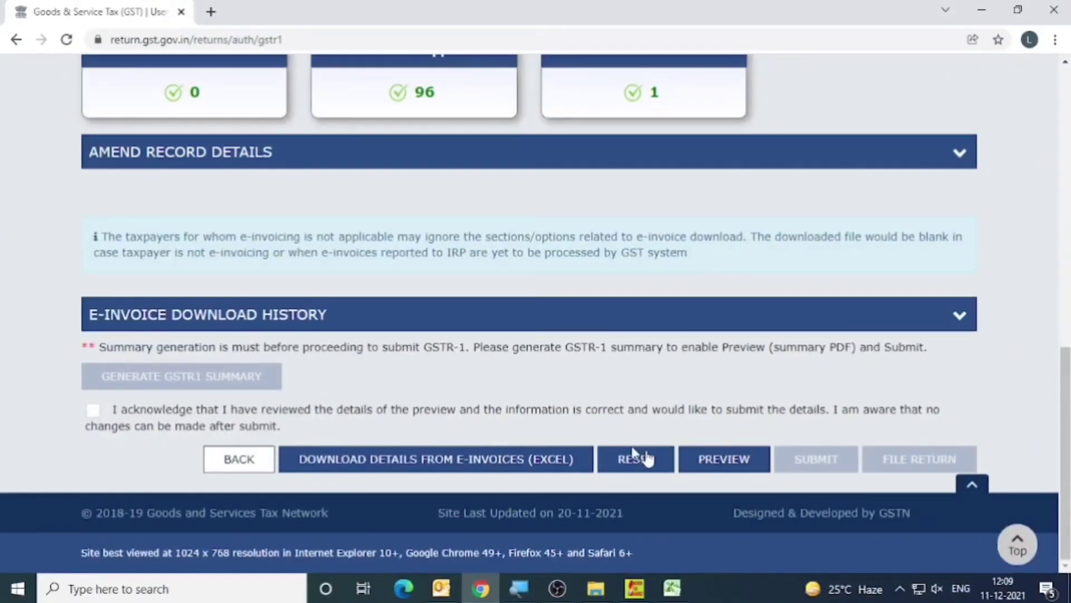
{"action": "left_click", "coordinate": [716, 460]}
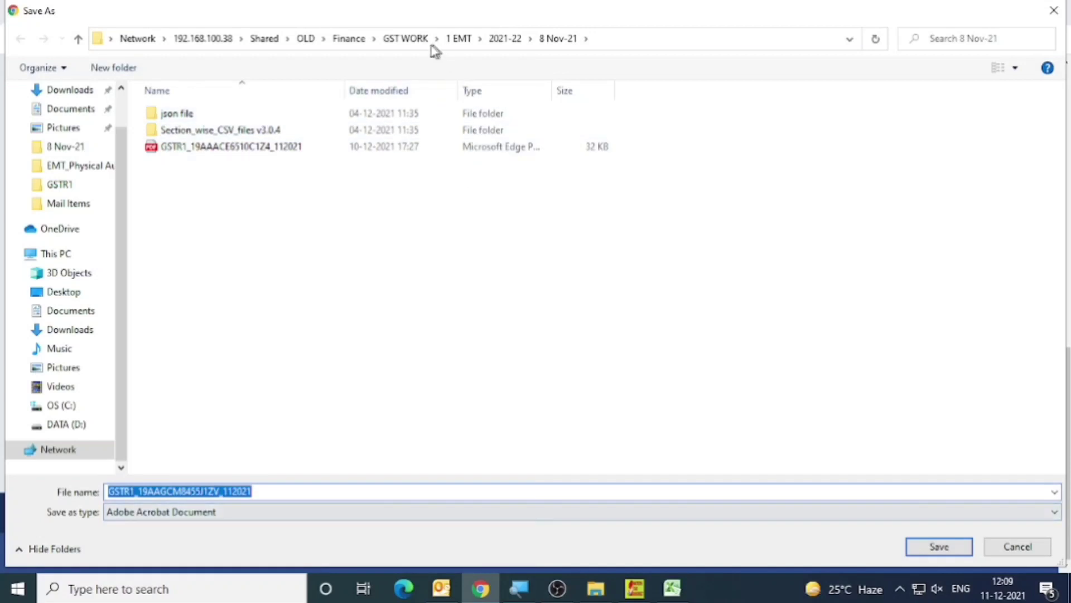
{"action": "left_click", "coordinate": [406, 38]}
{"action": "double_click", "coordinate": [190, 149]}
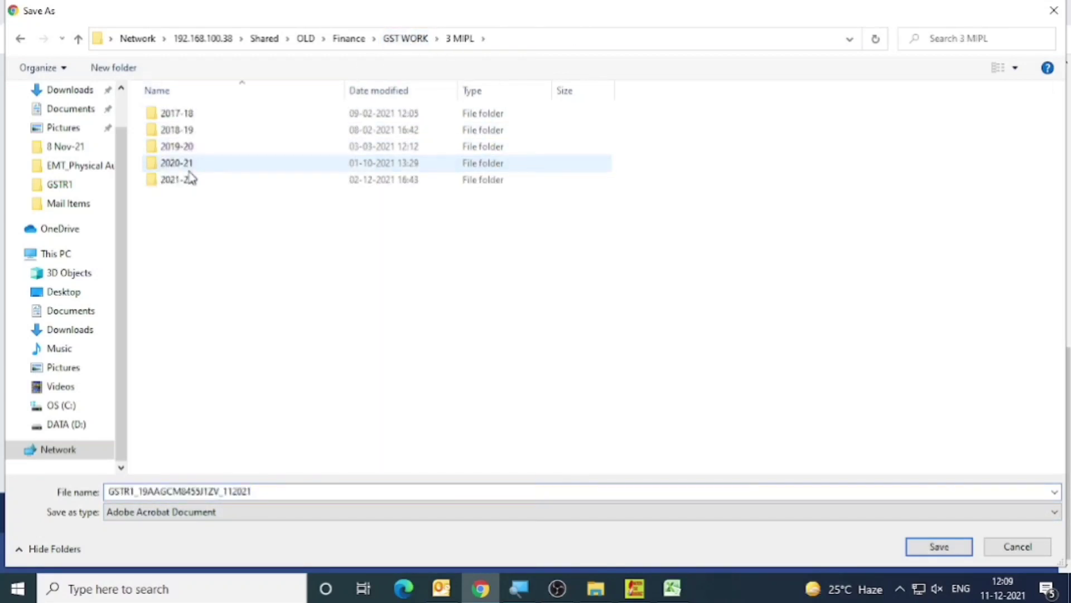
{"action": "double_click", "coordinate": [191, 179]}
{"action": "double_click", "coordinate": [196, 231]}
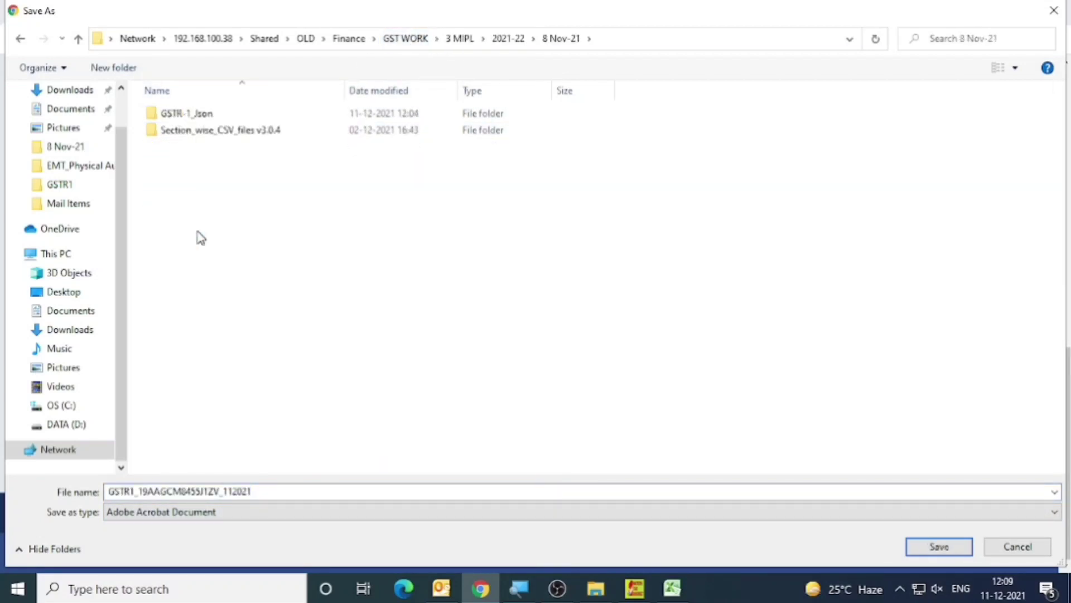
{"action": "left_click", "coordinate": [340, 489]}
{"action": "key", "text": "Return"}
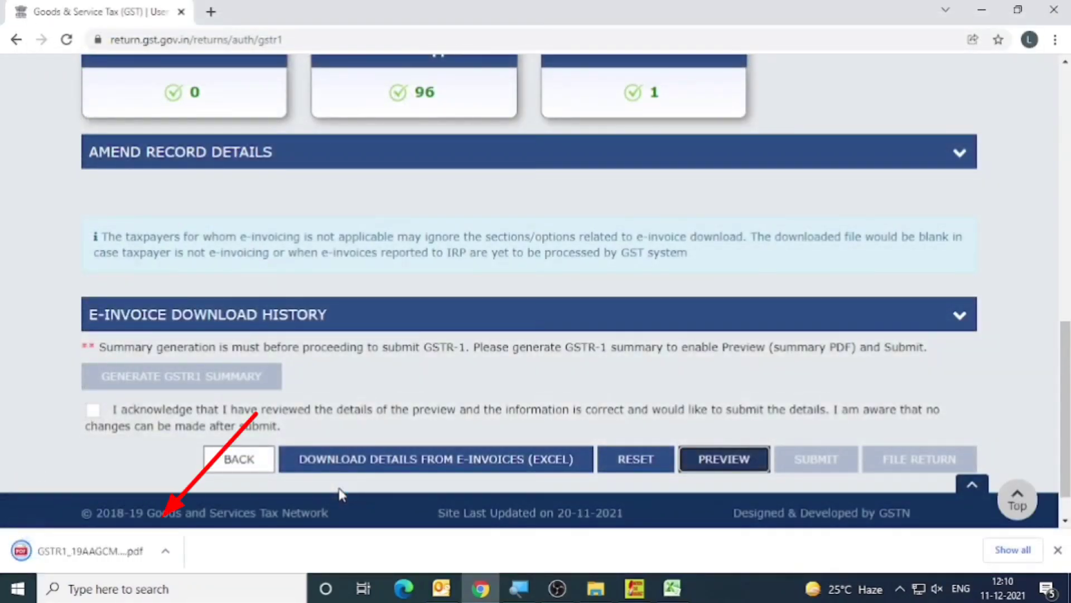
Open the downloaded draft GSTR-1 PDF and check the record count, invoice value and tax totals for B2B invoices.
{"action": "left_click", "coordinate": [89, 551]}
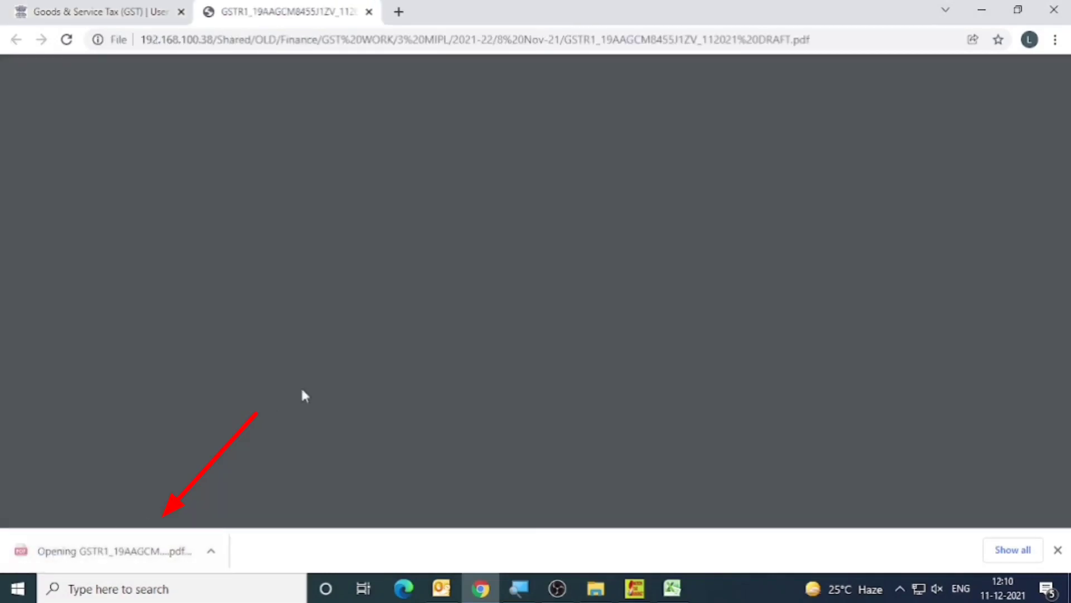
{"action": "scroll", "coordinate": [601, 359], "scroll_direction": "down", "scroll_amount": 3}
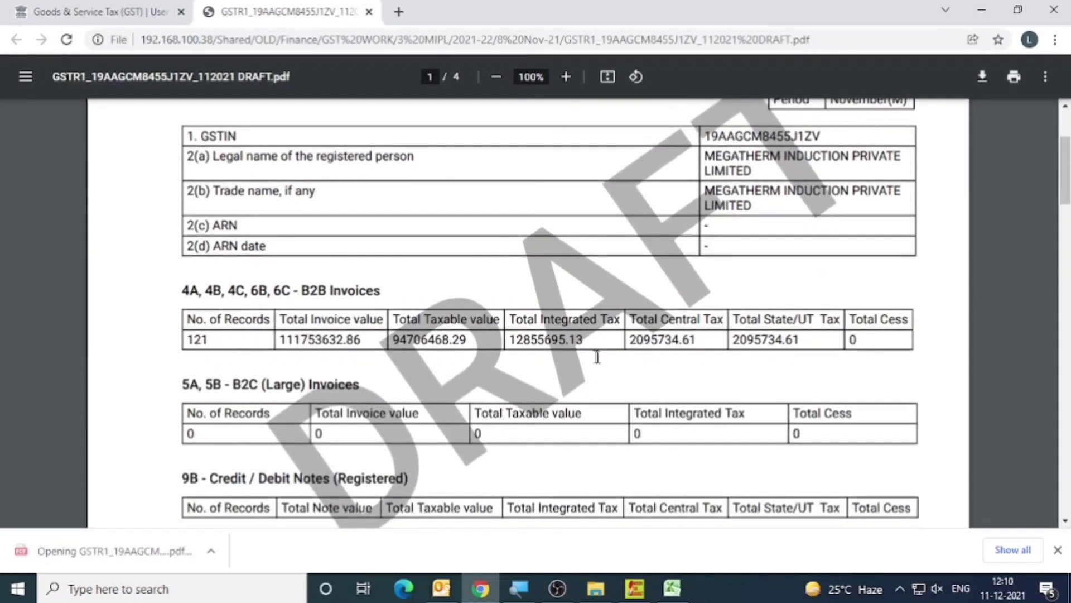
{"action": "scroll", "coordinate": [587, 354], "scroll_direction": "down", "scroll_amount": 6}
{"action": "scroll", "coordinate": [436, 267], "scroll_direction": "up", "scroll_amount": 3}
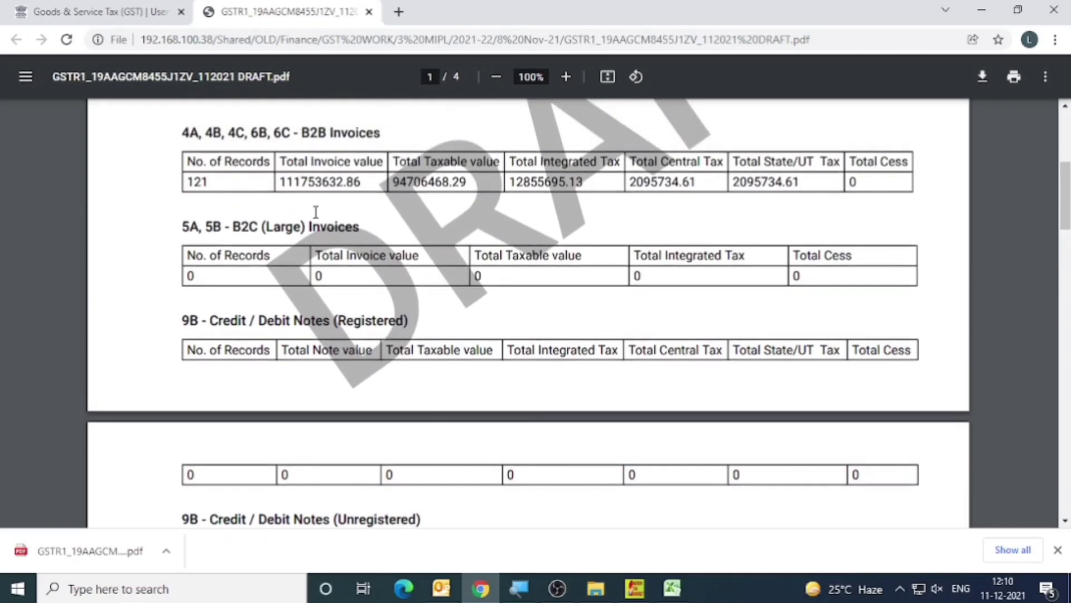
{"action": "left_click_drag", "start_coordinate": [181, 129], "coordinate": [907, 198]}
{"action": "left_click", "coordinate": [386, 246]}
{"action": "scroll", "coordinate": [374, 249], "scroll_direction": "down", "scroll_amount": 5}
{"action": "scroll", "coordinate": [357, 249], "scroll_direction": "up", "scroll_amount": 5}
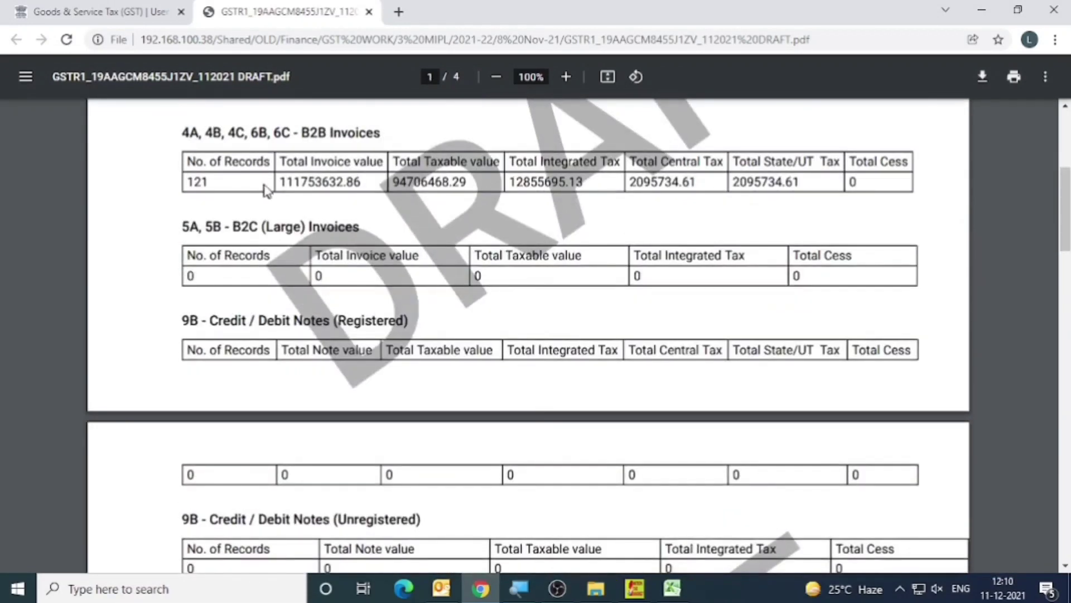
{"action": "left_click_drag", "start_coordinate": [294, 183], "coordinate": [380, 188]}
{"action": "left_click", "coordinate": [415, 189]}
Examine the remaining sections of the draft PDF, through the amended B2B, B2C (Large) and credit/debit note tables.
{"action": "scroll", "coordinate": [611, 203], "scroll_direction": "down", "scroll_amount": 5}
{"action": "left_click_drag", "start_coordinate": [384, 347], "coordinate": [691, 338]}
{"action": "scroll", "coordinate": [491, 346], "scroll_direction": "down", "scroll_amount": 5}
{"action": "left_click", "coordinate": [413, 267]}
{"action": "scroll", "coordinate": [396, 344], "scroll_direction": "down", "scroll_amount": 1}
{"action": "scroll", "coordinate": [395, 342], "scroll_direction": "down", "scroll_amount": 3}
{"action": "left_click_drag", "start_coordinate": [409, 259], "coordinate": [554, 275]}
{"action": "scroll", "coordinate": [453, 341], "scroll_direction": "down", "scroll_amount": 6}
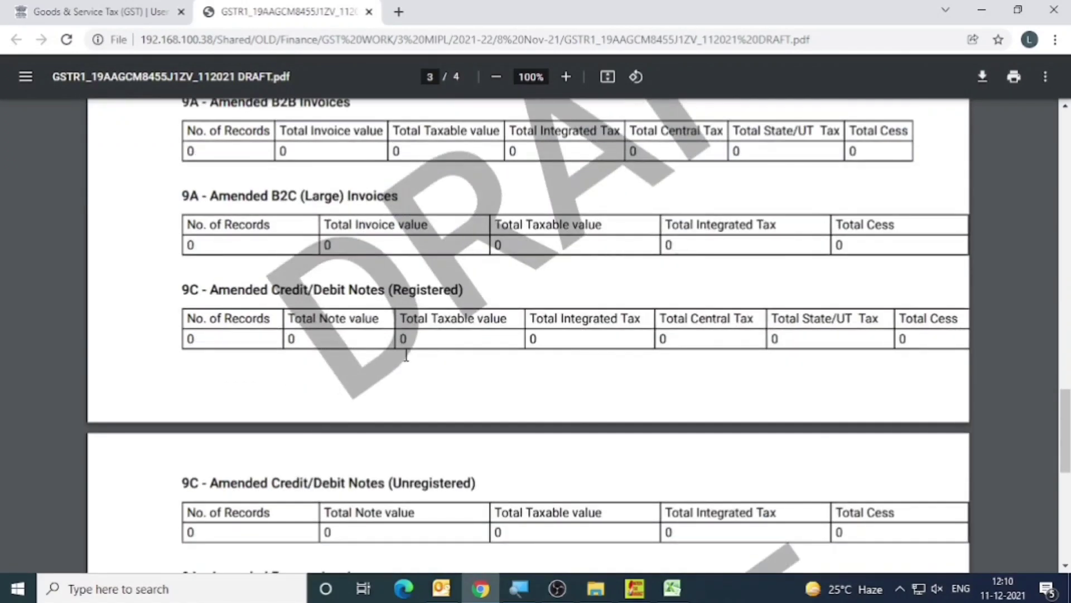
{"action": "scroll", "coordinate": [407, 357], "scroll_direction": "down", "scroll_amount": 5}
Switch to the Excel register and check the Uploaded data Summary against the grand total and GL figures on the Pivote Summary sheet.
{"action": "left_click", "coordinate": [672, 591]}
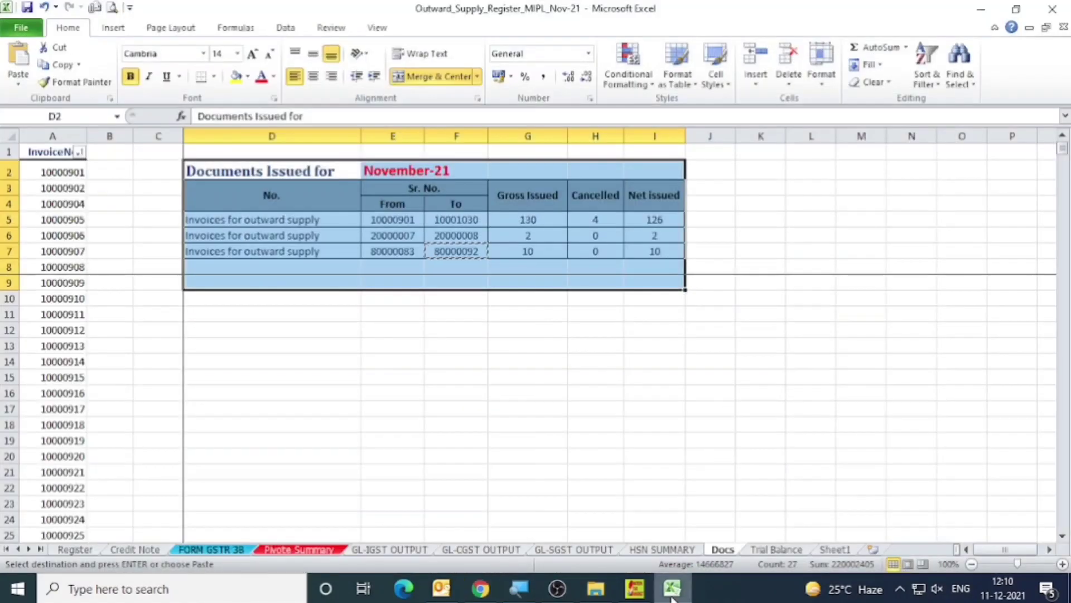
{"action": "left_click", "coordinate": [304, 549]}
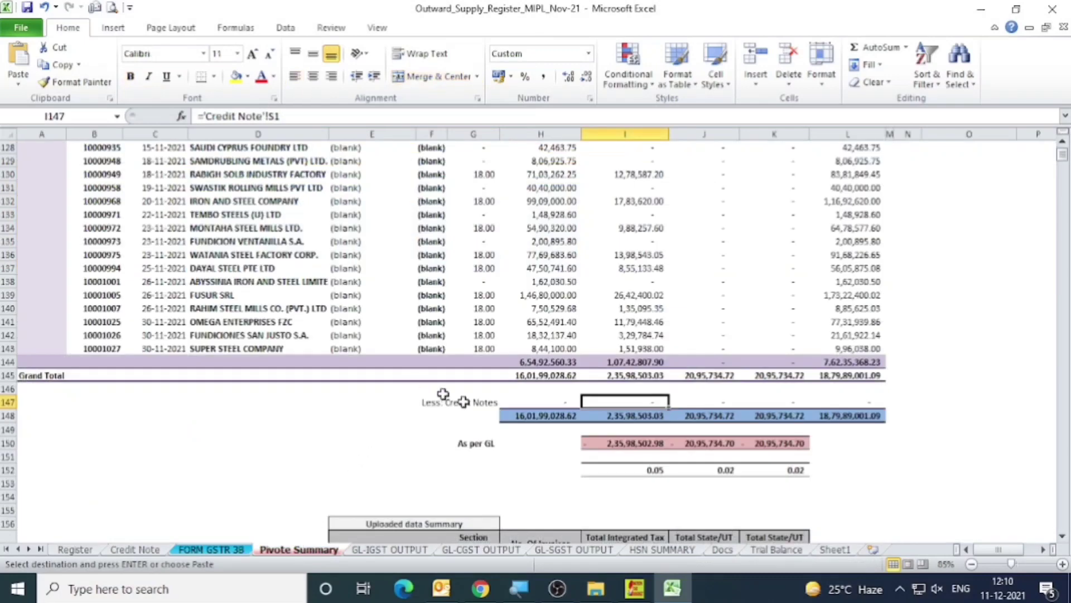
{"action": "scroll", "coordinate": [430, 387], "scroll_direction": "down", "scroll_amount": 3}
{"action": "left_click", "coordinate": [609, 443]}
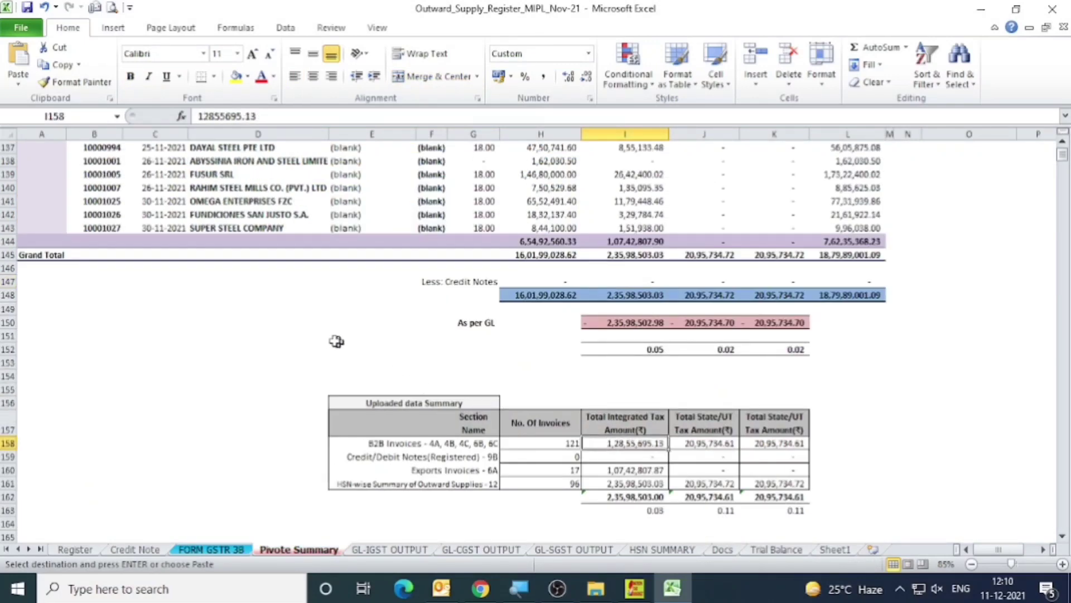
{"action": "scroll", "coordinate": [657, 304], "scroll_direction": "up", "scroll_amount": 1}
{"action": "scroll", "coordinate": [646, 329], "scroll_direction": "up", "scroll_amount": 1}
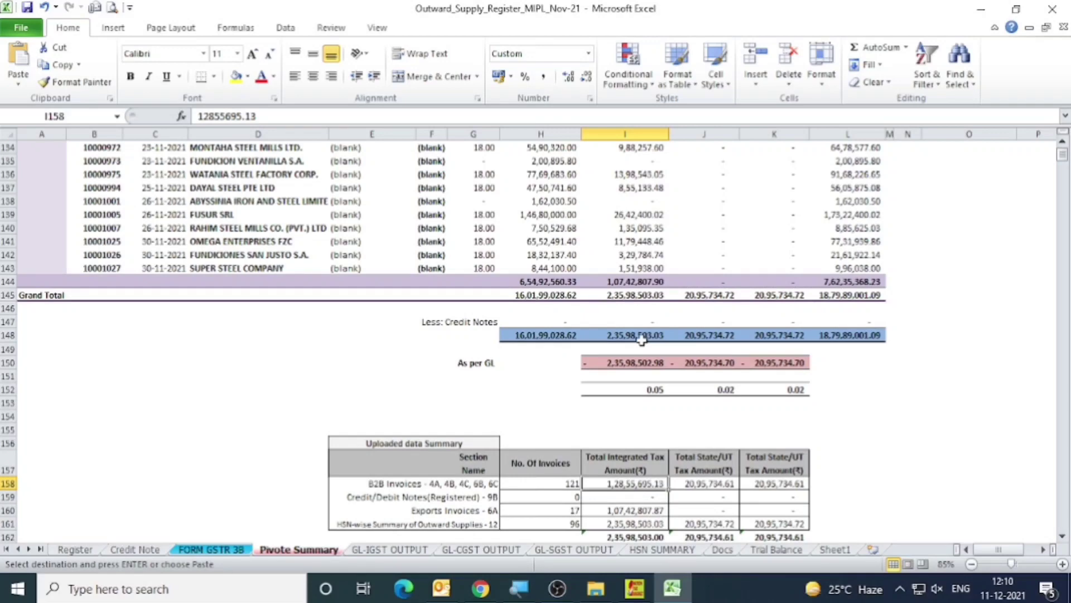
Return to the GSTR-1 page in Chrome and accept the acknowledgement that the preview details have been reviewed and are correct.
{"action": "left_click", "coordinate": [485, 591]}
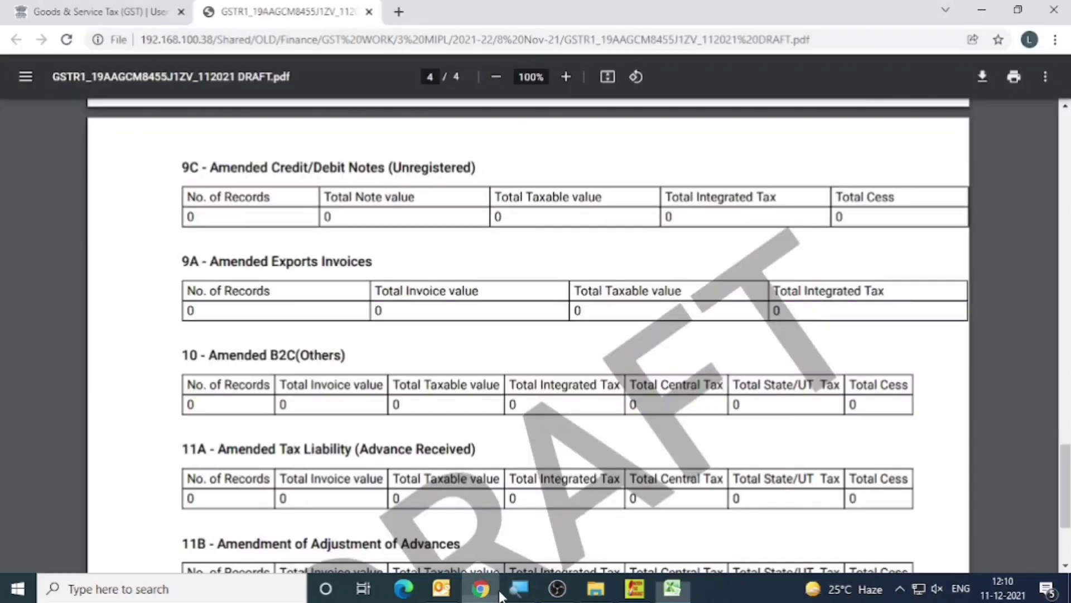
{"action": "left_click", "coordinate": [103, 12]}
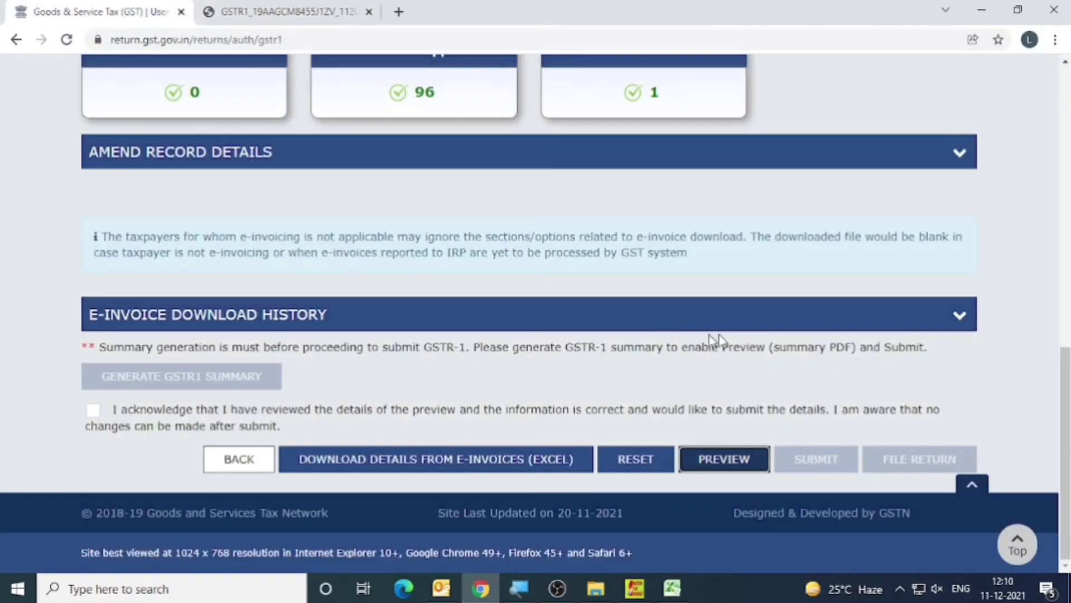
{"action": "left_click", "coordinate": [795, 373]}
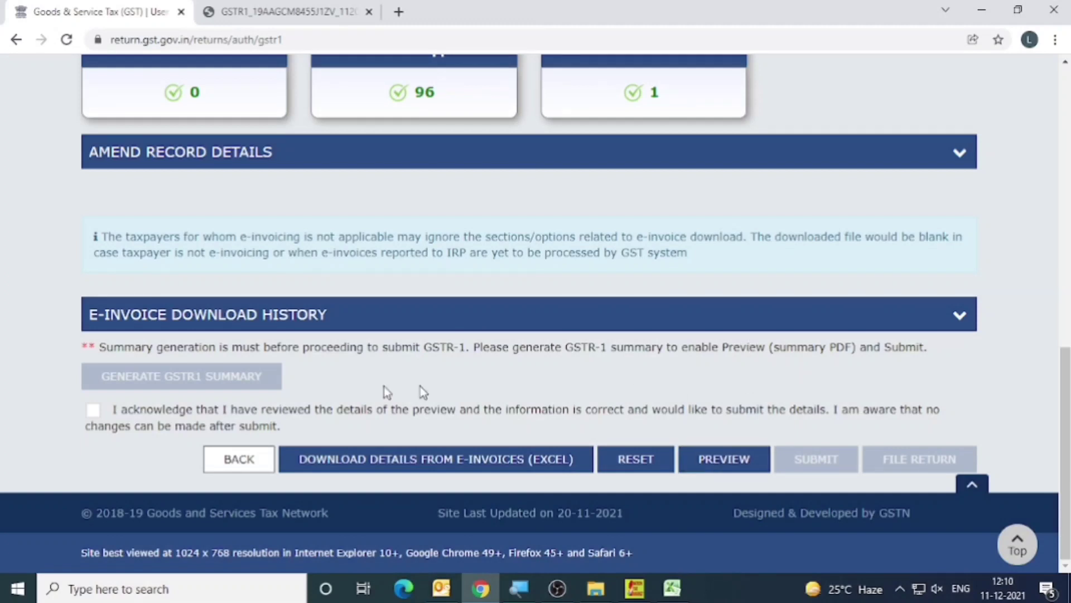
{"action": "left_click", "coordinate": [93, 411]}
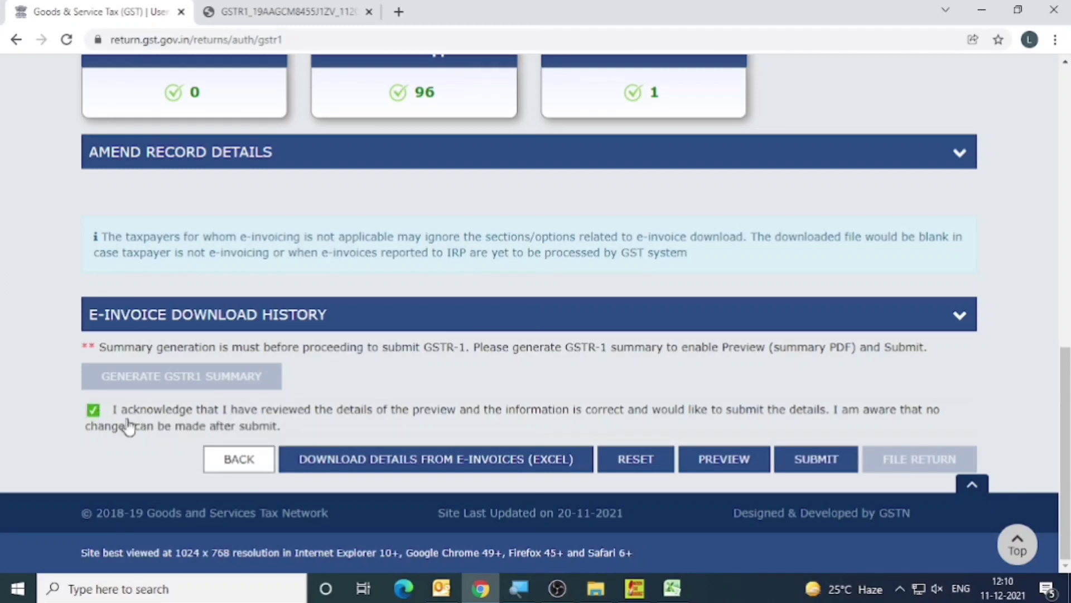